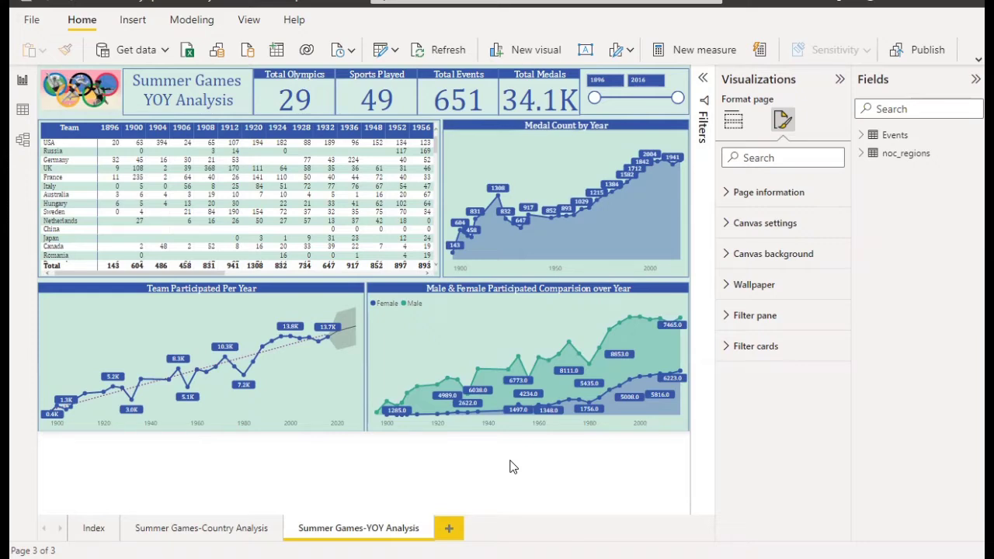
- Duplicate the Summer Games-YOY Analysis report page
{"action": "left_click", "coordinate": [511, 467]}
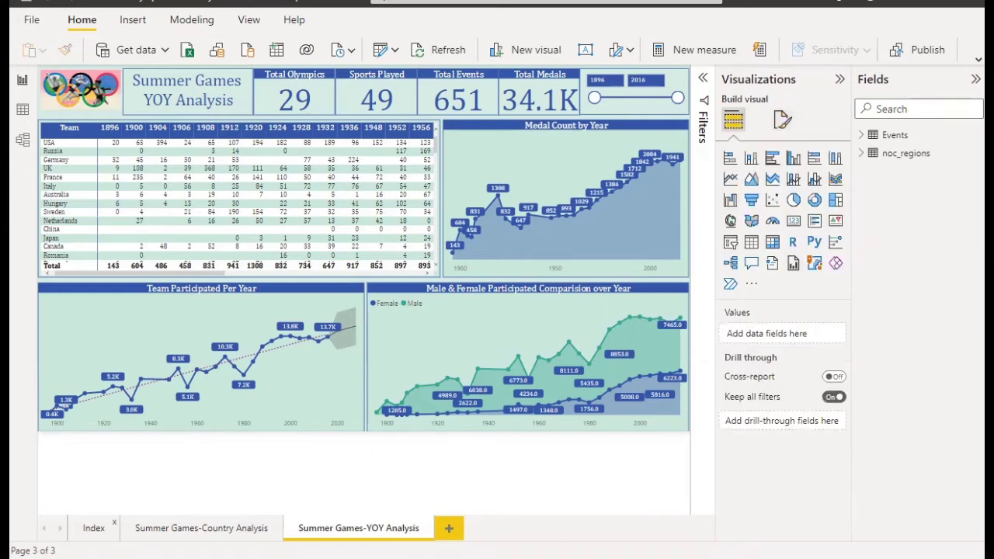
{"action": "left_click", "coordinate": [94, 528]}
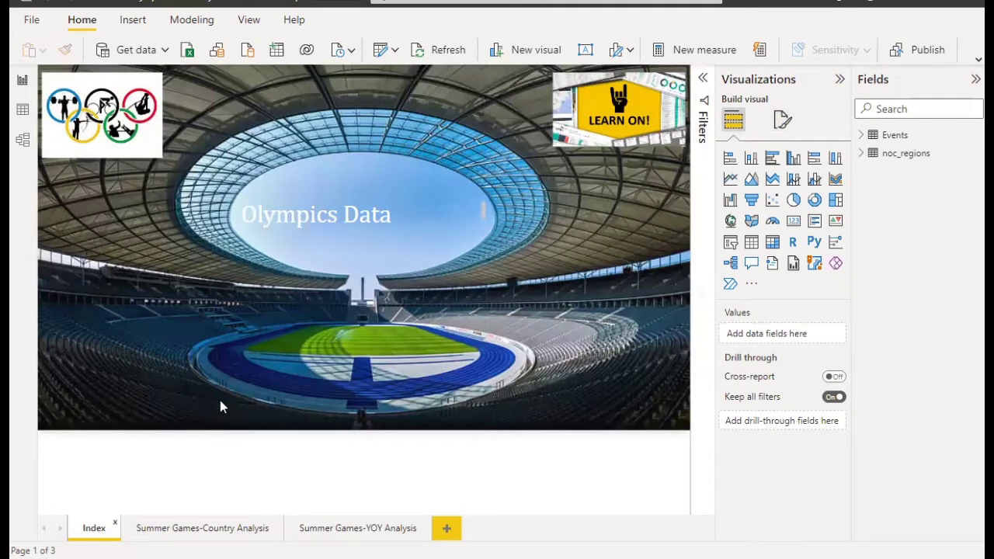
{"action": "left_click", "coordinate": [362, 529]}
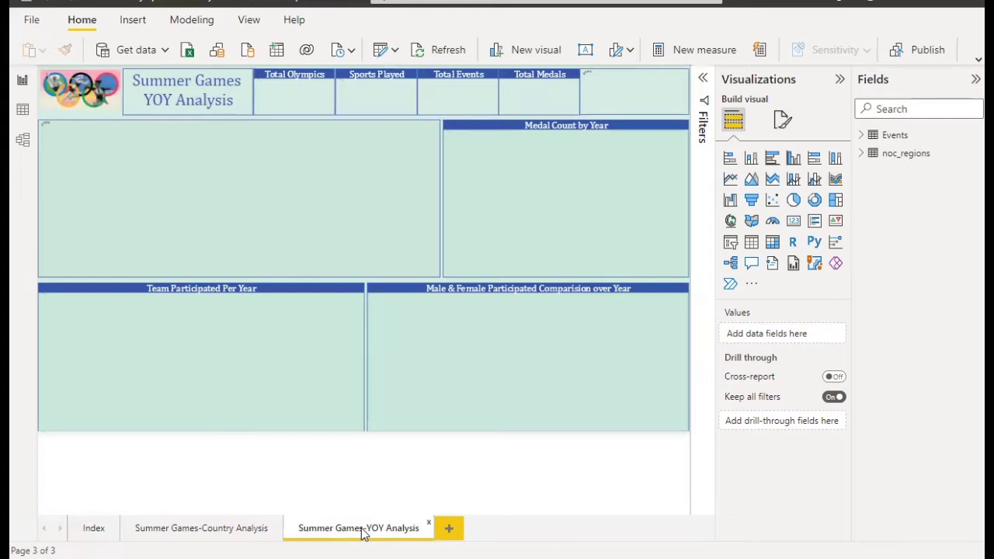
{"action": "right_click", "coordinate": [362, 533]}
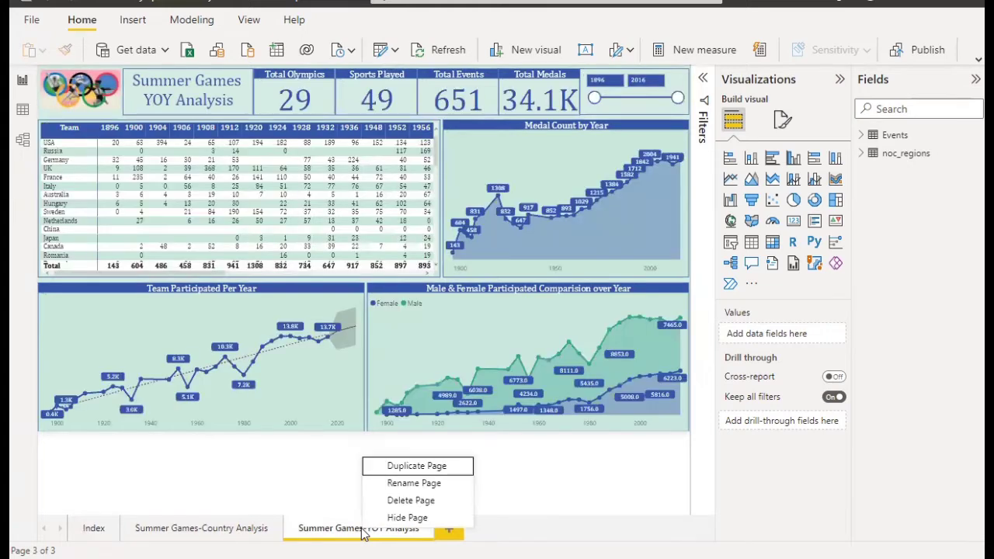
{"action": "left_click", "coordinate": [394, 464]}
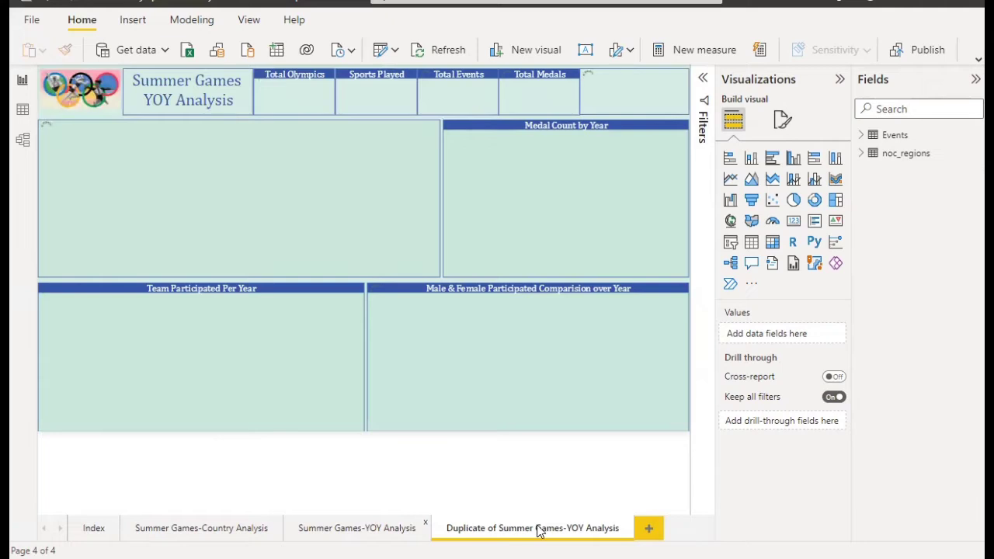
- Rename the duplicated page as "Summer Games-Unique Sportspersons"
{"action": "double_click", "coordinate": [505, 529]}
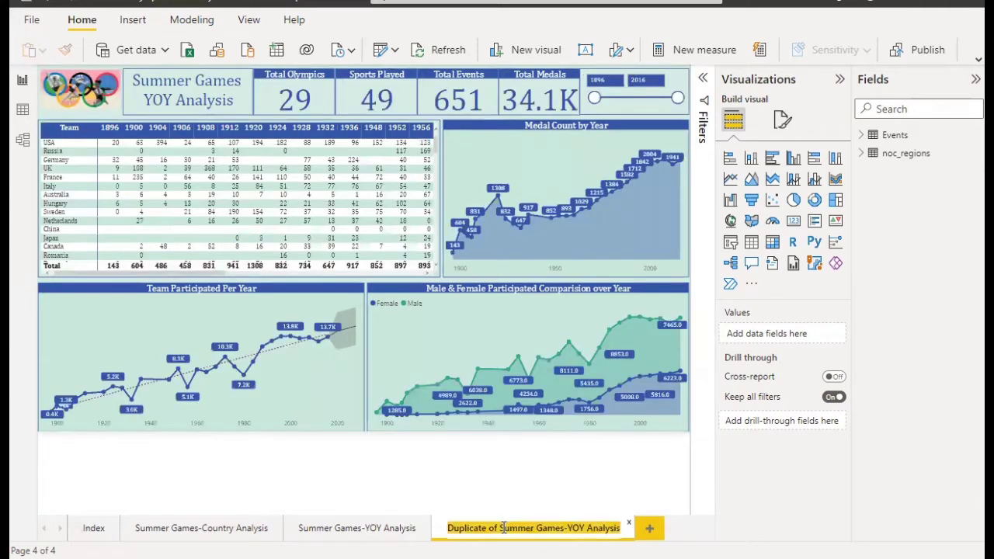
{"action": "left_click", "coordinate": [500, 528]}
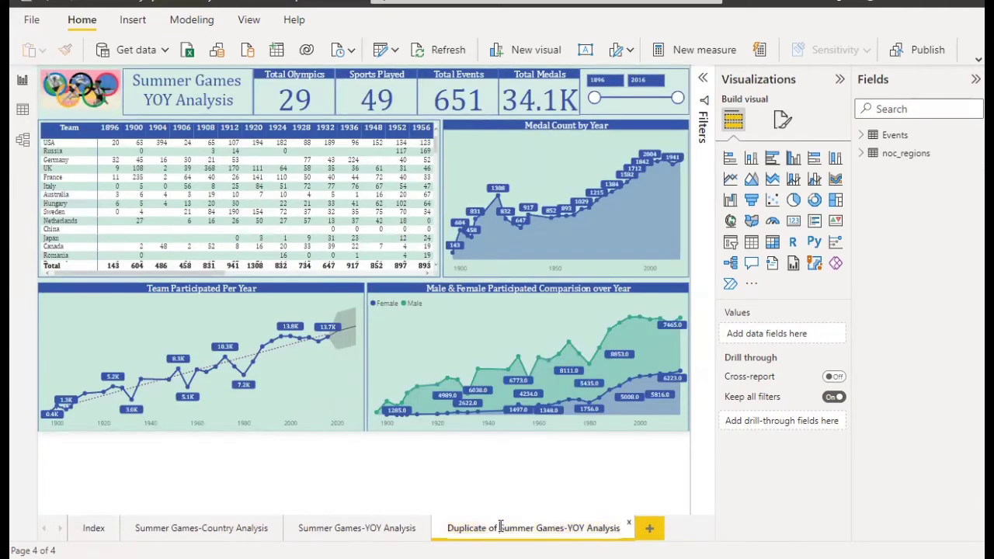
{"action": "key", "text": "BackSpace"}
{"action": "key", "text": "BackSpace"}
{"action": "key", "text": "BackSpace"}
{"action": "key", "text": "BackSpace"}
{"action": "key", "text": "BackSpace"}
{"action": "key", "text": "BackSpace"}
{"action": "key", "text": "BackSpace"}
{"action": "key", "text": "BackSpace"}
{"action": "key", "text": "BackSpace"}
{"action": "key", "text": "BackSpace"}
{"action": "key", "text": "BackSpace"}
{"action": "key", "text": "BackSpace"}
{"action": "key", "text": "BackSpace"}
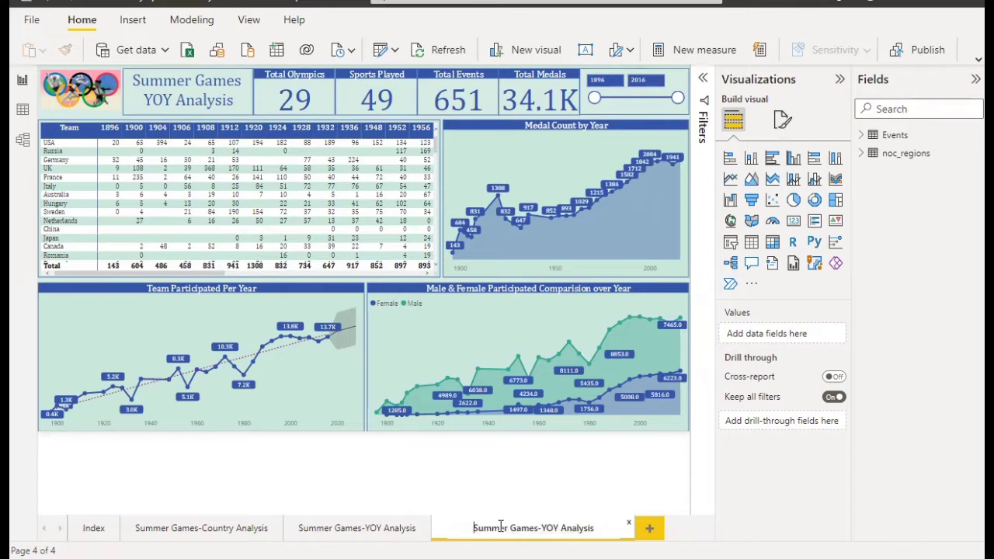
{"action": "left_click_drag", "start_coordinate": [543, 528], "coordinate": [600, 525]}
{"action": "type", "text": "Unique Sportspersons"}
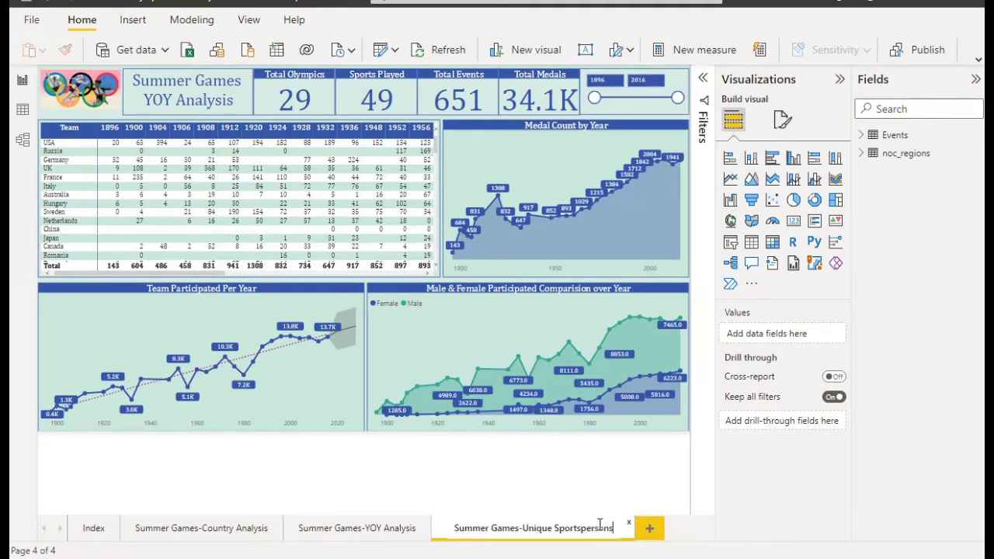
{"action": "key", "text": "Return"}
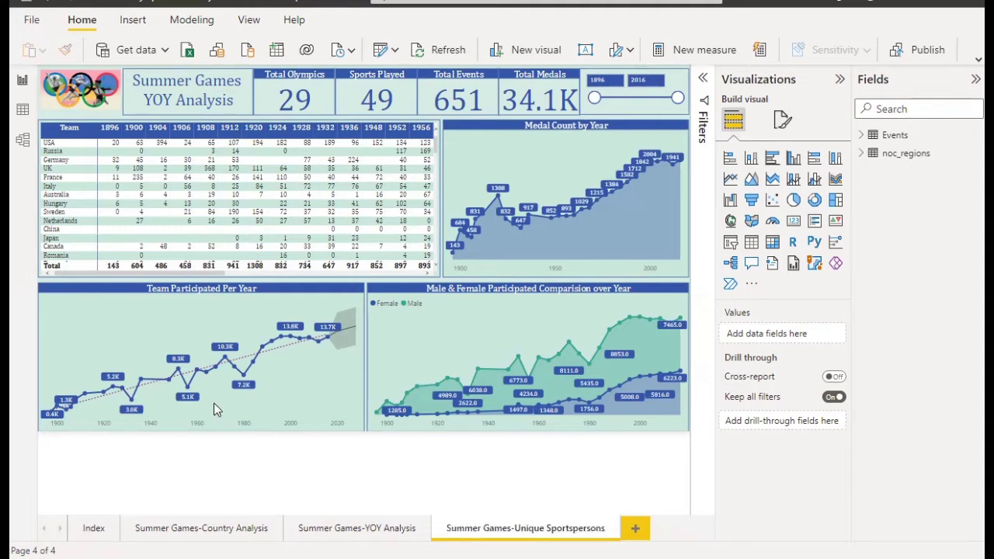
- Delete the Team Participated Per Year, Male & Female Participated Comparision over Year, and Medal Count by Year charts from the new page
{"action": "left_click", "coordinate": [291, 373]}
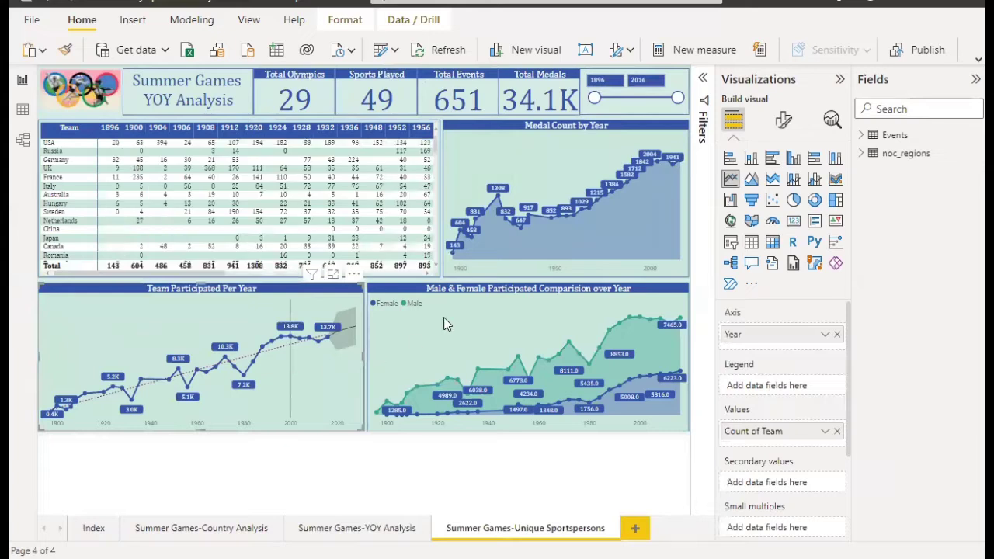
{"action": "key", "text": "Delete"}
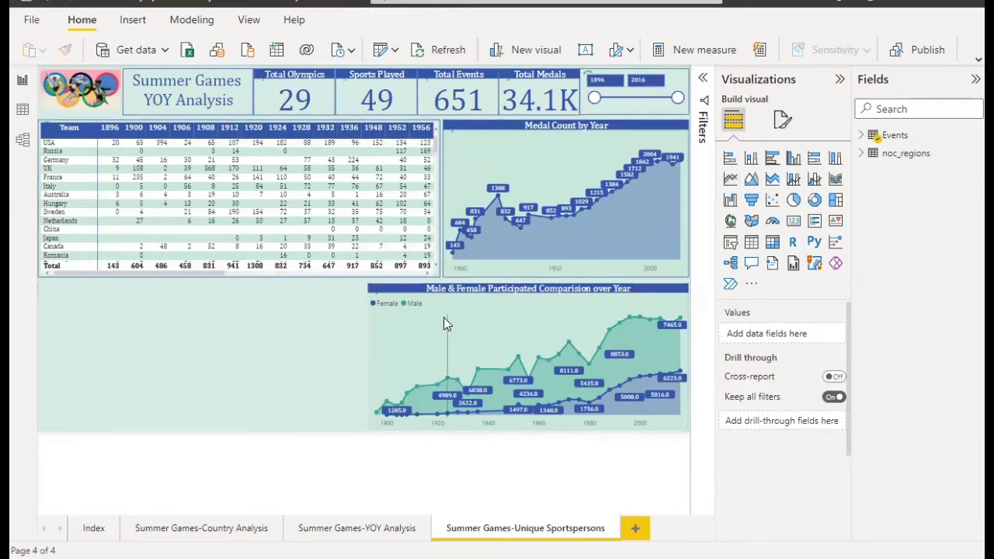
{"action": "left_click", "coordinate": [446, 324]}
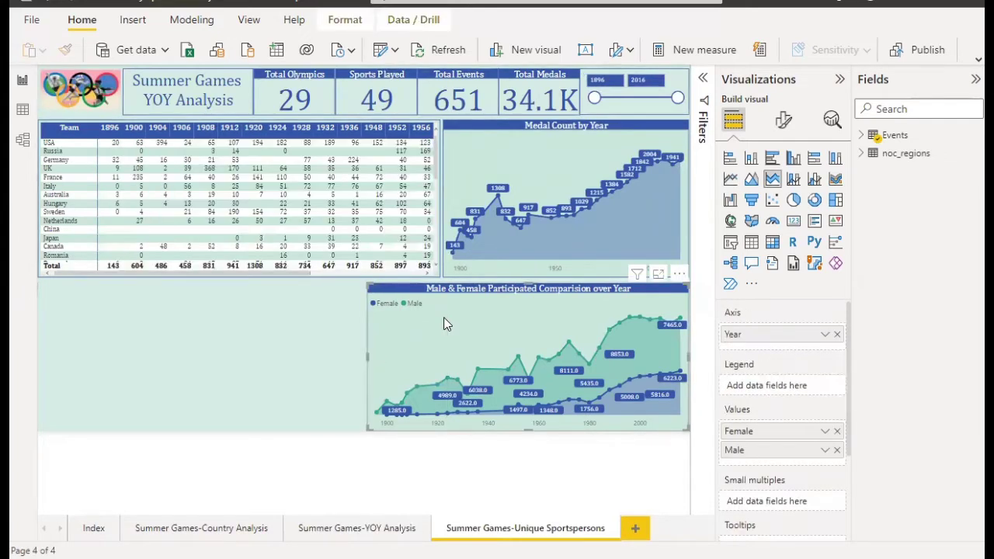
{"action": "key", "text": "Delete"}
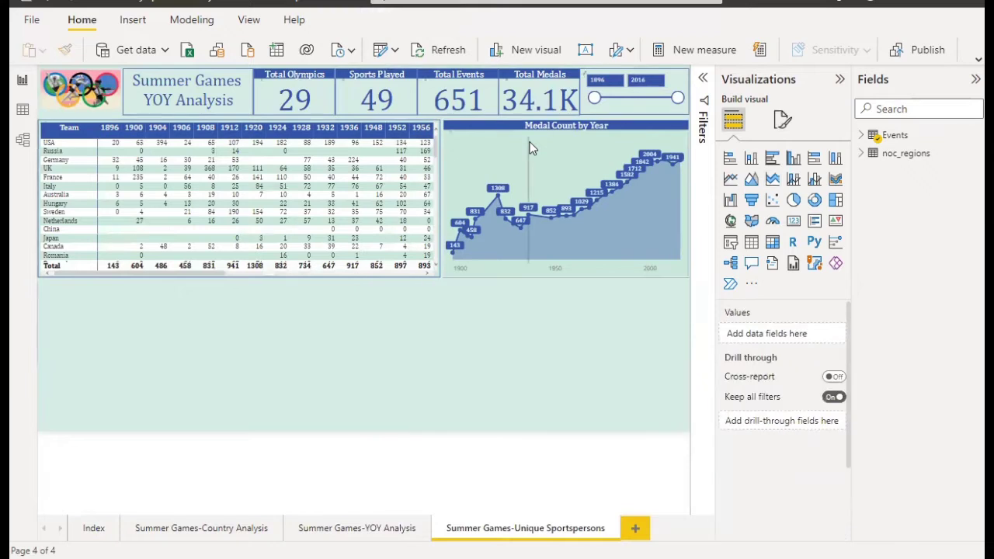
{"action": "left_click", "coordinate": [532, 149]}
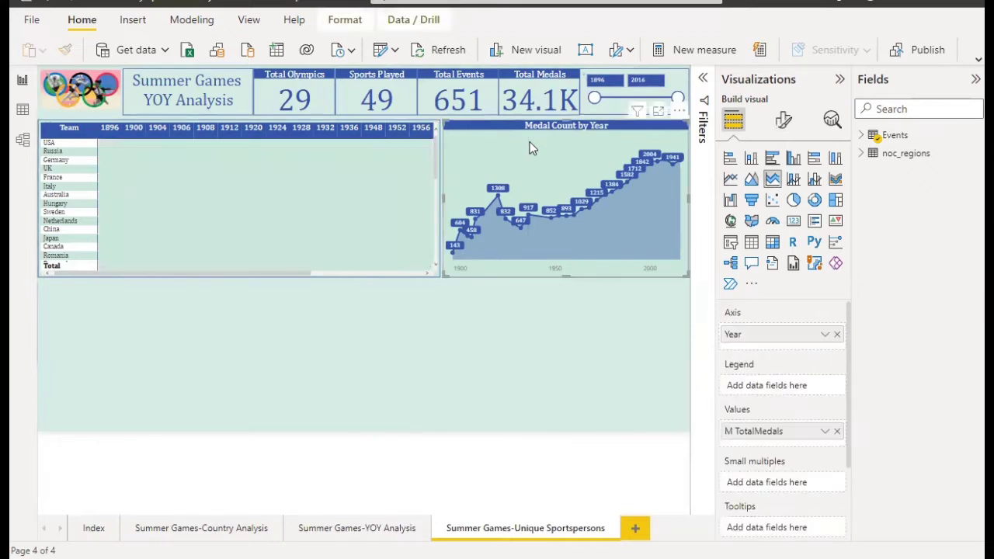
{"action": "key", "text": "Delete"}
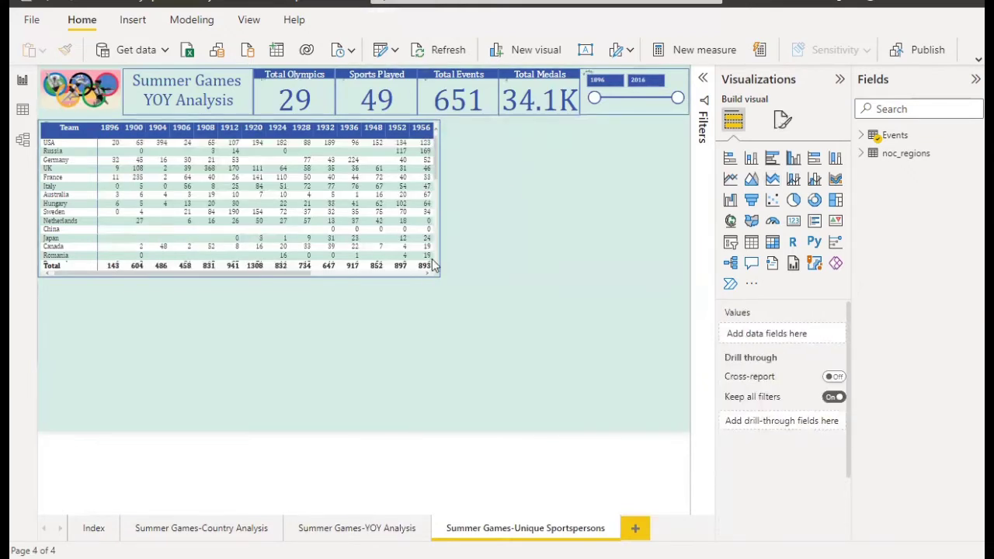
- Convert the team medals matrix into a table visual and remove its Year, Medals and Team fields
{"action": "left_click", "coordinate": [90, 253]}
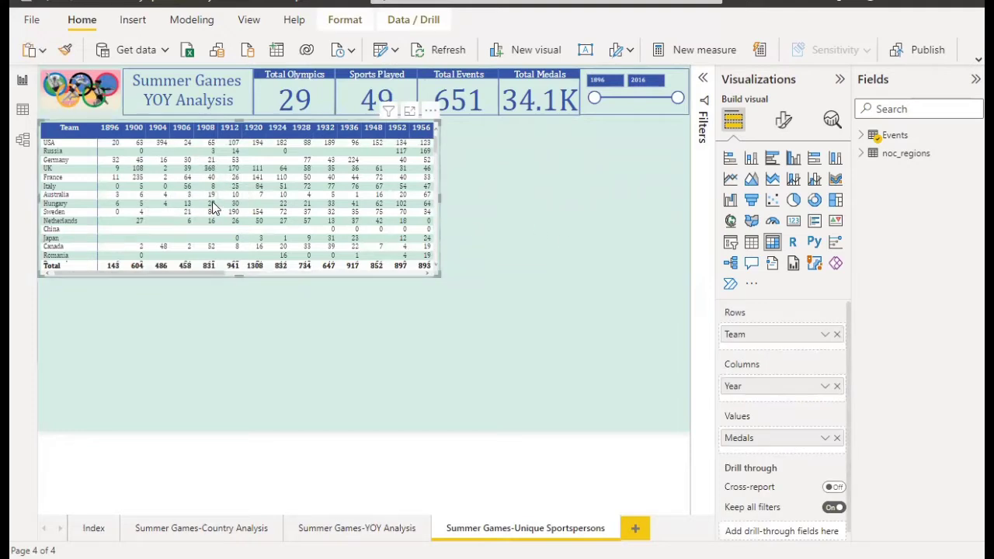
{"action": "left_click", "coordinate": [752, 242]}
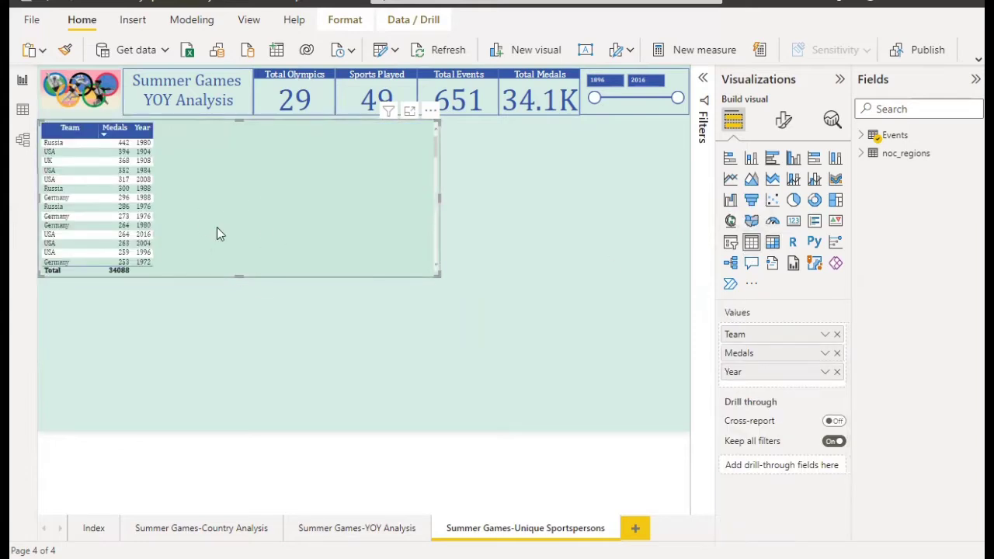
{"action": "left_click", "coordinate": [837, 372]}
{"action": "left_click", "coordinate": [837, 354]}
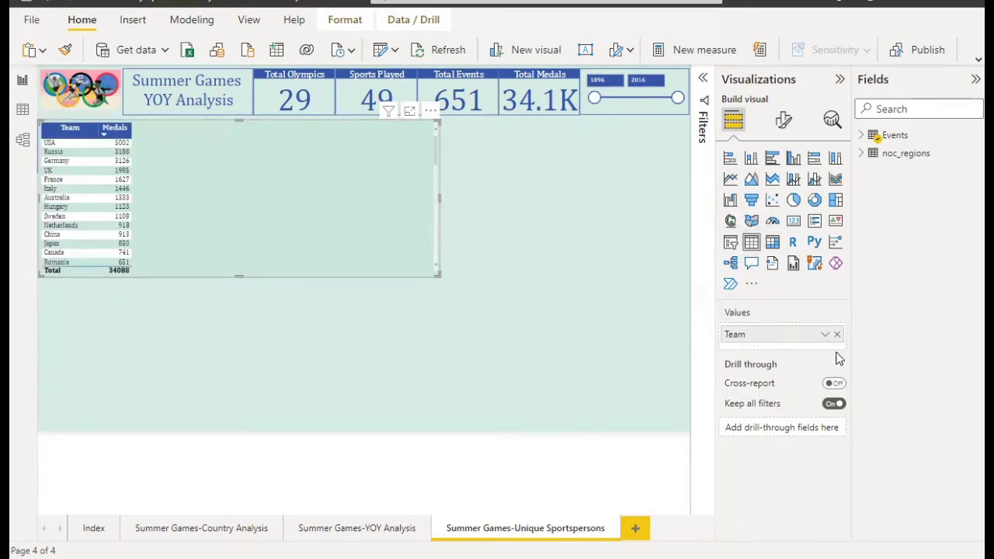
{"action": "left_click", "coordinate": [837, 336]}
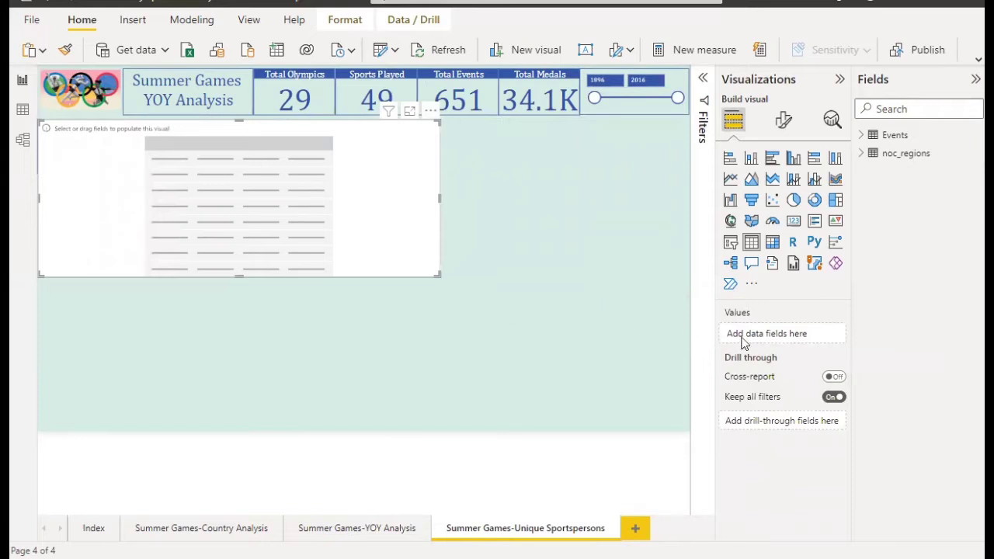
- Add Name, Team, M MedalGold, M MedalSilver, M MedalBronze and M TotalMedals from the Events table to the empty table visual
{"action": "left_click", "coordinate": [866, 136]}
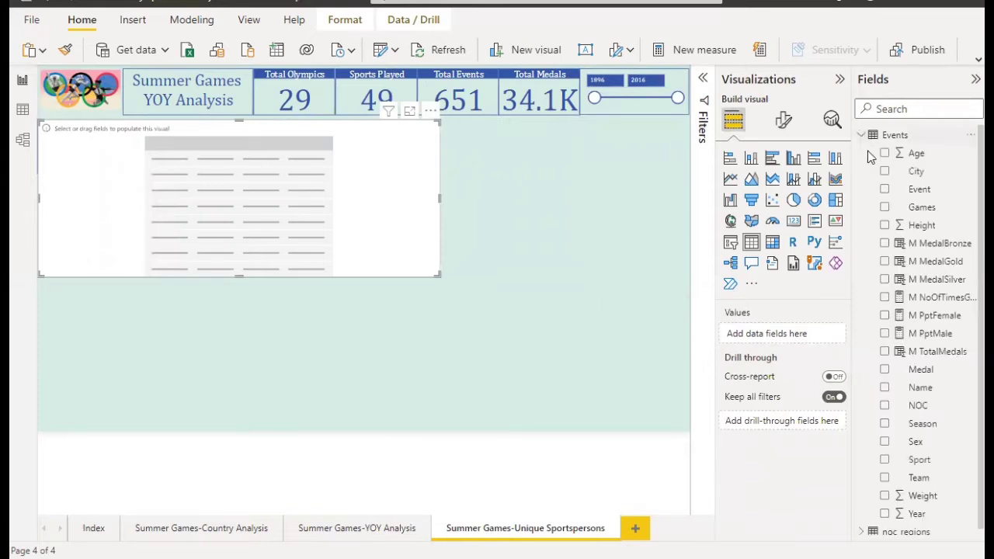
{"action": "left_click", "coordinate": [884, 388]}
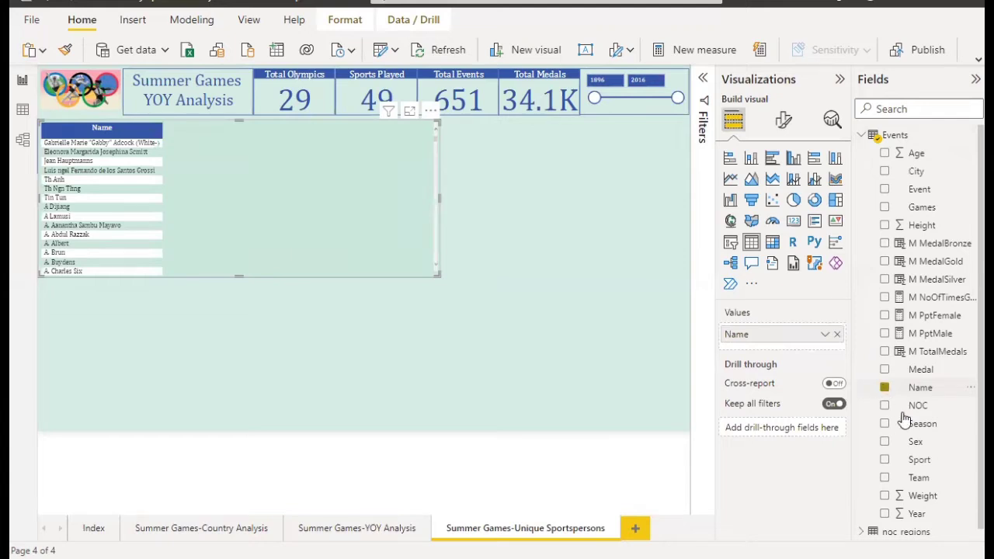
{"action": "left_click", "coordinate": [886, 479]}
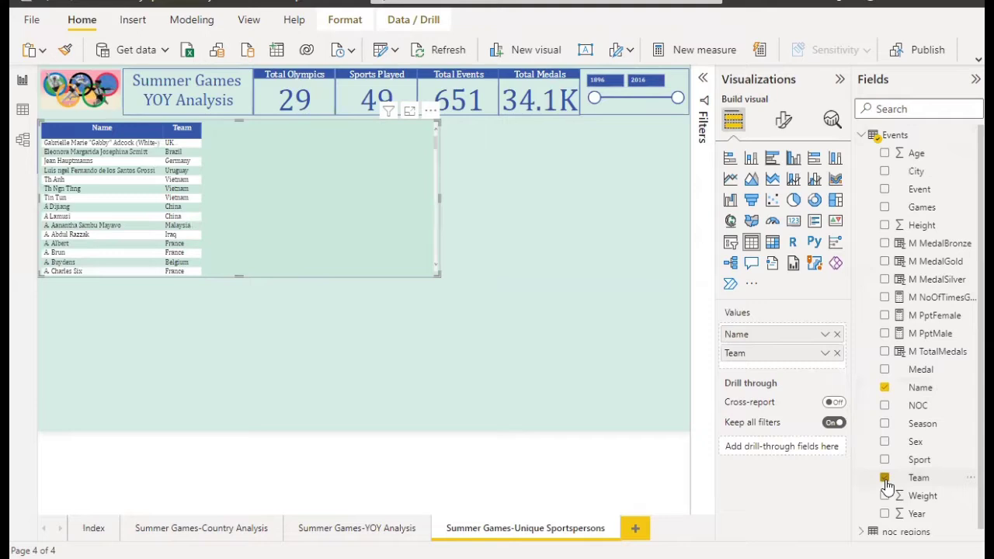
{"action": "left_click", "coordinate": [885, 263]}
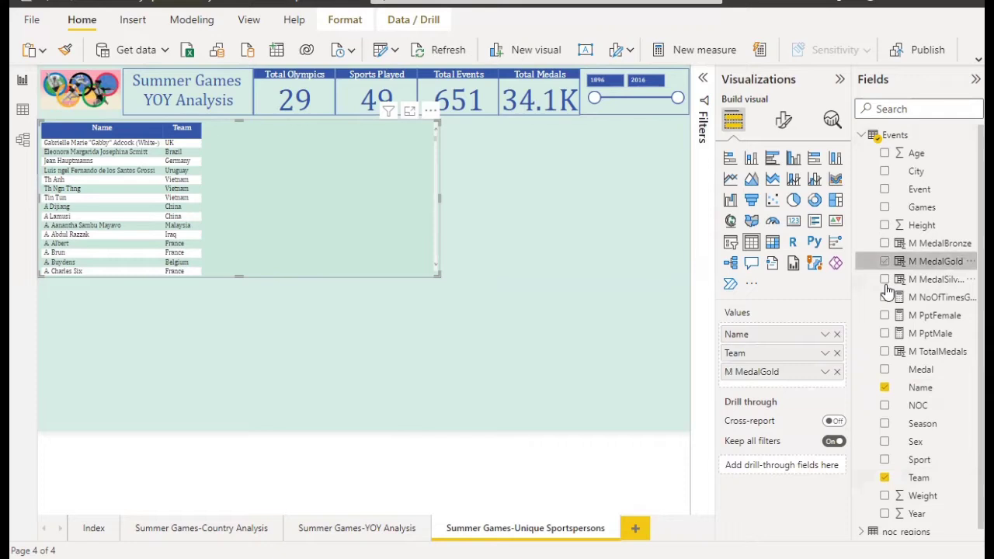
{"action": "left_click", "coordinate": [885, 280]}
{"action": "left_click", "coordinate": [884, 243]}
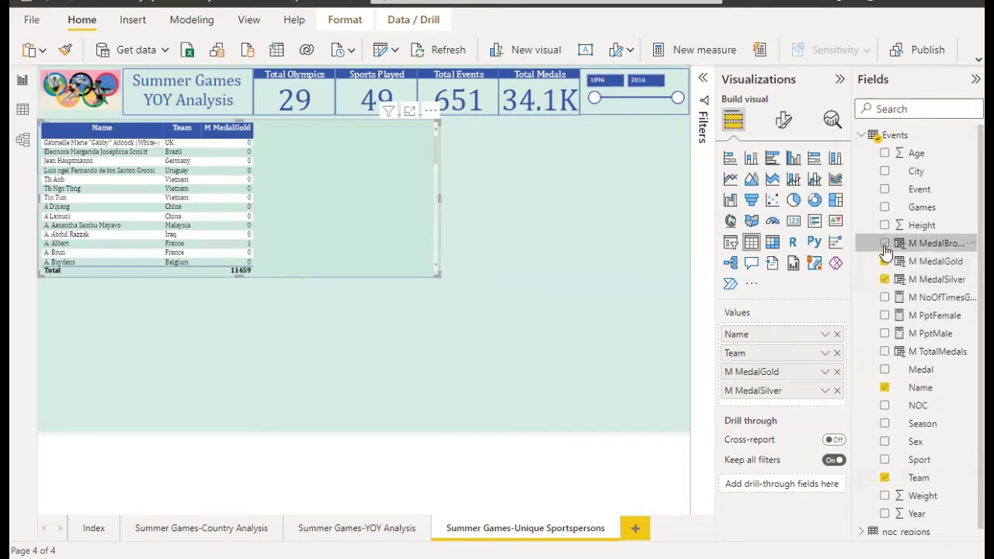
{"action": "left_click", "coordinate": [884, 352]}
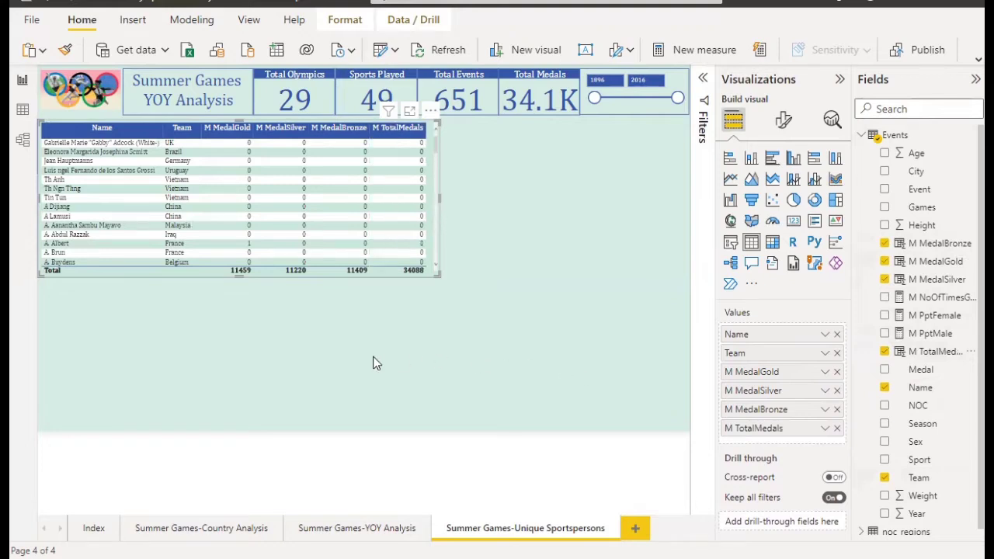
{"action": "double_click", "coordinate": [740, 432]}
{"action": "left_click", "coordinate": [740, 430]}
{"action": "key", "text": "BackSpace"}
{"action": "key", "text": "BackSpace"}
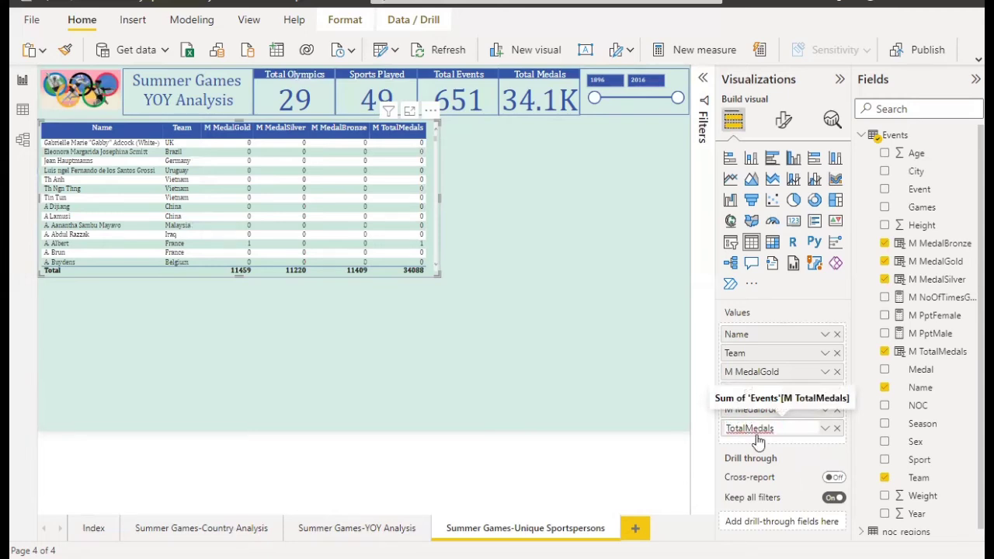
{"action": "left_click", "coordinate": [586, 391]}
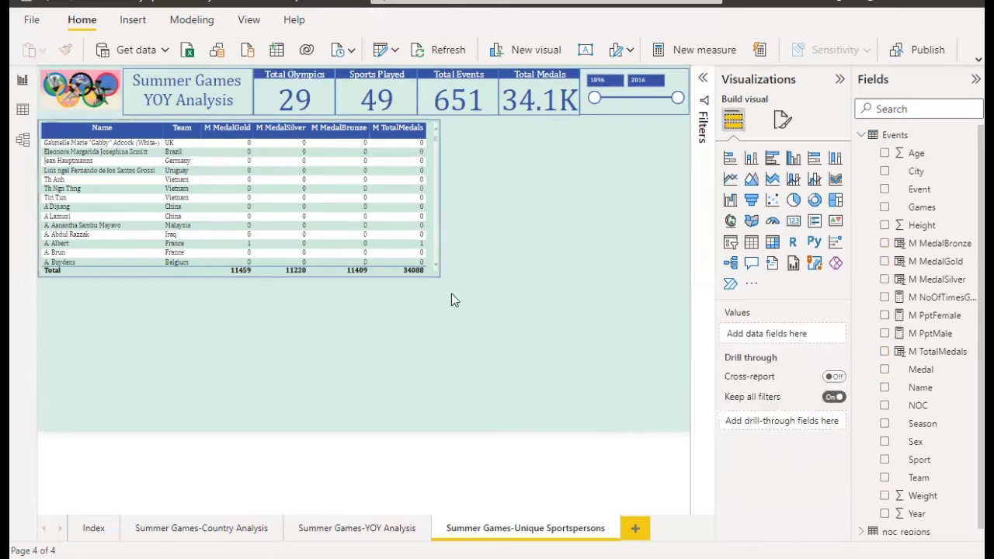
- Rename the table visual's M TotalMedals column as "Total Medals"
{"action": "left_click", "coordinate": [436, 274]}
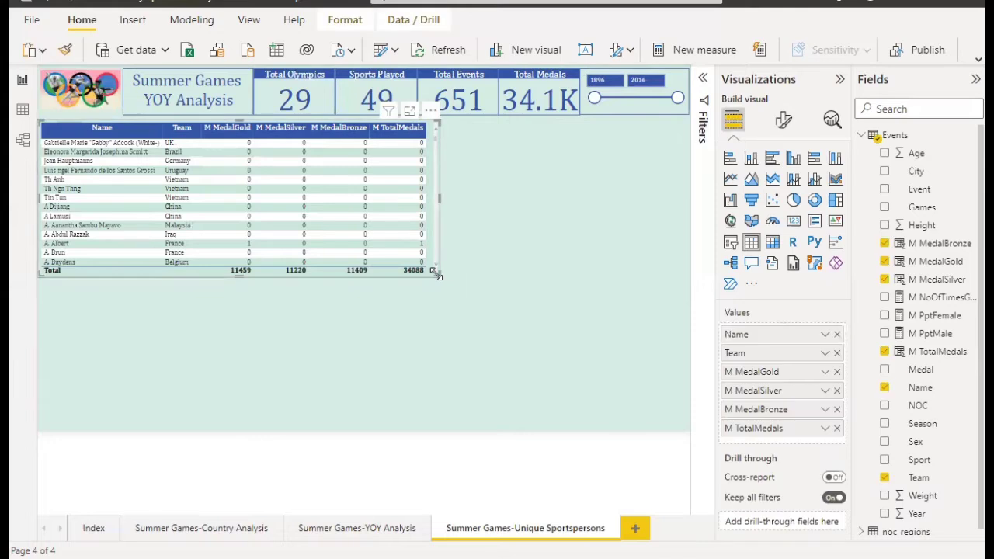
{"action": "double_click", "coordinate": [735, 428]}
{"action": "left_click", "coordinate": [734, 428]}
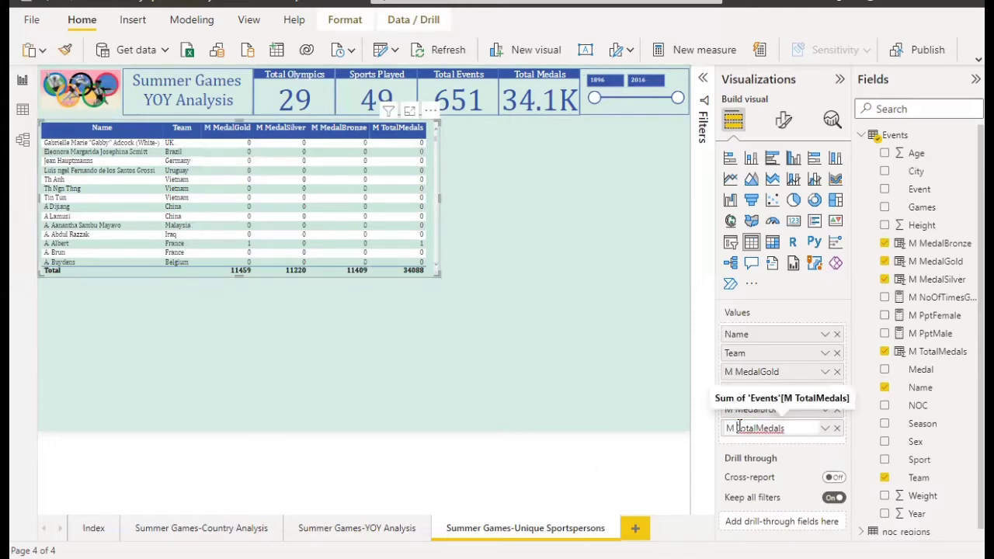
{"action": "key", "text": "BackSpace"}
{"action": "key", "text": "BackSpace"}
{"action": "left_click", "coordinate": [745, 428]}
{"action": "key", "text": "Return"}
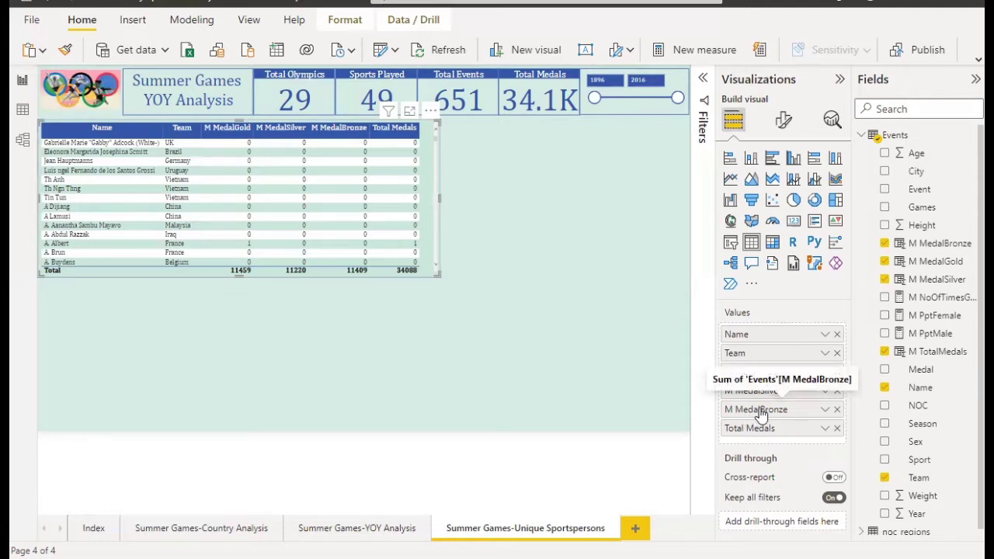
- Rename the table visual's M MedalBronze column as "Bronze"
{"action": "double_click", "coordinate": [761, 410]}
{"action": "left_click", "coordinate": [761, 410]}
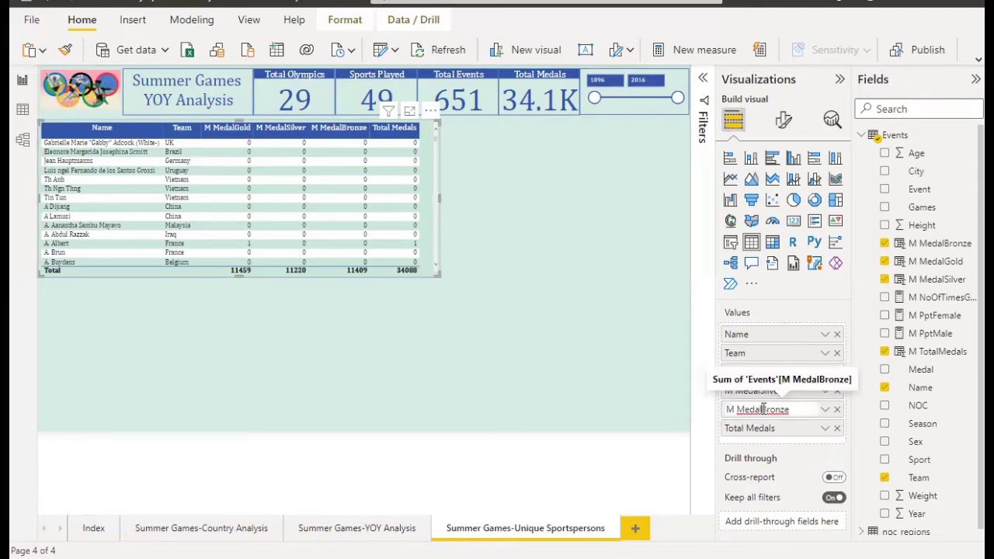
{"action": "key", "text": "BackSpace"}
{"action": "key", "text": "BackSpace"}
{"action": "key", "text": "BackSpace"}
{"action": "key", "text": "BackSpace"}
{"action": "key", "text": "BackSpace"}
{"action": "key", "text": "BackSpace"}
{"action": "key", "text": "BackSpace"}
{"action": "key", "text": "Return"}
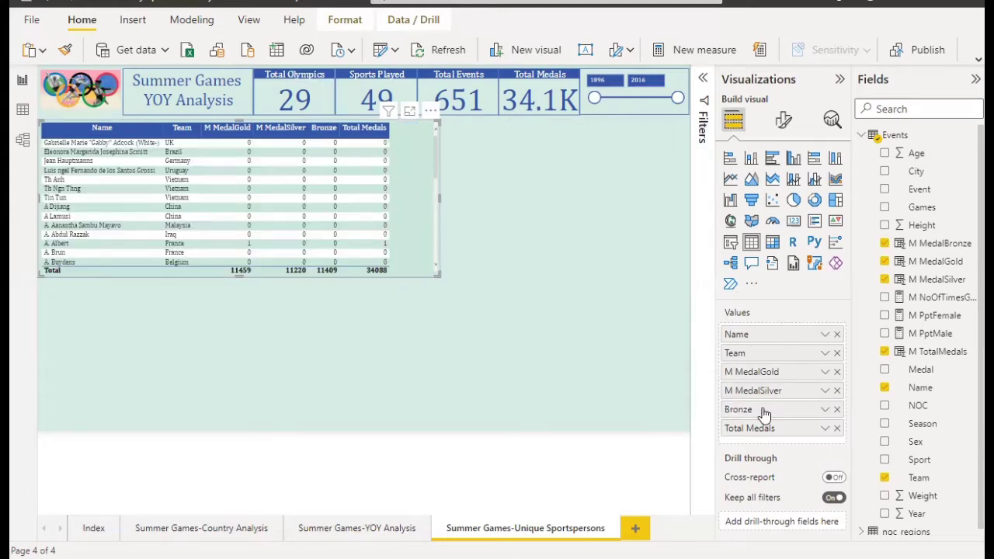
- Rename the table visual's M MedalSilver column as "Silver"
{"action": "double_click", "coordinate": [763, 390]}
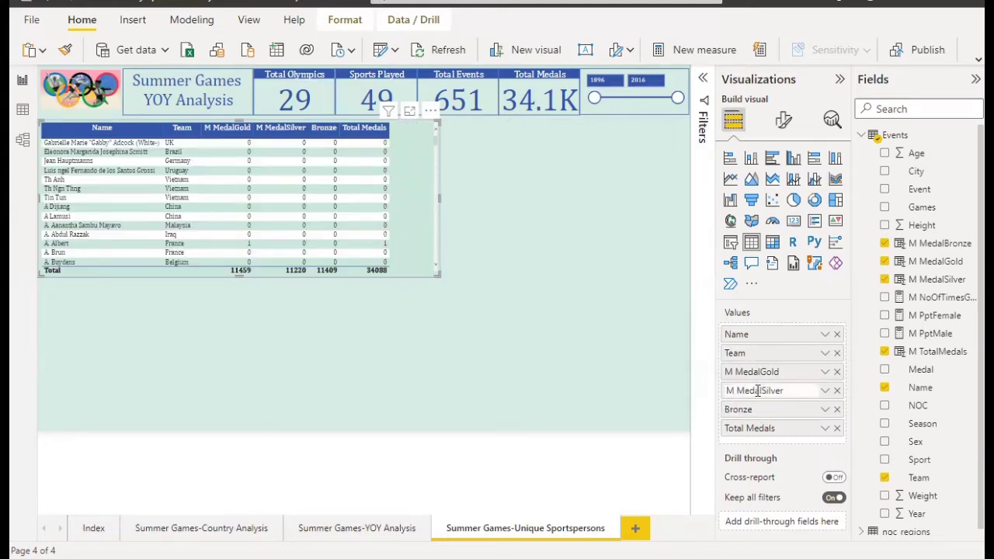
{"action": "left_click", "coordinate": [763, 391]}
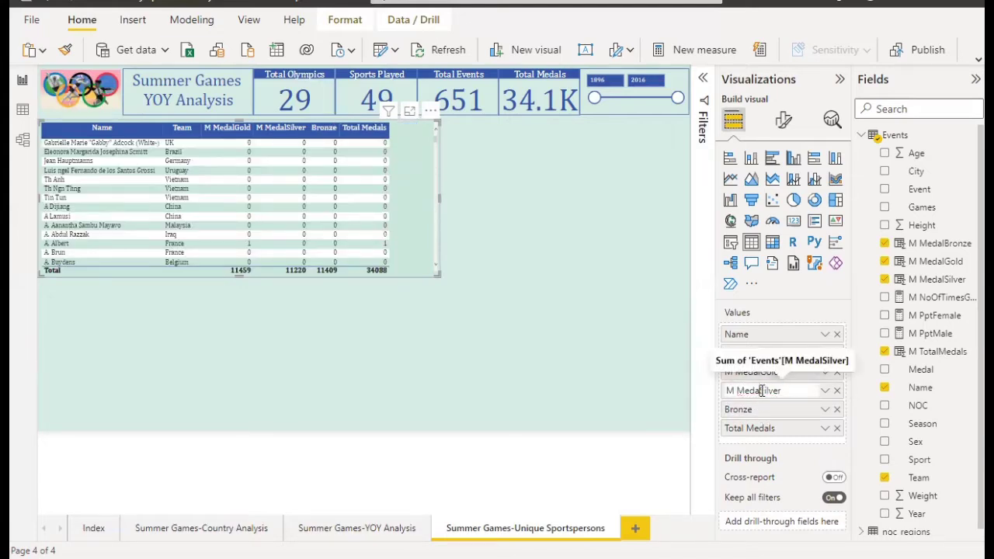
{"action": "key", "text": "BackSpace"}
{"action": "key", "text": "BackSpace"}
{"action": "key", "text": "BackSpace"}
{"action": "key", "text": "BackSpace"}
{"action": "key", "text": "BackSpace"}
{"action": "key", "text": "BackSpace"}
{"action": "key", "text": "BackSpace"}
{"action": "key", "text": "Return"}
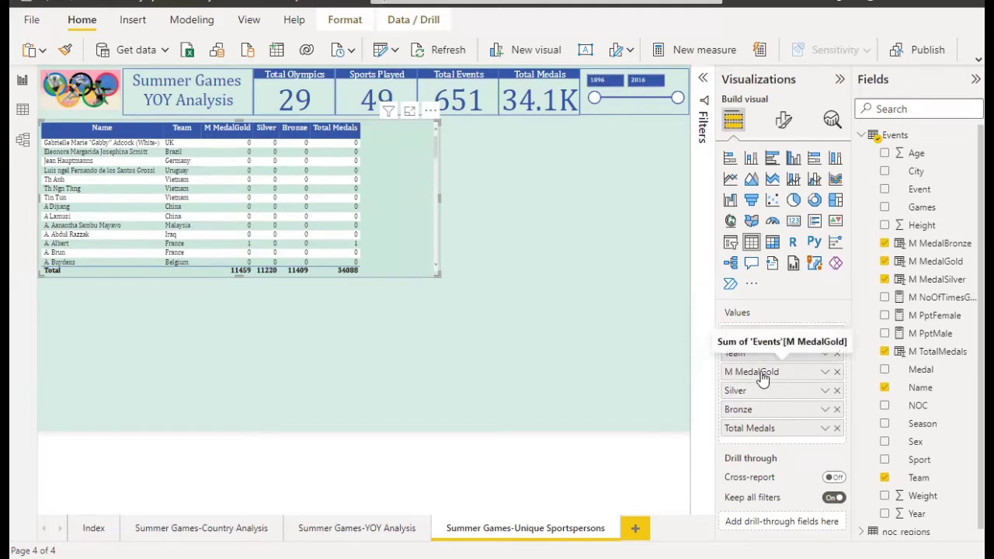
- Rename the table visual's M MedalGold column as "Gold" and narrow the visual to fit its columns
{"action": "double_click", "coordinate": [762, 373]}
{"action": "left_click", "coordinate": [762, 373]}
{"action": "key", "text": "BackSpace"}
{"action": "key", "text": "BackSpace"}
{"action": "key", "text": "BackSpace"}
{"action": "key", "text": "BackSpace"}
{"action": "key", "text": "BackSpace"}
{"action": "key", "text": "BackSpace"}
{"action": "key", "text": "BackSpace"}
{"action": "key", "text": "BackSpace"}
{"action": "type", "text": "G"}
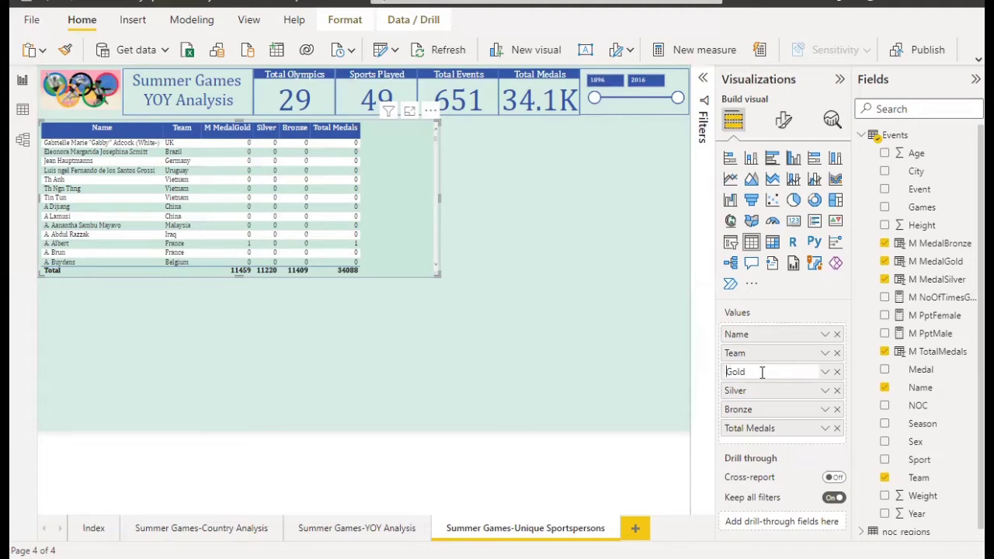
{"action": "key", "text": "Return"}
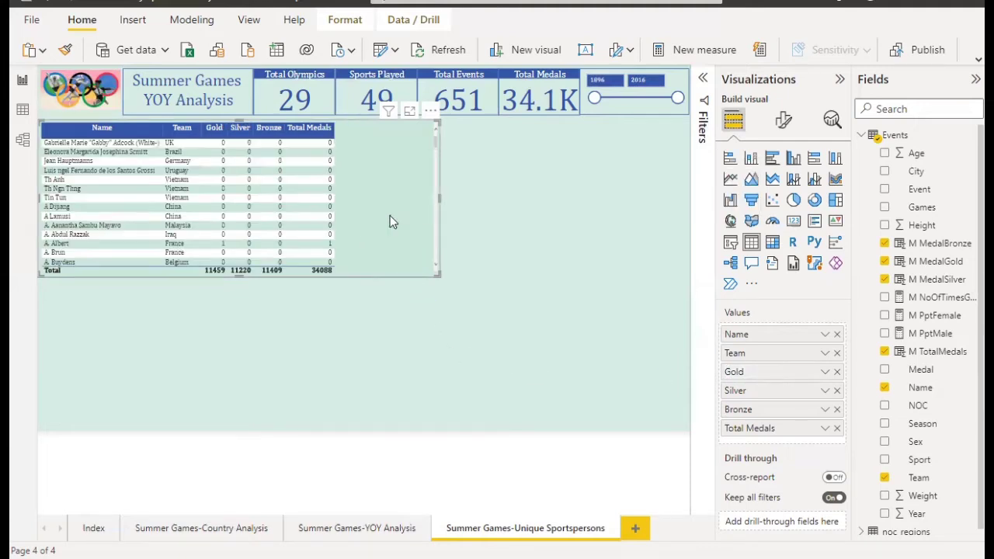
{"action": "left_click_drag", "start_coordinate": [433, 202], "coordinate": [345, 204]}
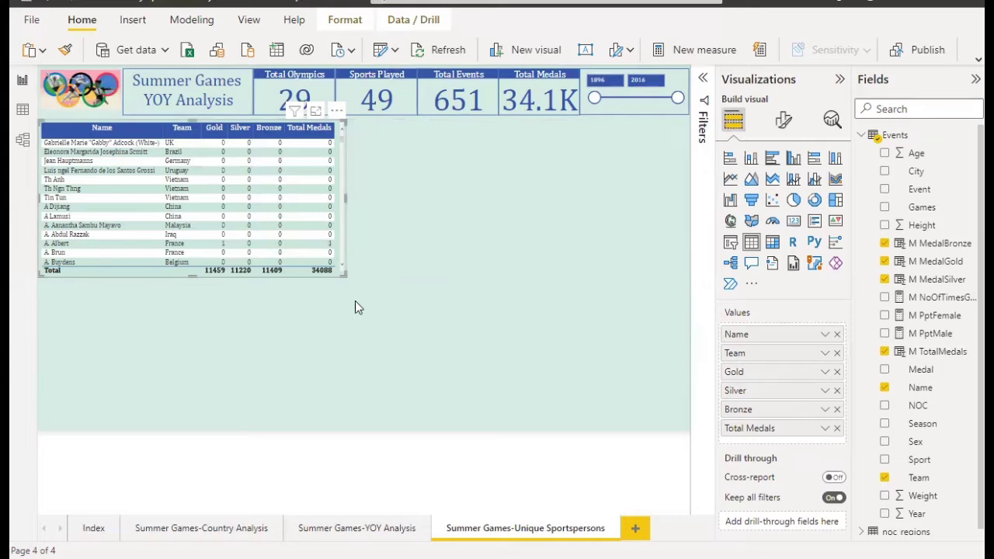
- Show the sportspersons table in focus mode and filter it to Total Medals greater than or equal to 1
{"action": "left_click", "coordinate": [702, 81]}
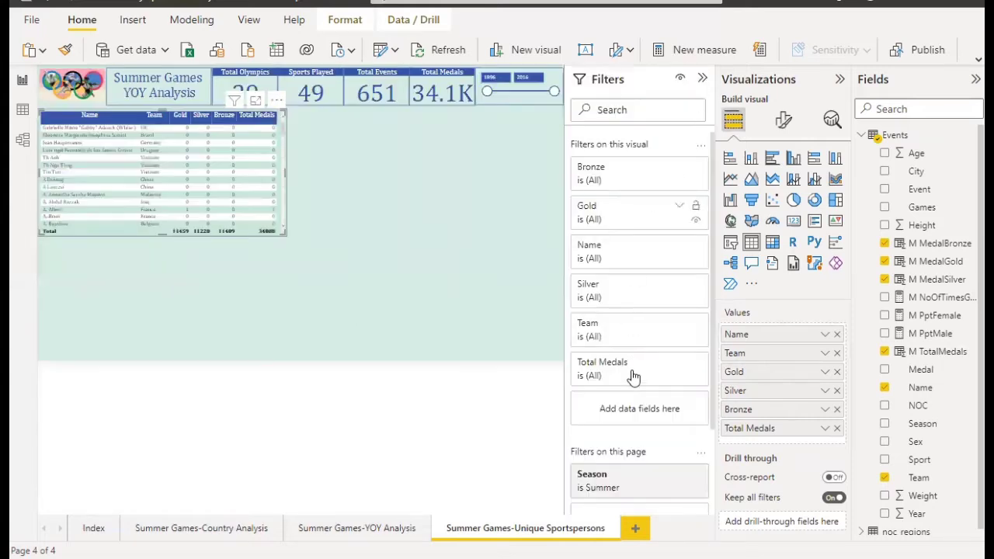
{"action": "left_click", "coordinate": [633, 379]}
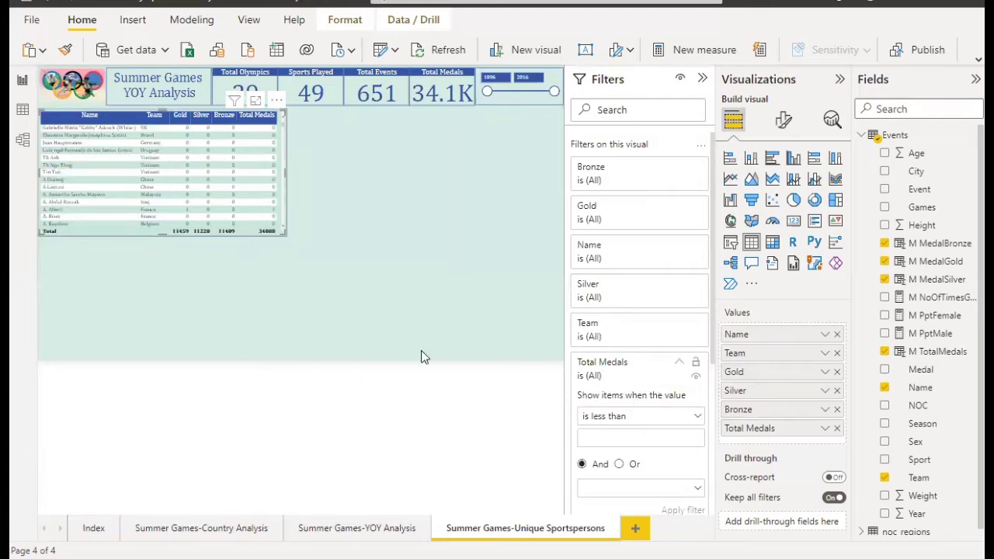
{"action": "scroll", "coordinate": [215, 169], "scroll_direction": "down", "scroll_amount": 1}
{"action": "scroll", "coordinate": [215, 168], "scroll_direction": "up", "scroll_amount": 2}
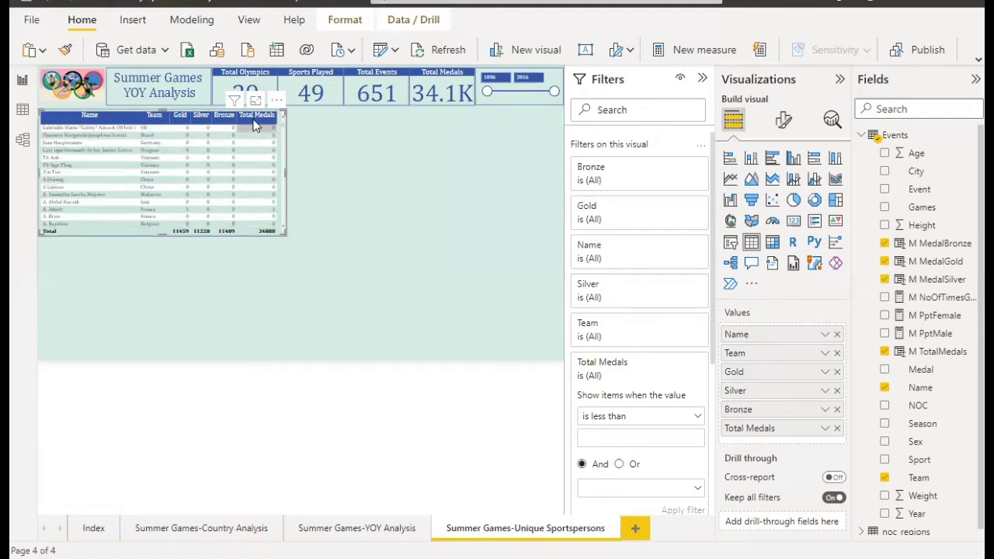
{"action": "left_click", "coordinate": [839, 81]}
{"action": "left_click", "coordinate": [310, 109]}
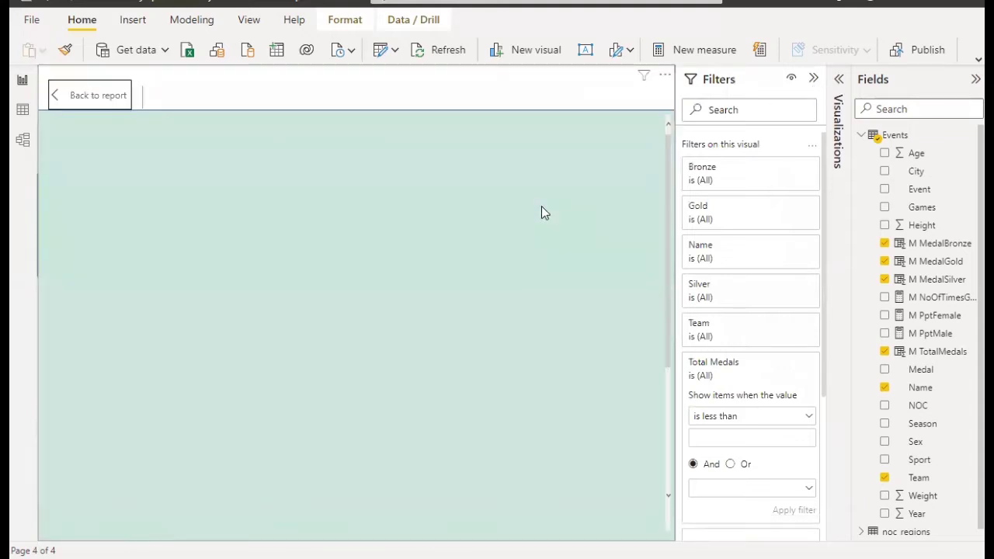
{"action": "left_click", "coordinate": [729, 417]}
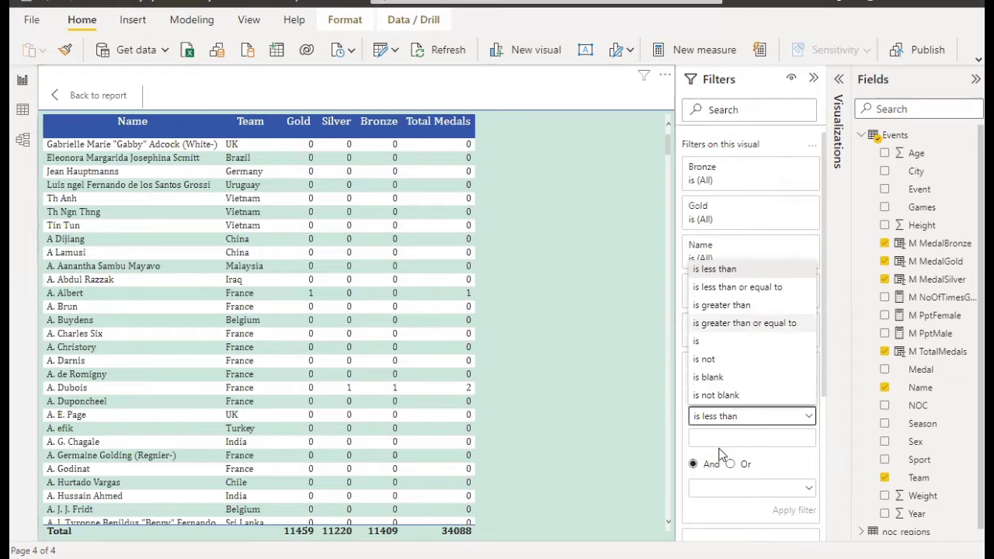
{"action": "left_click", "coordinate": [731, 323]}
{"action": "left_click", "coordinate": [712, 435]}
{"action": "type", "text": "1"}
{"action": "left_click", "coordinate": [784, 513]}
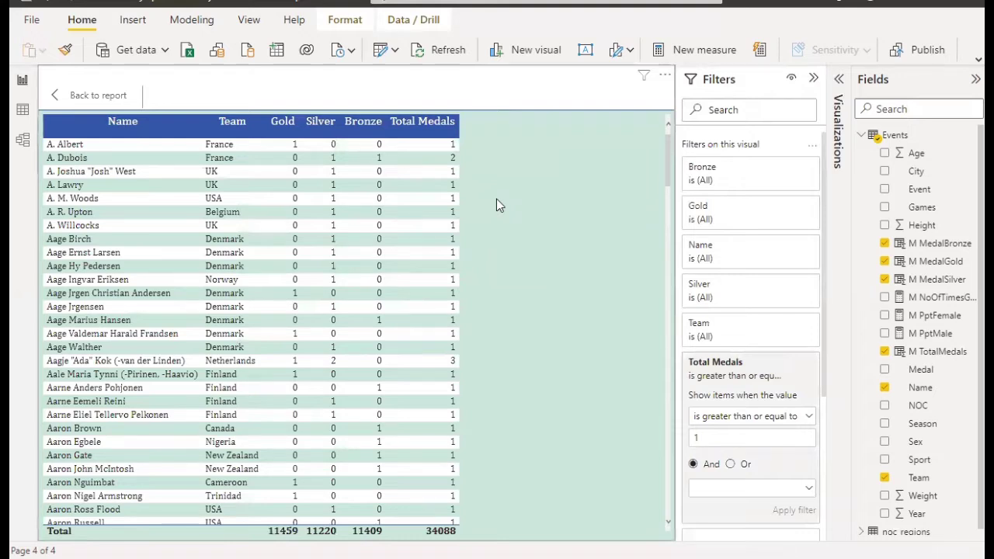
- Sort the sportspersons table by Total Medals in descending order
{"action": "scroll", "coordinate": [446, 233], "scroll_direction": "down", "scroll_amount": 5}
{"action": "scroll", "coordinate": [441, 196], "scroll_direction": "up", "scroll_amount": 5}
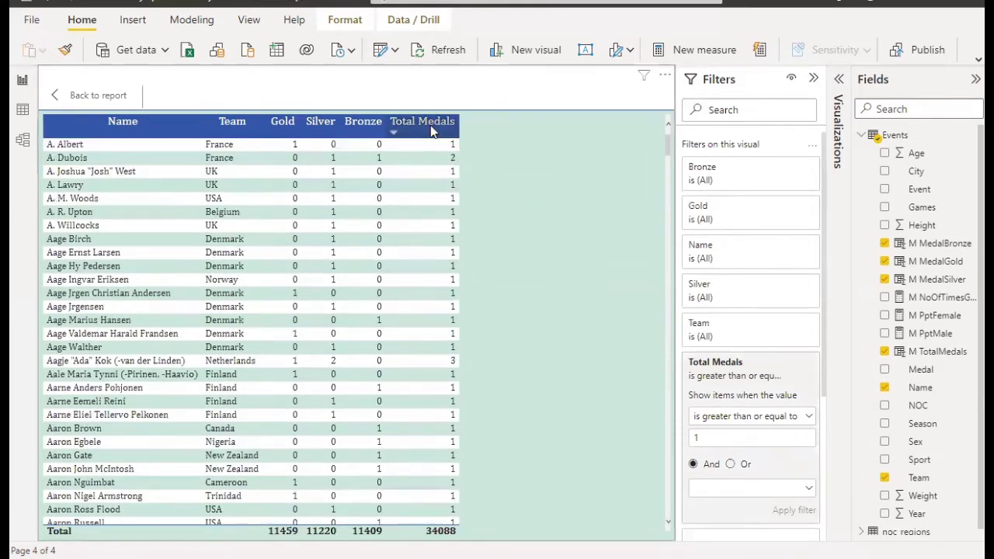
{"action": "left_click", "coordinate": [433, 132]}
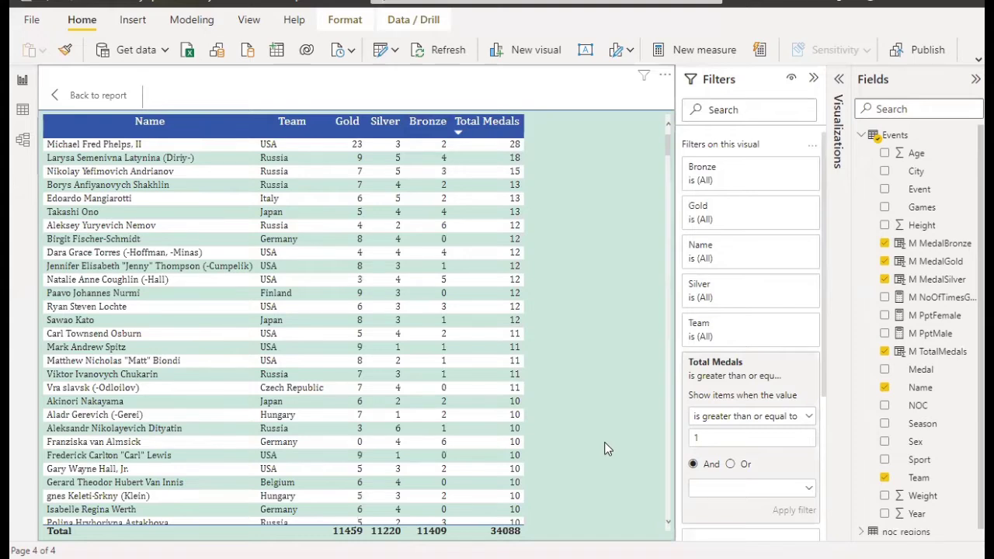
- Raise the table's Total Medals filter threshold to 5, check the filtered rows and return to the report page
{"action": "left_click", "coordinate": [696, 437]}
{"action": "type", "text": "5"}
{"action": "left_click", "coordinate": [784, 513]}
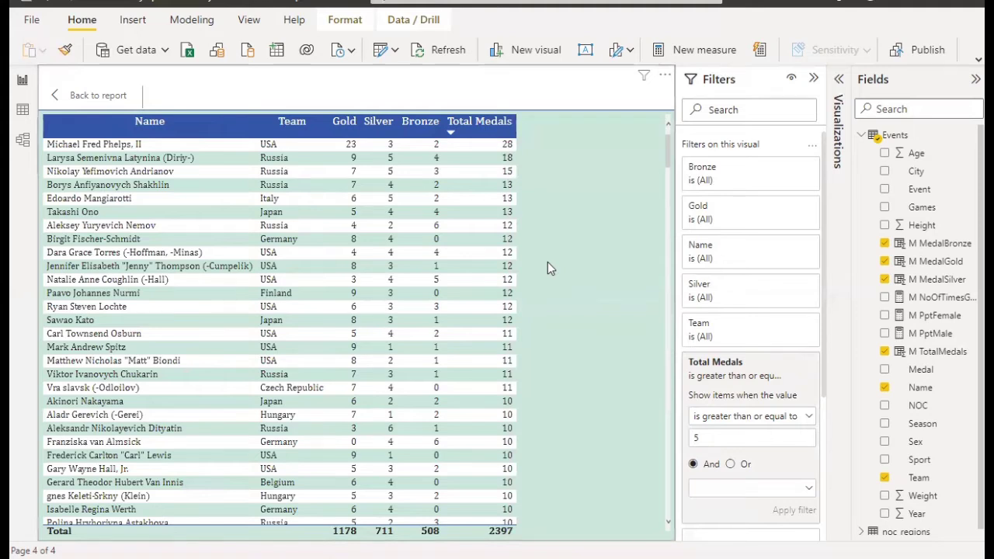
{"action": "scroll", "coordinate": [548, 264], "scroll_direction": "down", "scroll_amount": 20}
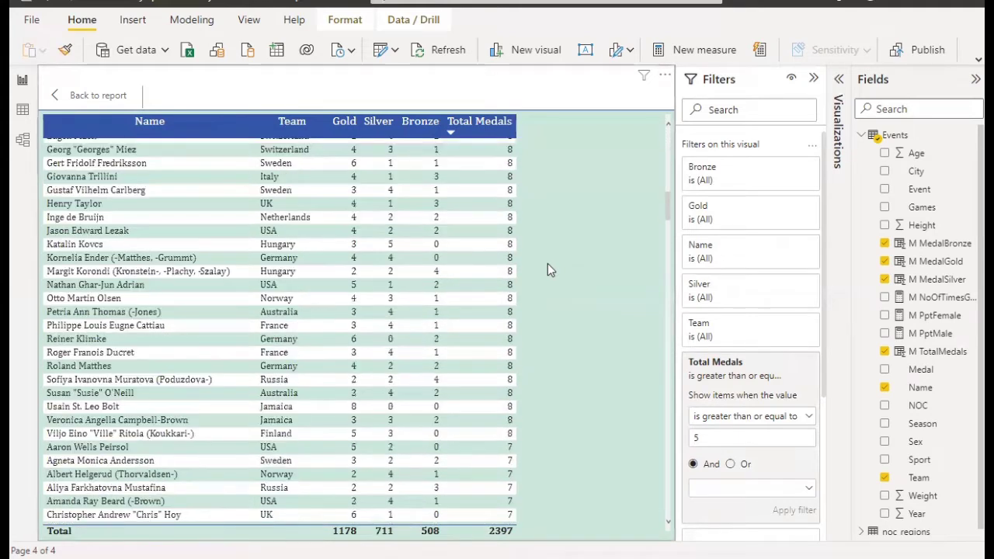
{"action": "scroll", "coordinate": [543, 268], "scroll_direction": "up", "scroll_amount": 15}
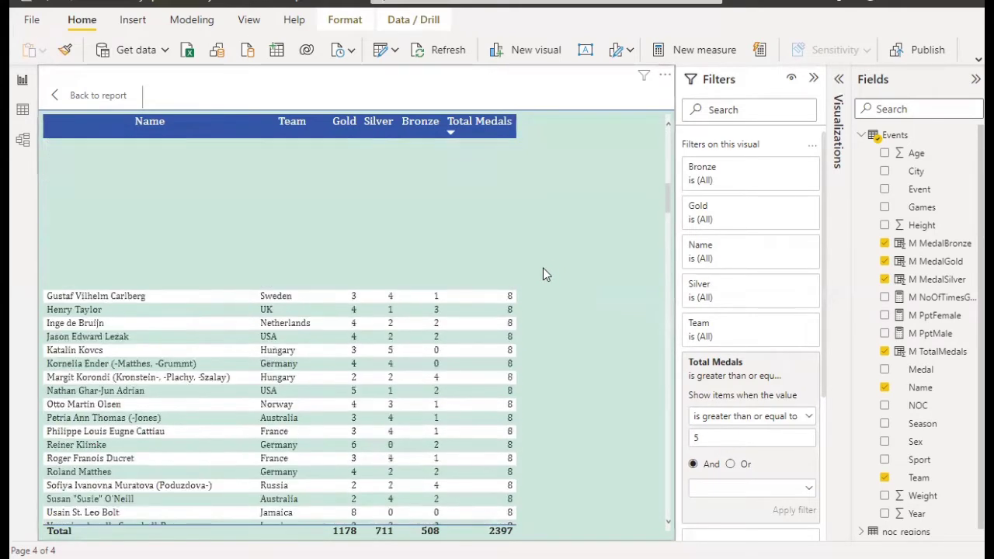
{"action": "scroll", "coordinate": [543, 268], "scroll_direction": "up", "scroll_amount": 3}
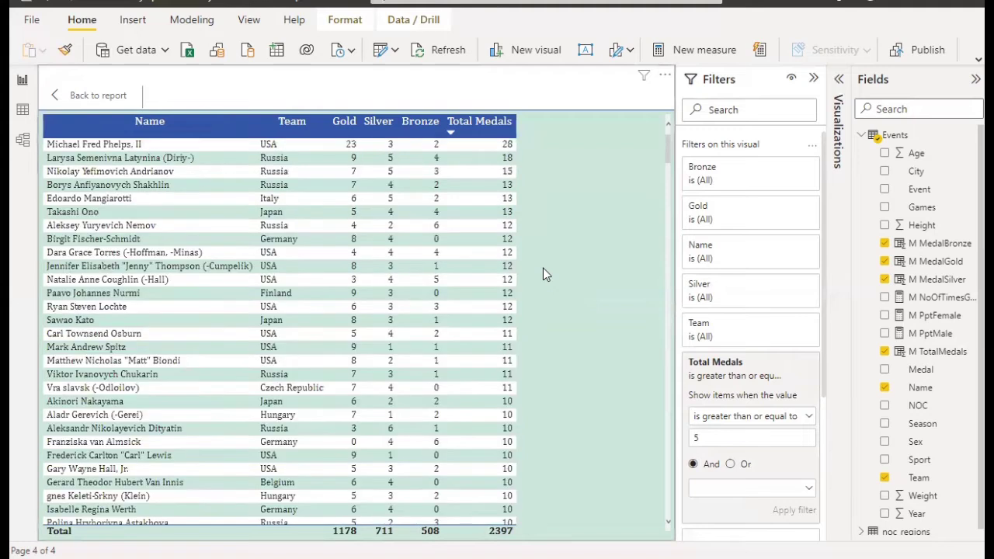
{"action": "left_click", "coordinate": [100, 95]}
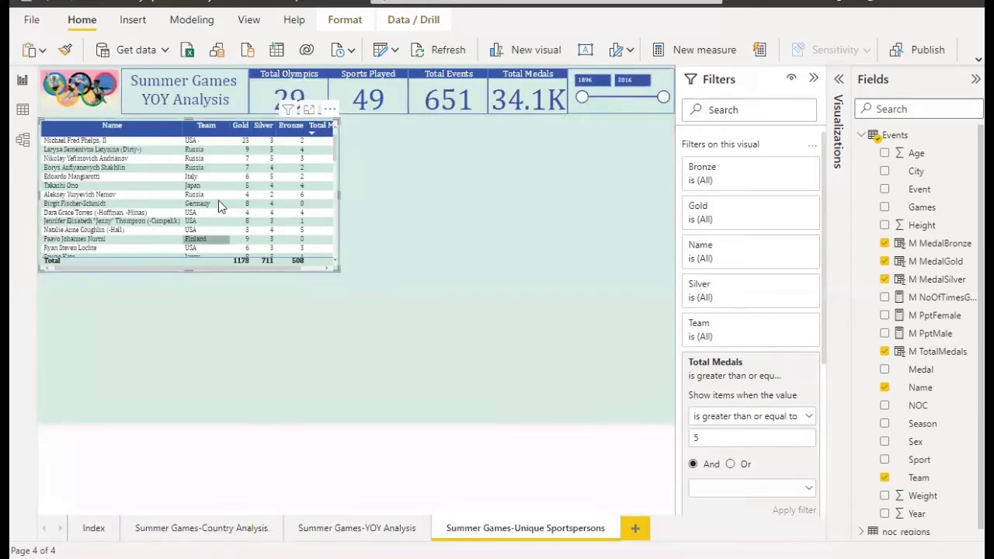
- Narrow the table's Name and Team columns and shrink the visual's width to fit all its columns
{"action": "left_click_drag", "start_coordinate": [183, 132], "coordinate": [149, 133]}
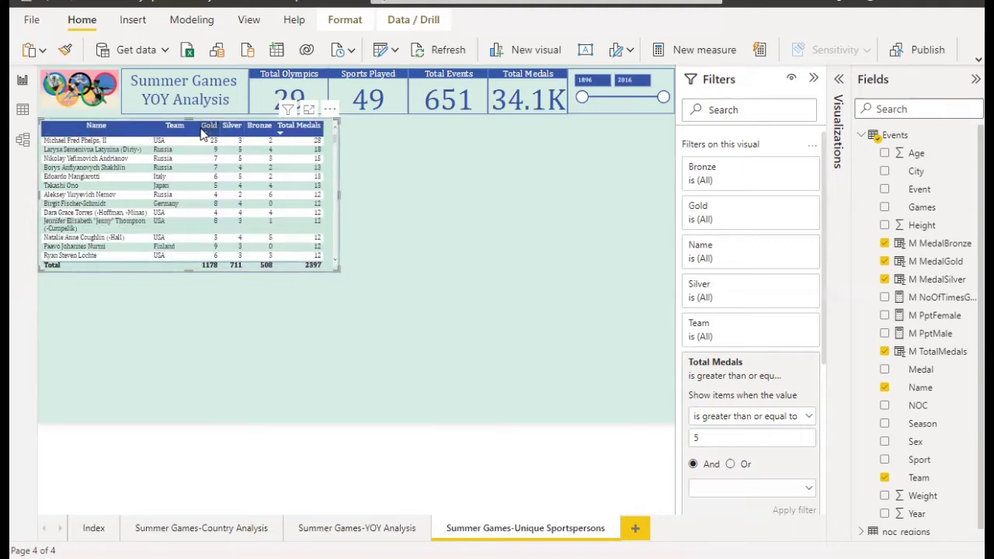
{"action": "left_click_drag", "start_coordinate": [195, 128], "coordinate": [181, 129]}
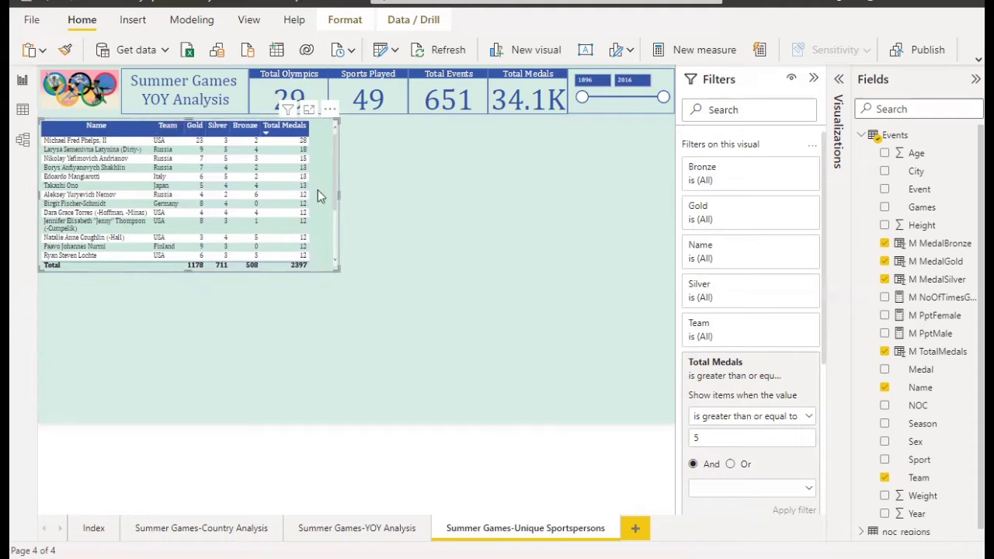
{"action": "left_click_drag", "start_coordinate": [329, 195], "coordinate": [319, 194]}
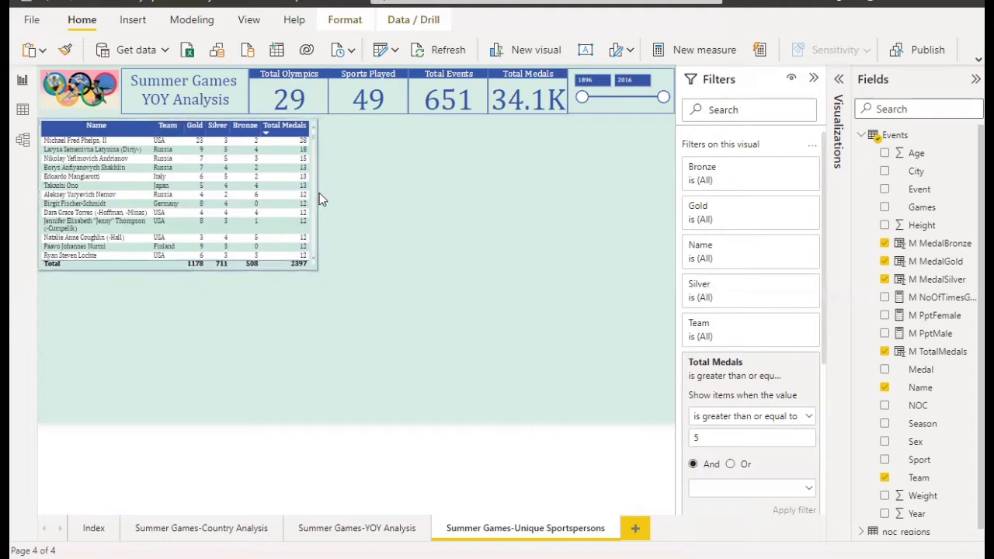
{"action": "left_click", "coordinate": [257, 300]}
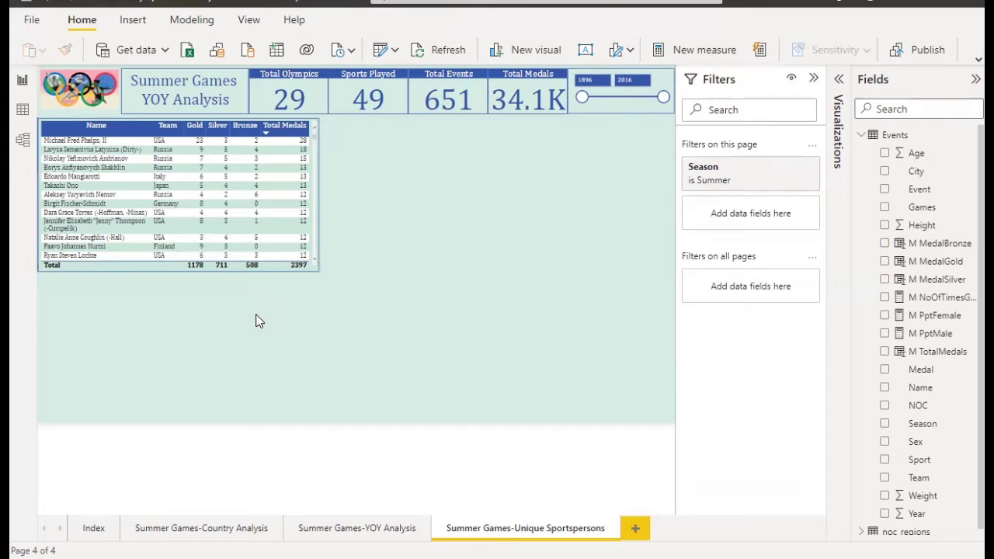
- Copy the Medal Count by Year chart from the YOY Analysis page to the Unique Sportspersons page and place it below the table
{"action": "left_click", "coordinate": [348, 535]}
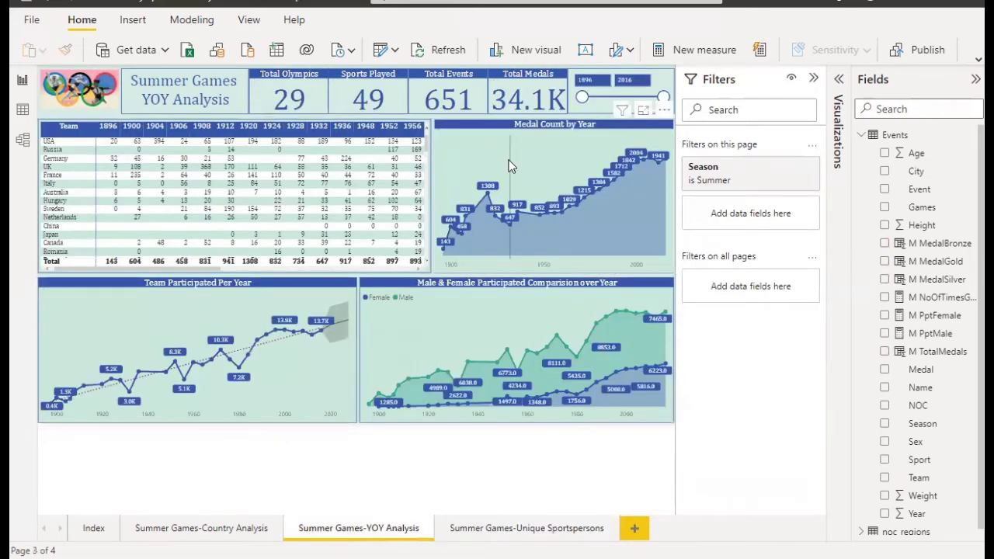
{"action": "left_click", "coordinate": [510, 166]}
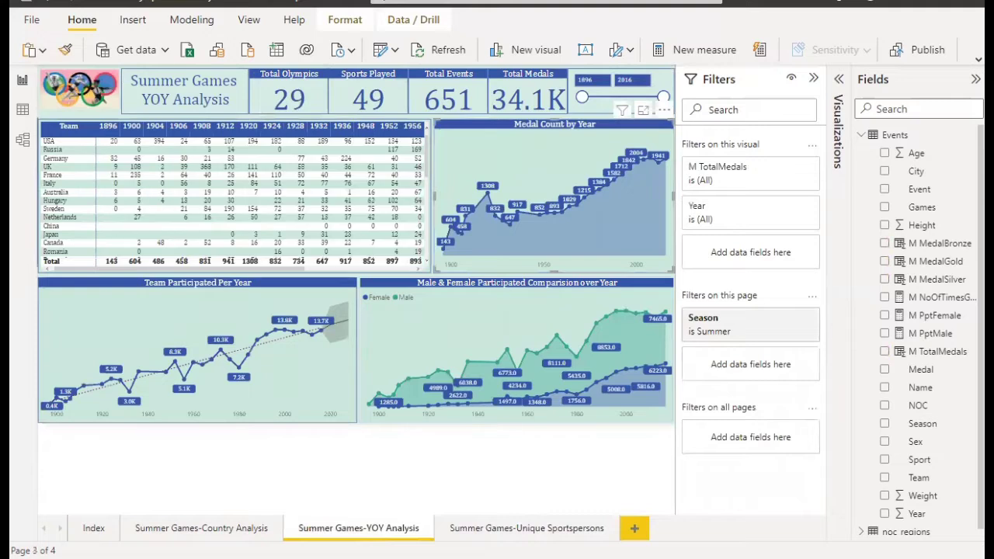
{"action": "left_click", "coordinate": [526, 529]}
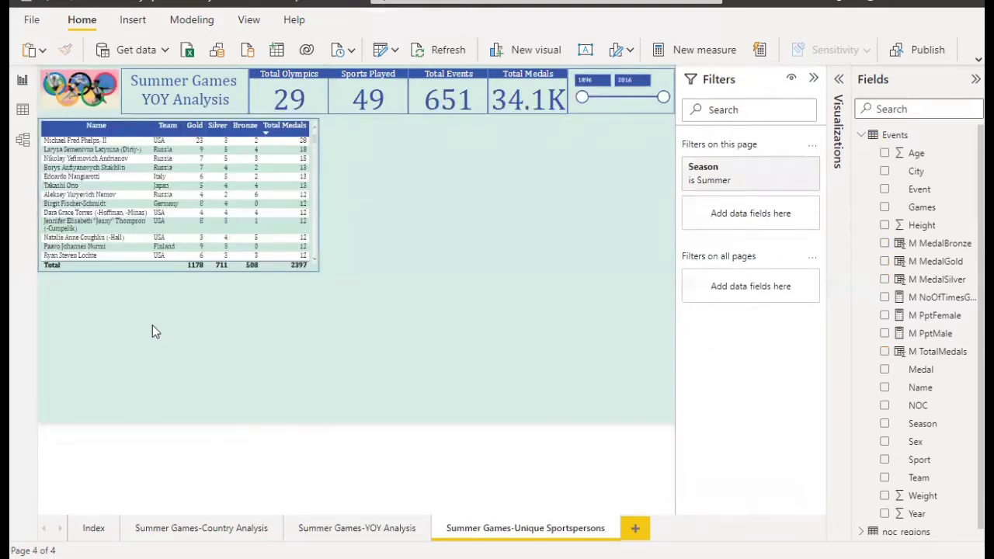
{"action": "key", "text": "ctrl+v"}
{"action": "left_click_drag", "start_coordinate": [469, 191], "coordinate": [53, 386]}
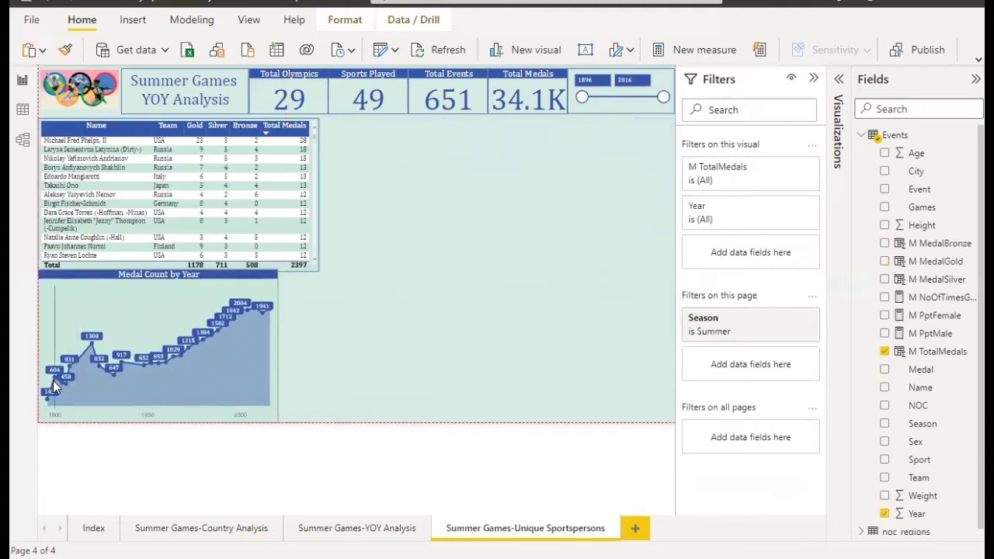
- Expand the Visualizations pane and hide the Filters pane to enlarge the report canvas
{"action": "left_click", "coordinate": [813, 79]}
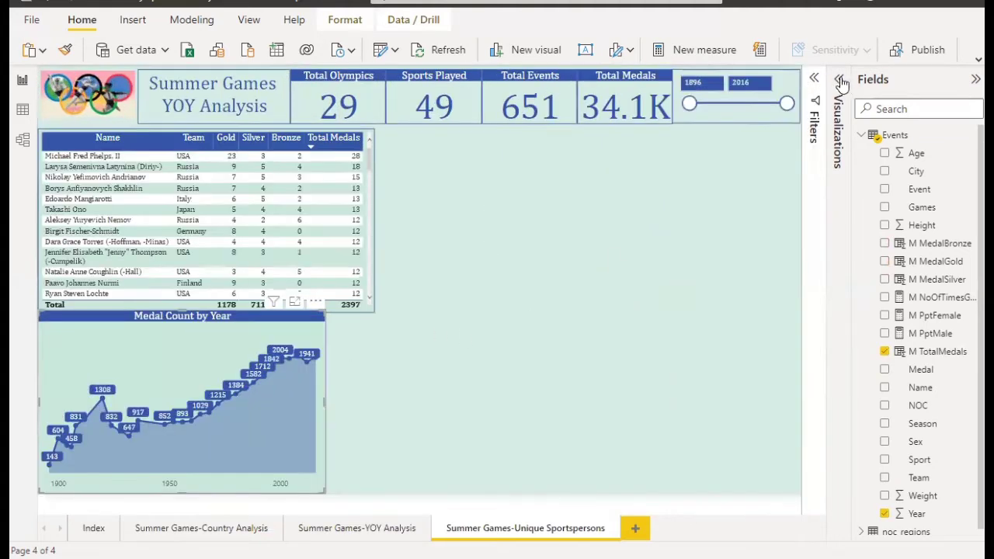
{"action": "left_click", "coordinate": [839, 79]}
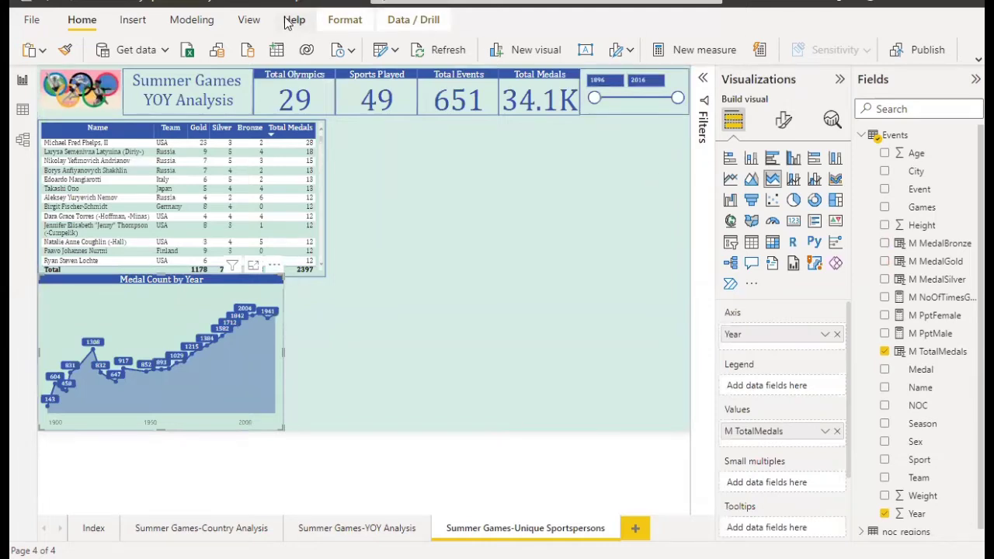
{"action": "left_click", "coordinate": [250, 21]}
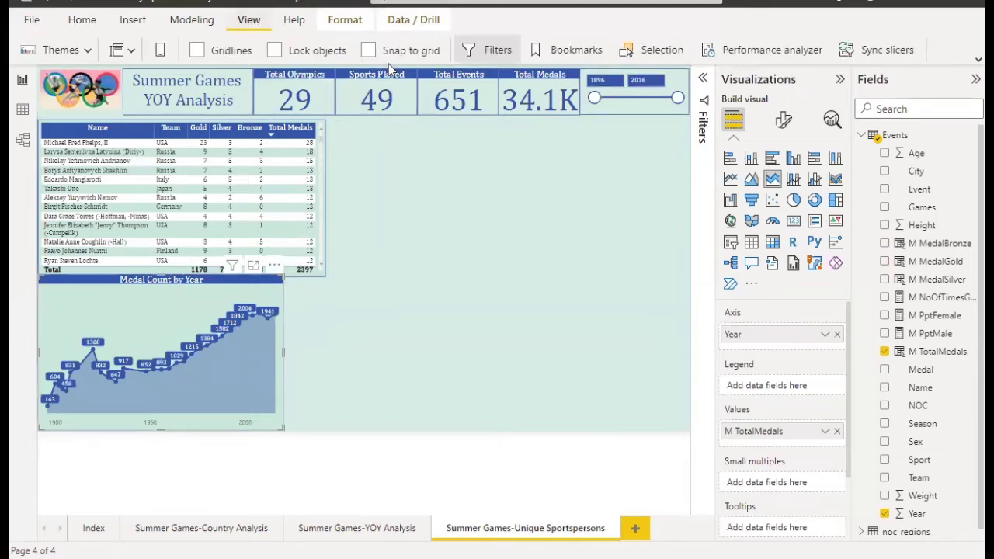
{"action": "left_click", "coordinate": [505, 49]}
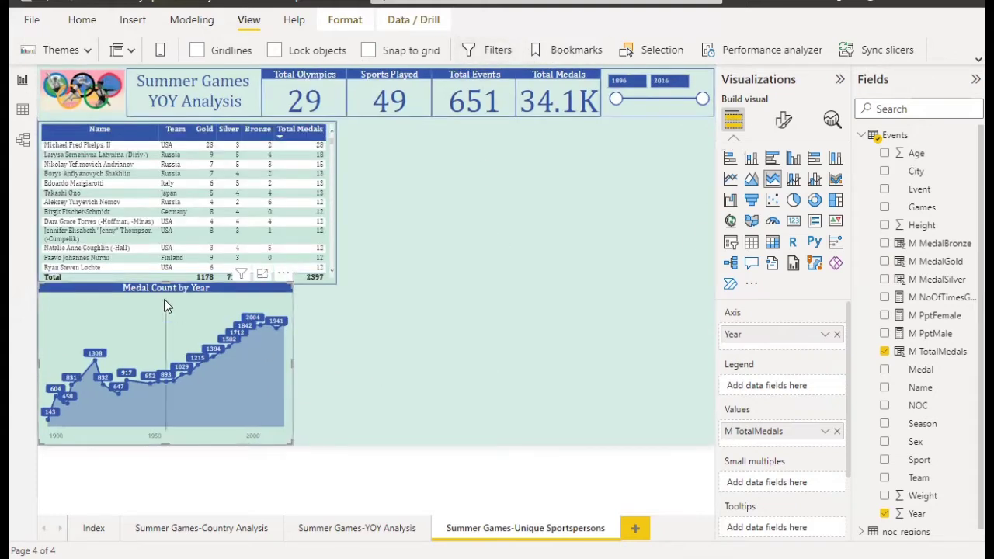
- Convert the copied Medal Count by Year chart to a pie chart and remove its Year and M TotalMedals fields
{"action": "left_click", "coordinate": [785, 124]}
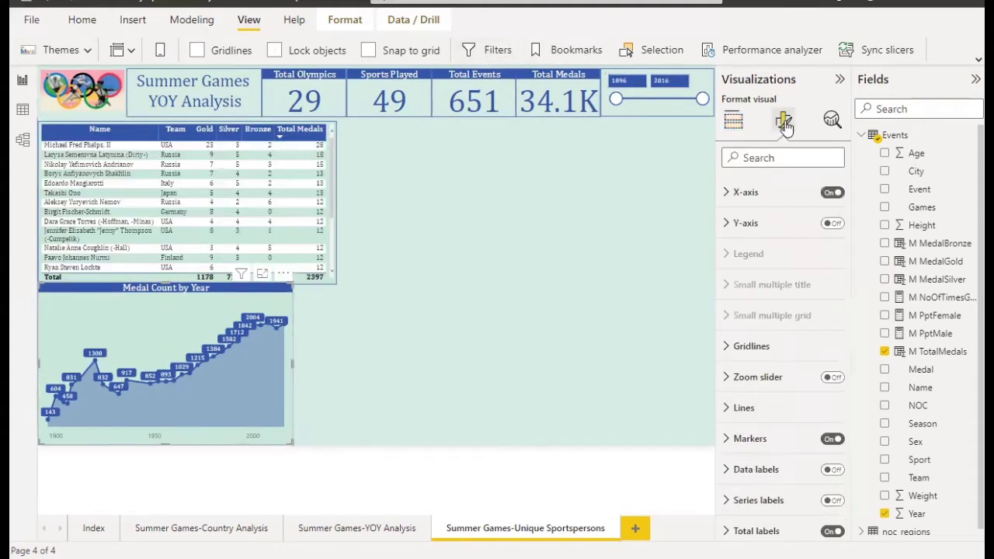
{"action": "left_click", "coordinate": [734, 122]}
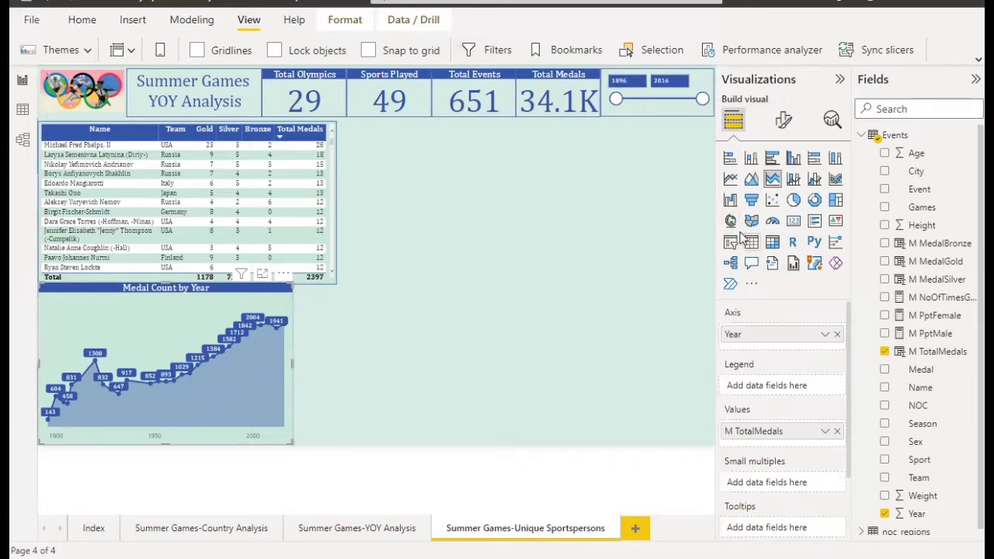
{"action": "left_click", "coordinate": [793, 201]}
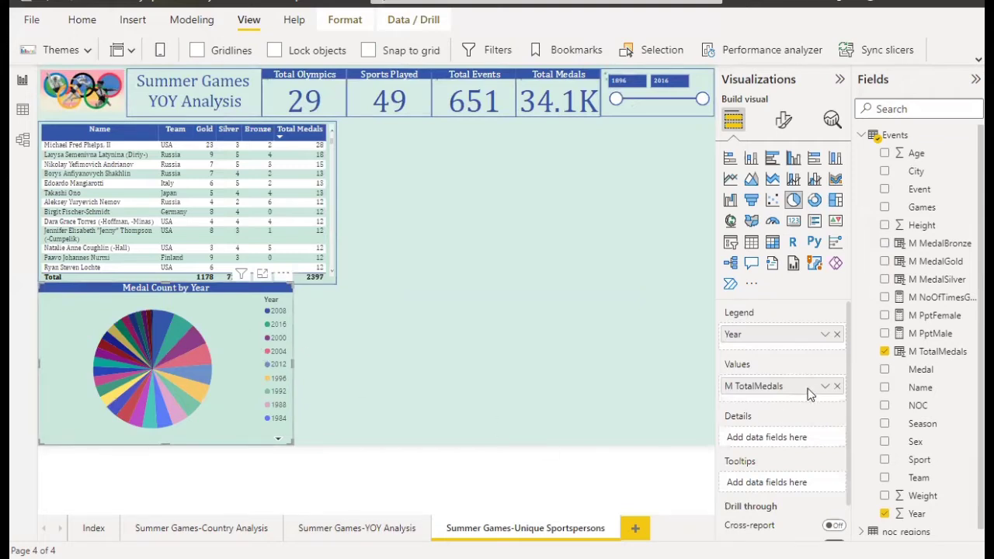
{"action": "left_click", "coordinate": [836, 387]}
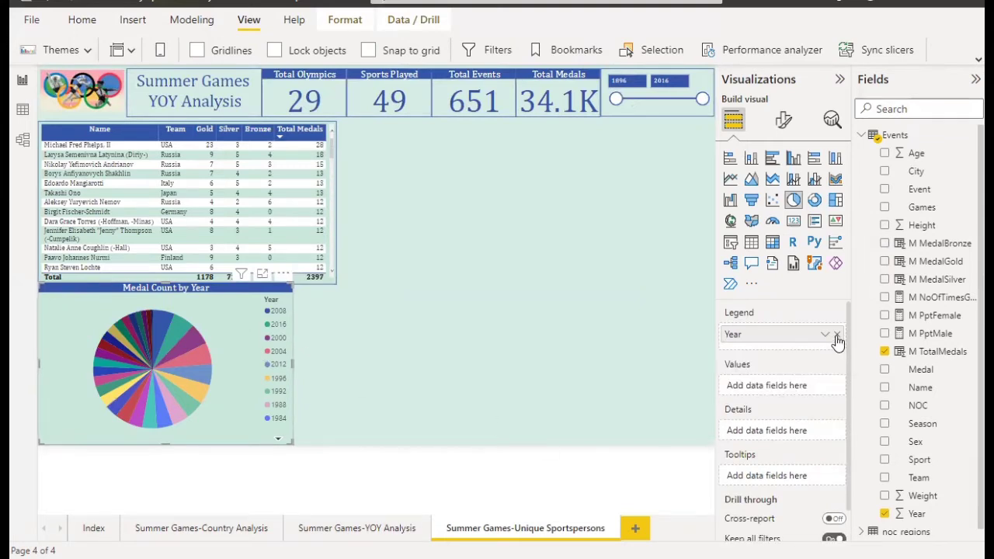
{"action": "left_click", "coordinate": [838, 335]}
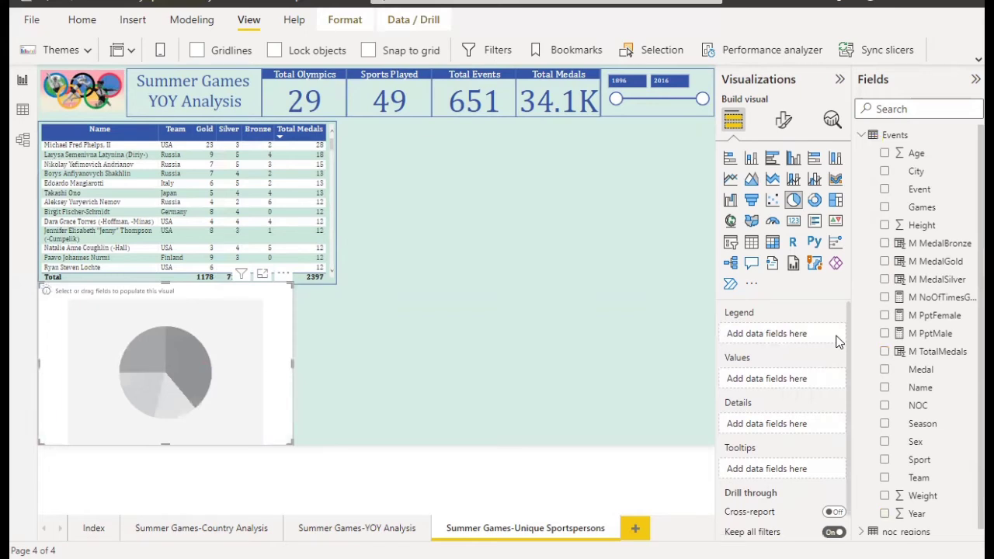
- Find the Sport column in the Events table data and examine its list of distinct values
{"action": "left_click", "coordinate": [930, 466]}
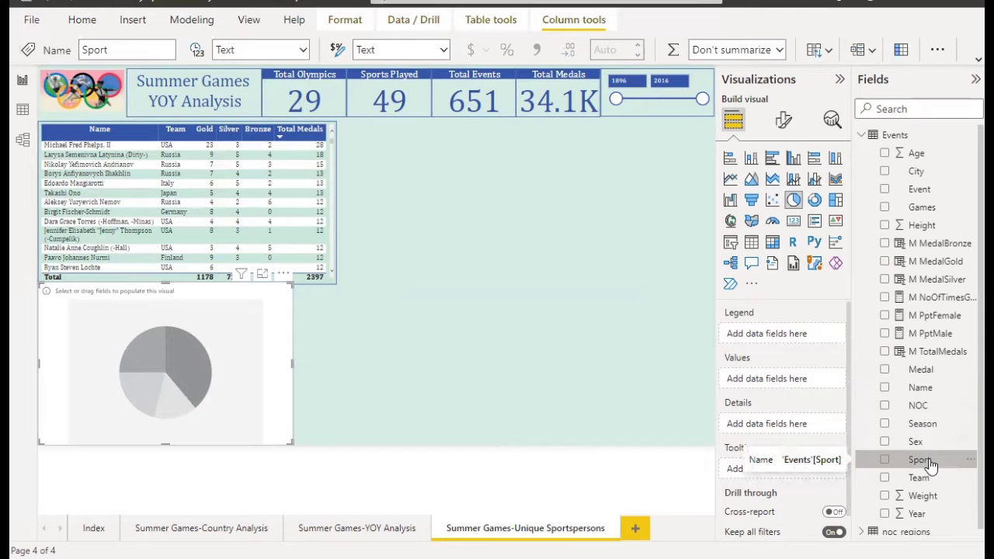
{"action": "left_click", "coordinate": [22, 111]}
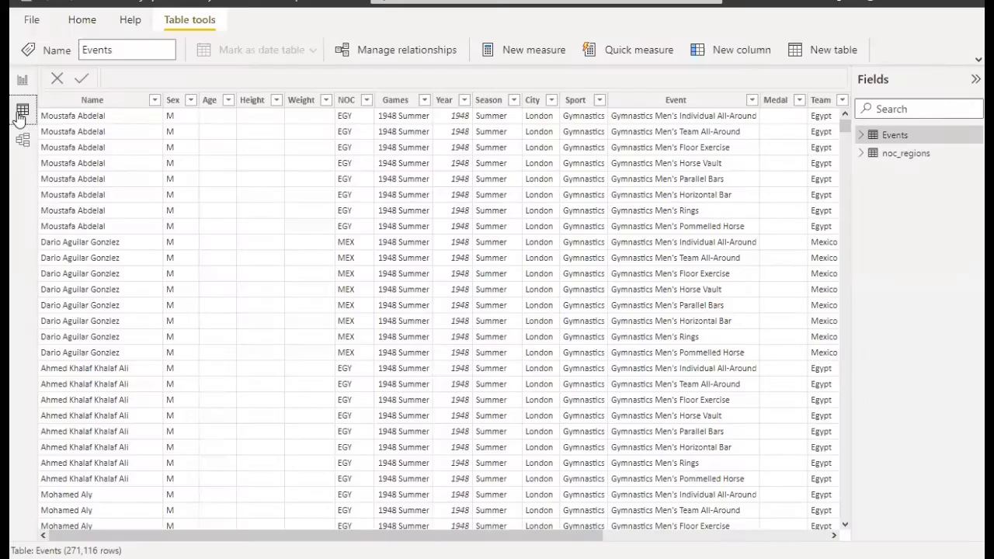
{"action": "left_click", "coordinate": [905, 102]}
{"action": "type", "text": "sport"}
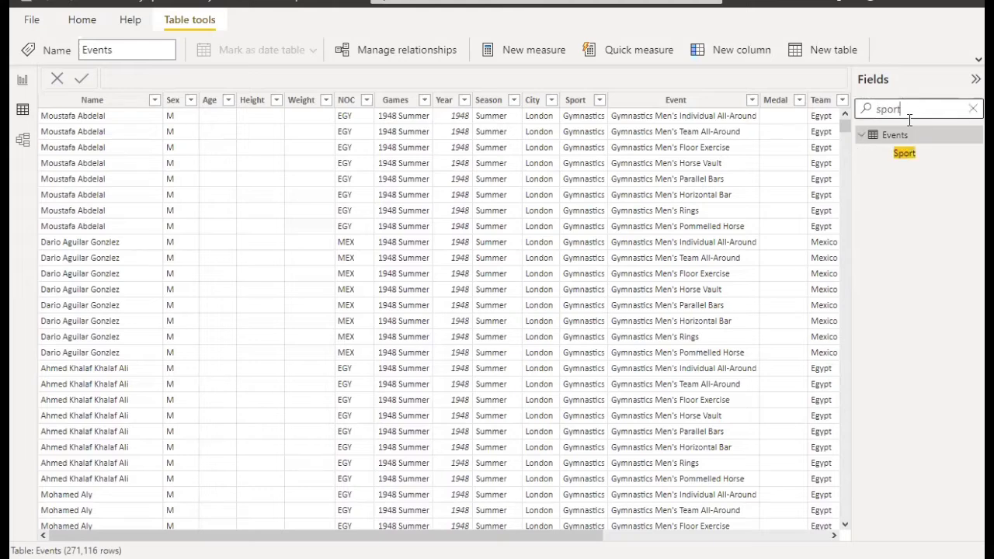
{"action": "left_click", "coordinate": [905, 155]}
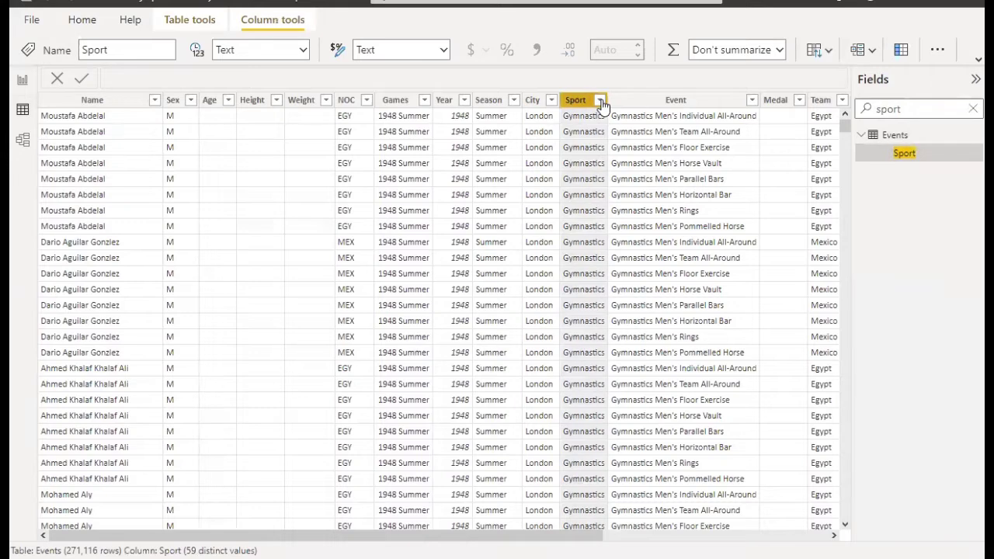
{"action": "left_click", "coordinate": [599, 101]}
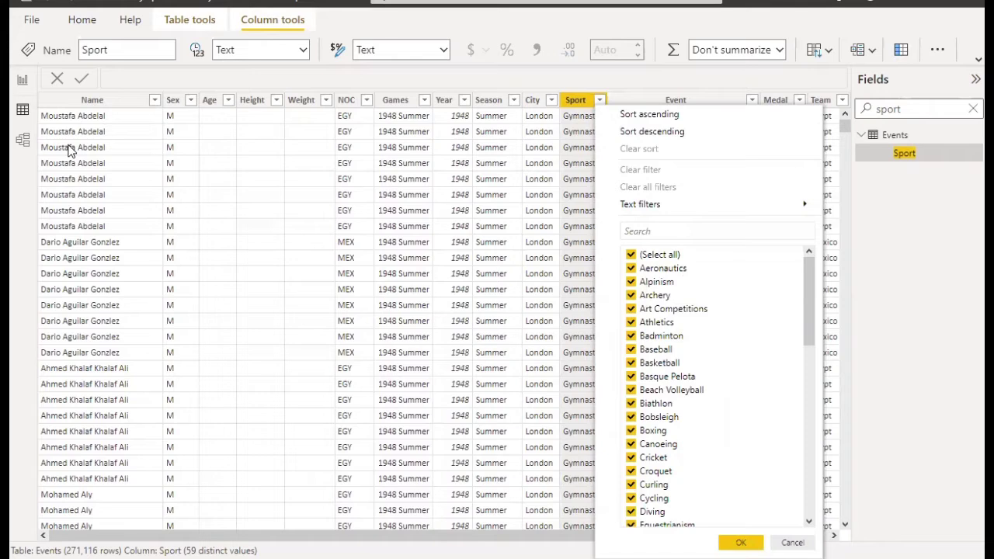
- Return to the report page and build the pie chart with Sport as legend and the count of Name as values
{"action": "left_click", "coordinate": [22, 79]}
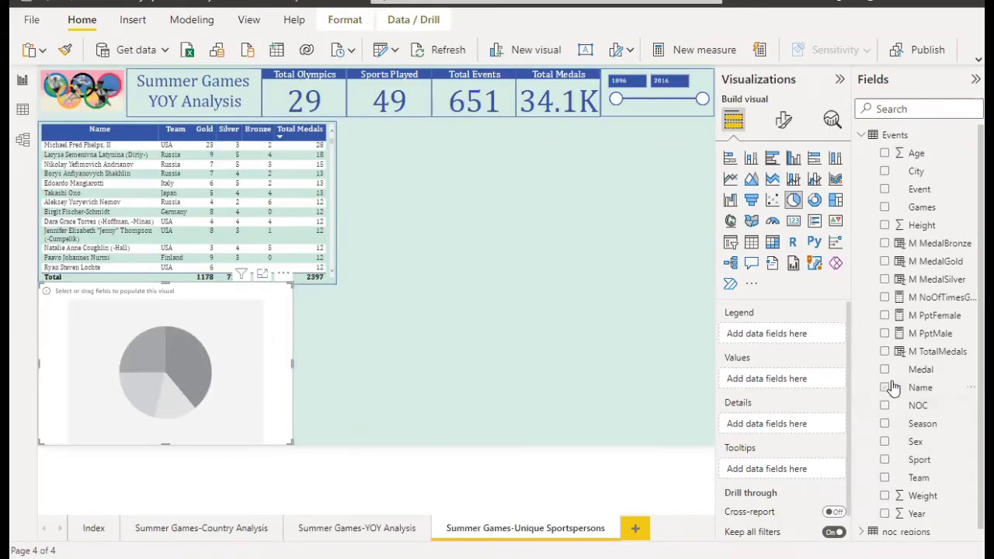
{"action": "left_click", "coordinate": [885, 460]}
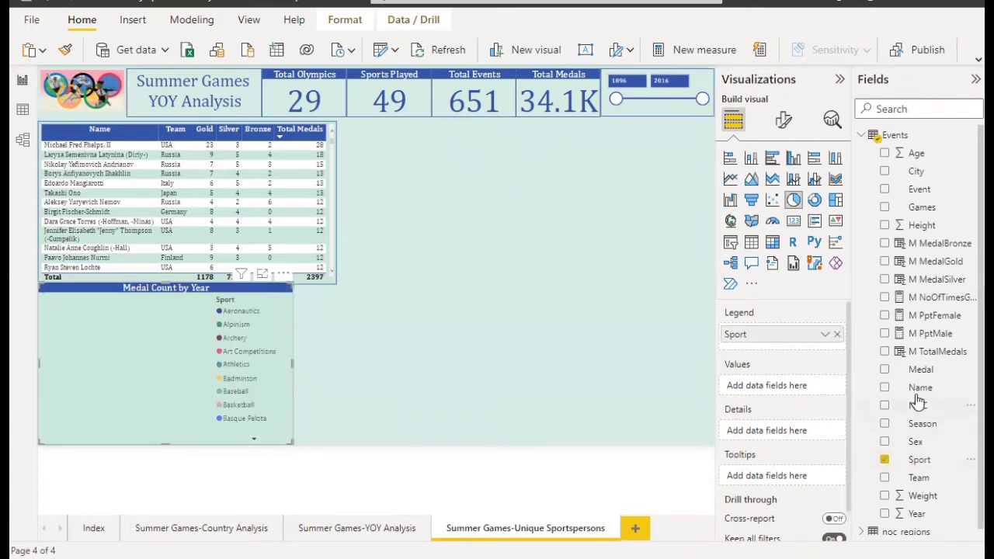
{"action": "left_click_drag", "start_coordinate": [919, 397], "coordinate": [776, 390]}
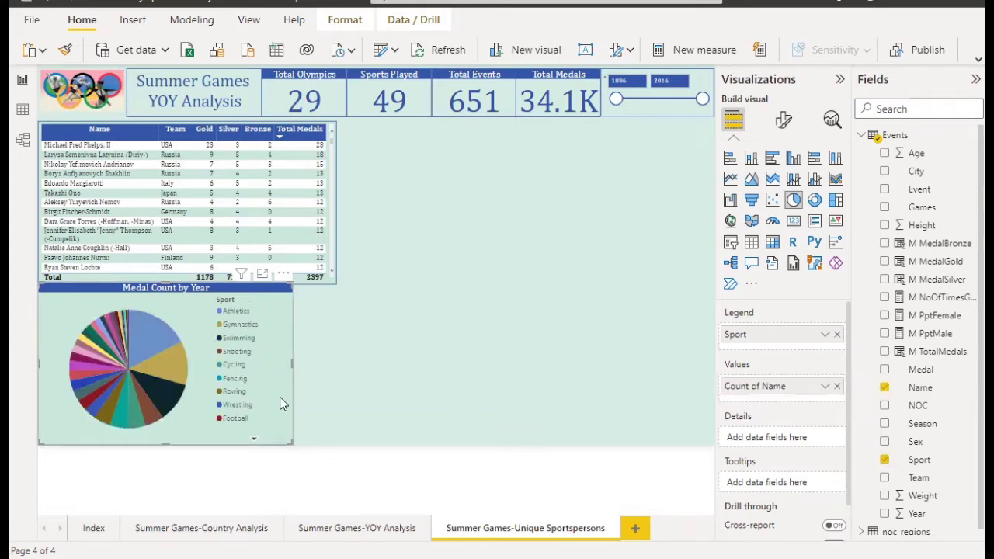
- Change the pie chart's title text to "No of Sportsperson Particapating"
{"action": "left_click", "coordinate": [782, 121]}
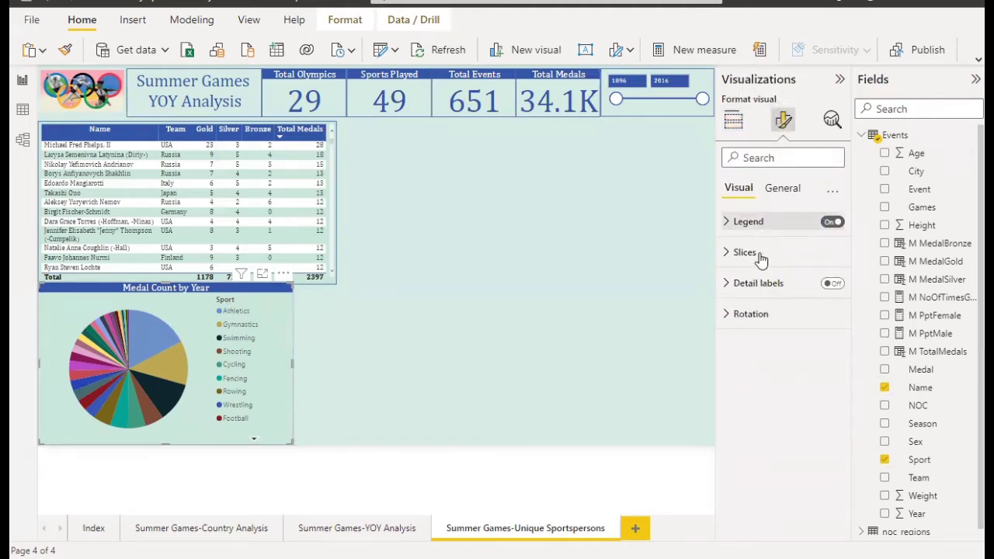
{"action": "left_click", "coordinate": [777, 195]}
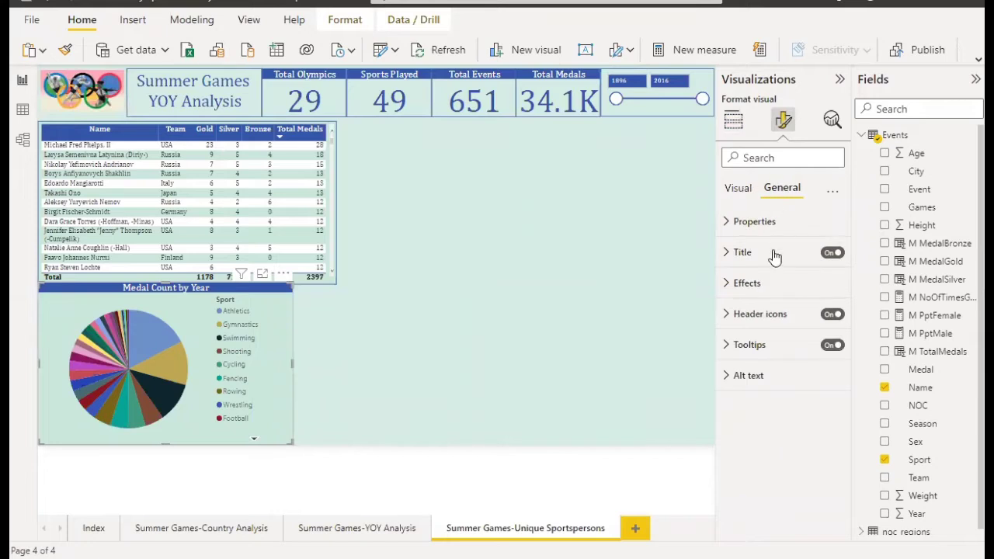
{"action": "left_click", "coordinate": [748, 253]}
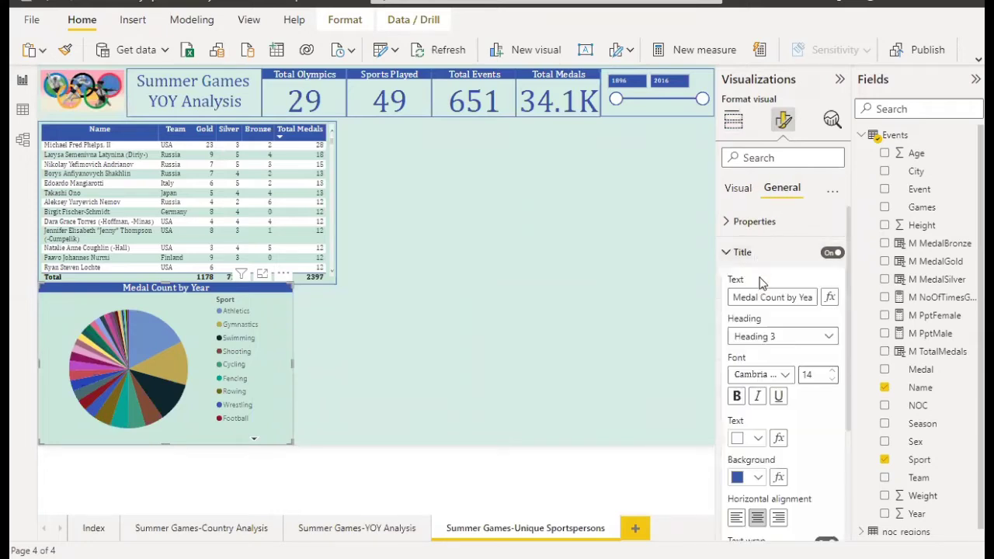
{"action": "double_click", "coordinate": [741, 297]}
{"action": "key", "text": "ctrl+a"}
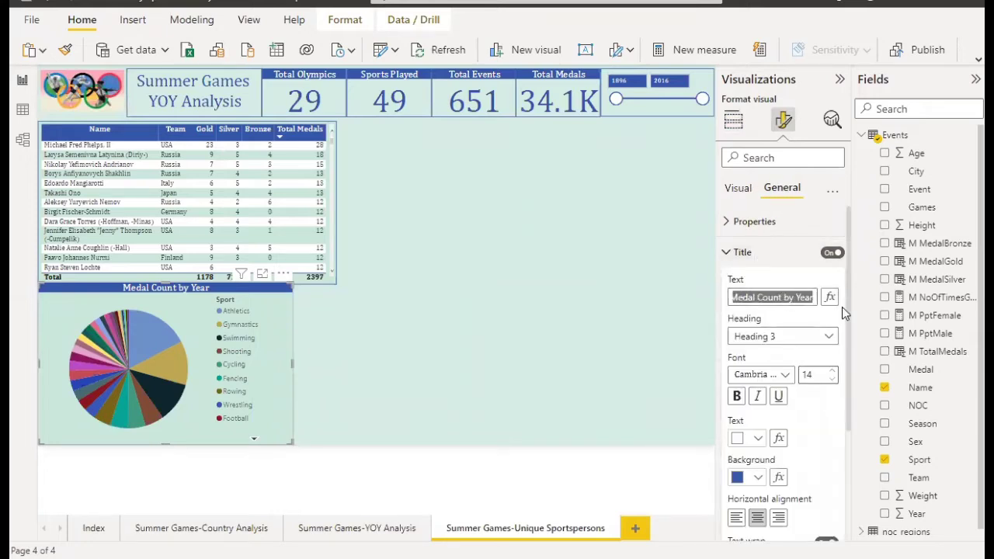
{"action": "key", "text": "BackSpace"}
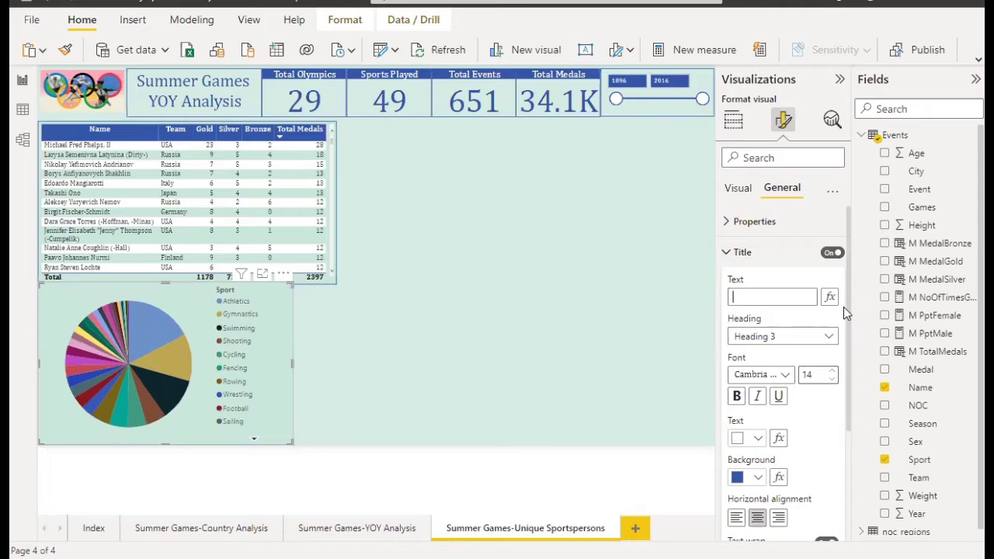
{"action": "type", "text": "No of"}
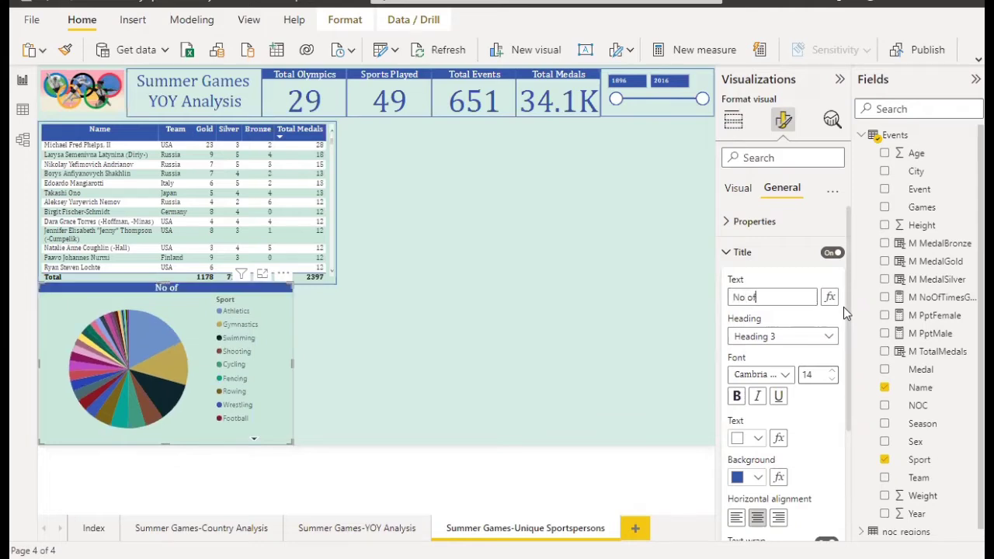
{"action": "type", "text": " Sportsperso"}
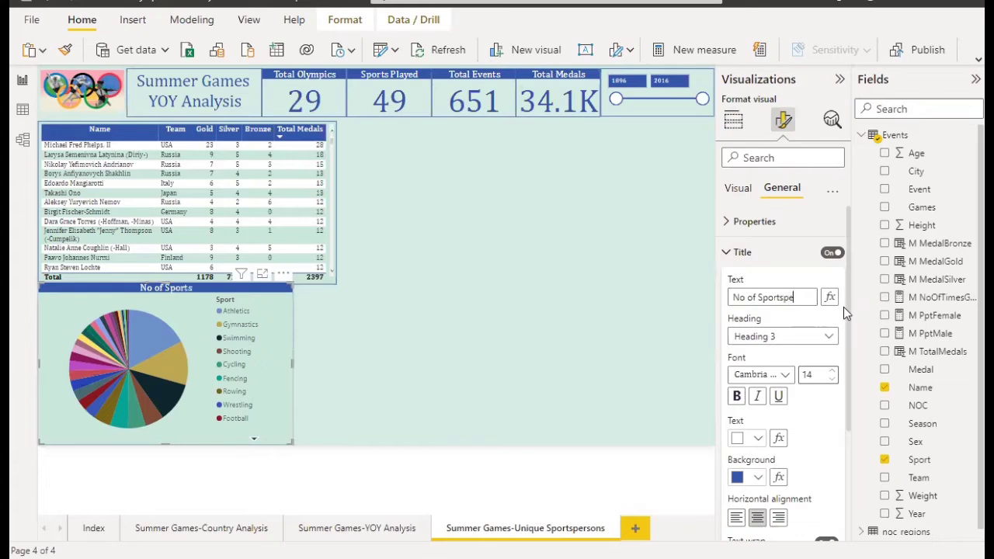
{"action": "type", "text": "ar"}
{"action": "type", "text": " Partica"}
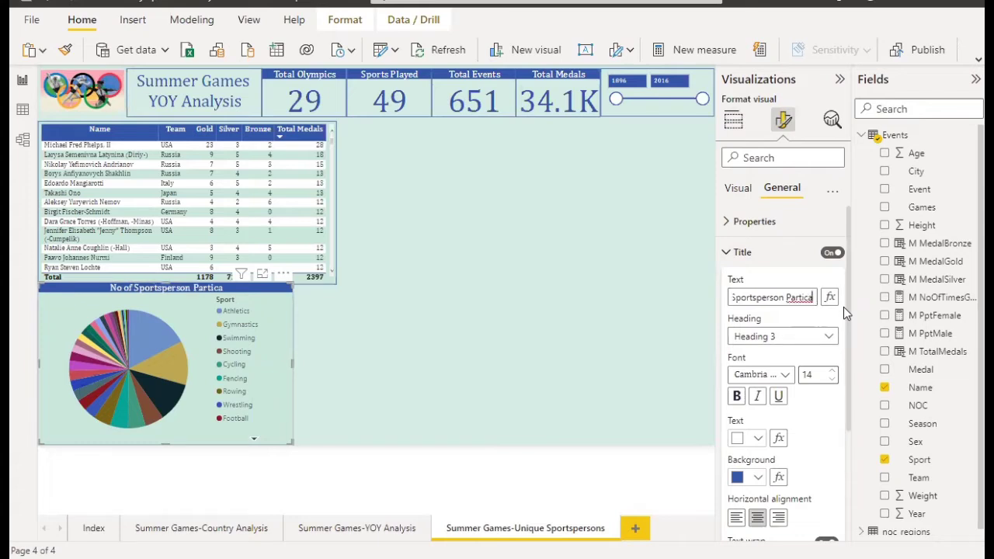
{"action": "type", "text": "pating"}
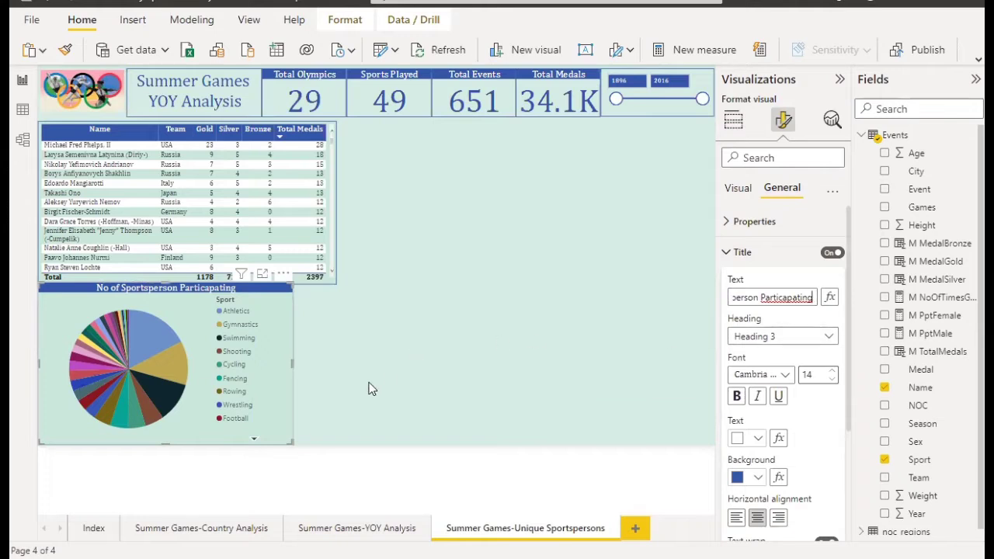
{"action": "left_click", "coordinate": [268, 398]}
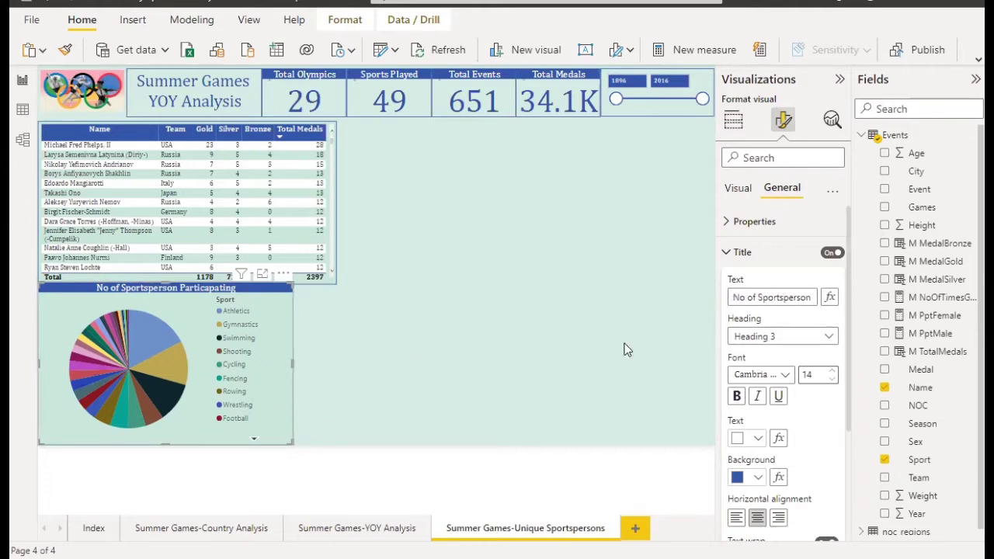
- Turn off the pie chart's legend and turn on its detail labels with All detail labels as label contents
{"action": "left_click", "coordinate": [734, 254]}
{"action": "left_click", "coordinate": [742, 285]}
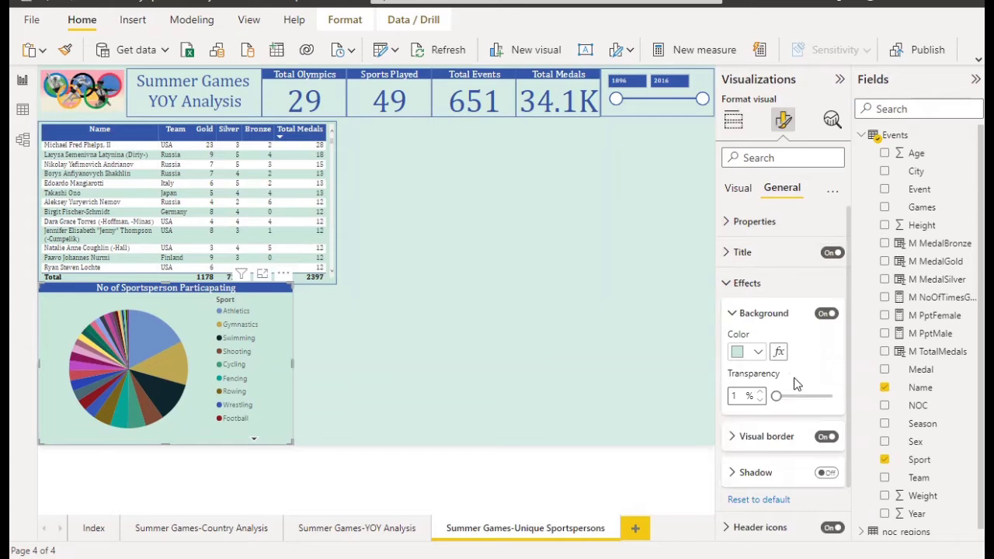
{"action": "scroll", "coordinate": [795, 382], "scroll_direction": "down", "scroll_amount": 2}
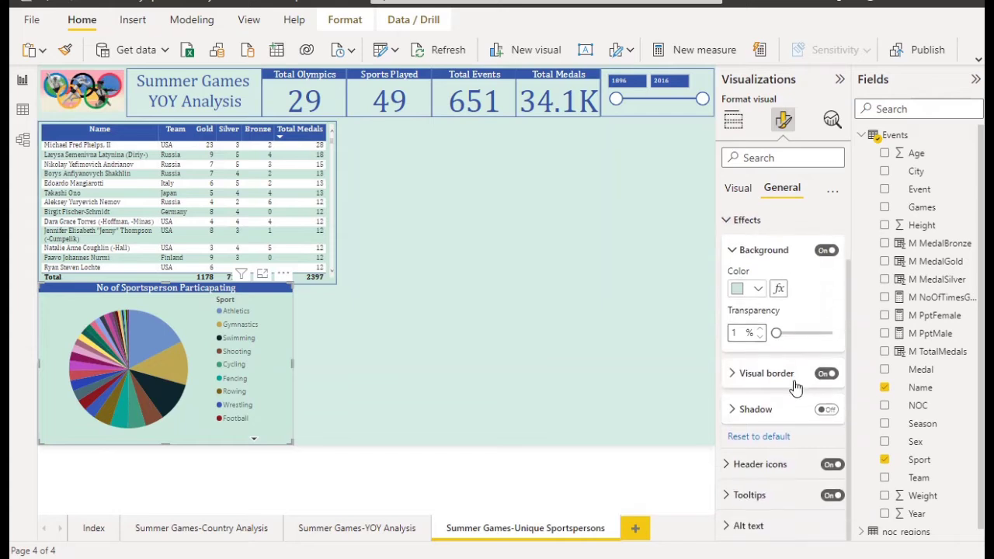
{"action": "left_click", "coordinate": [737, 191]}
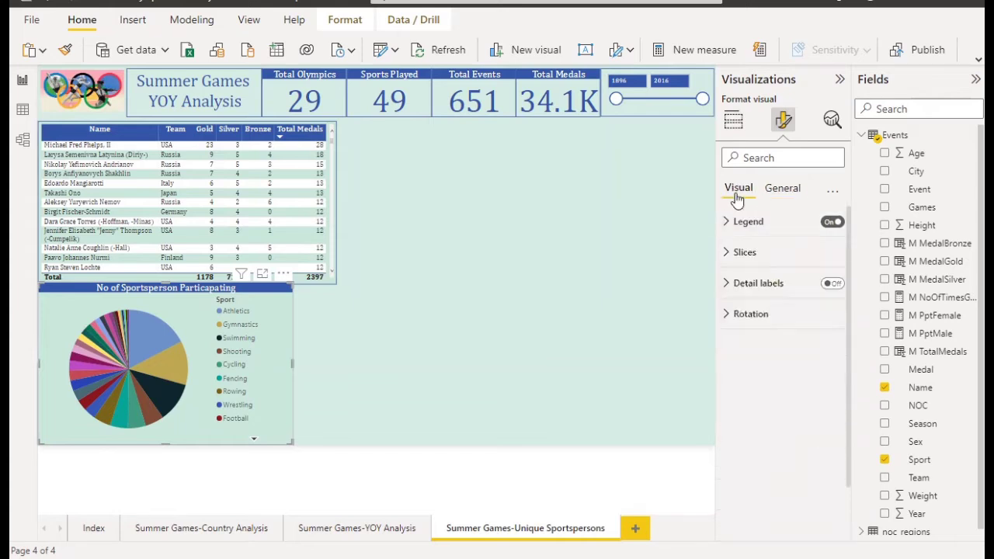
{"action": "left_click", "coordinate": [832, 223]}
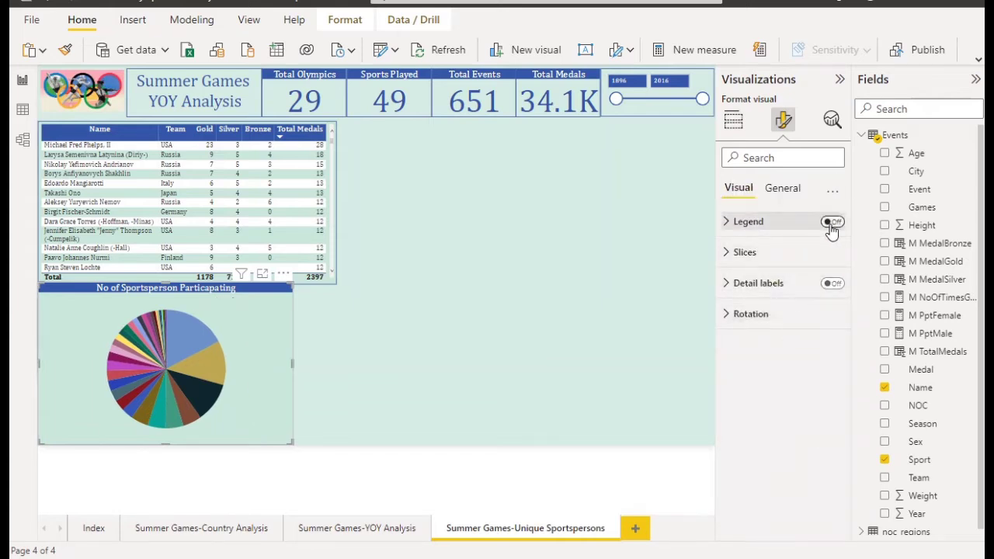
{"action": "left_click", "coordinate": [767, 284]}
{"action": "left_click", "coordinate": [831, 283]}
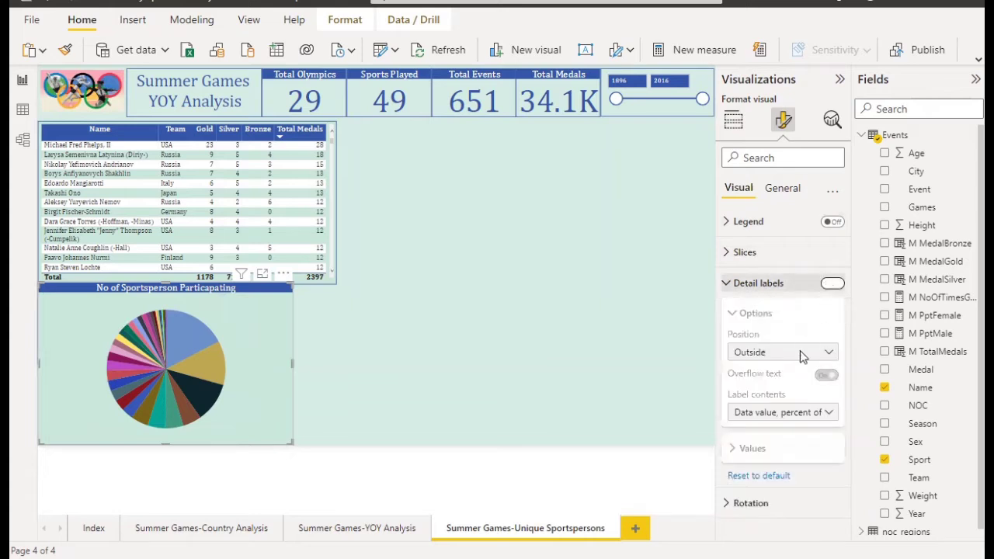
{"action": "left_click", "coordinate": [794, 413]}
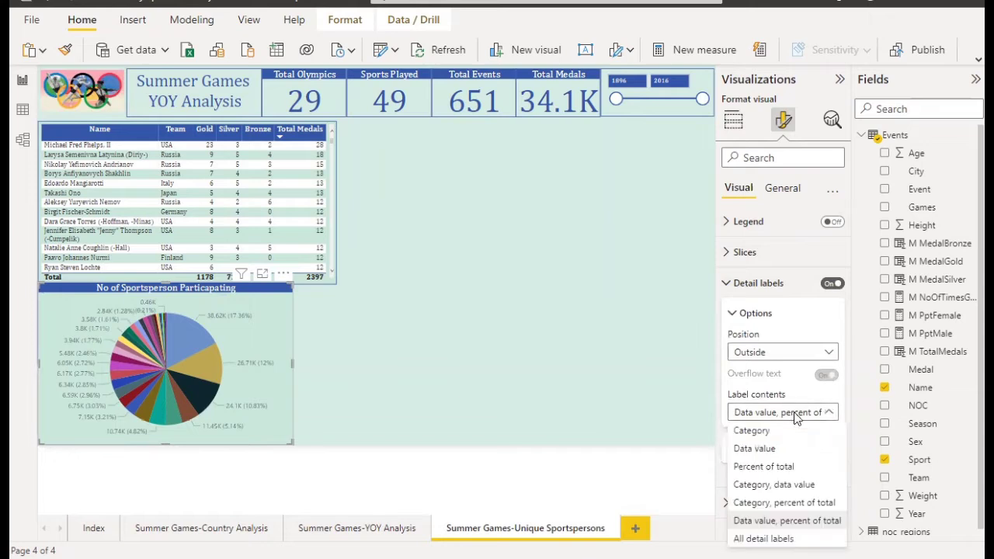
{"action": "left_click", "coordinate": [792, 537]}
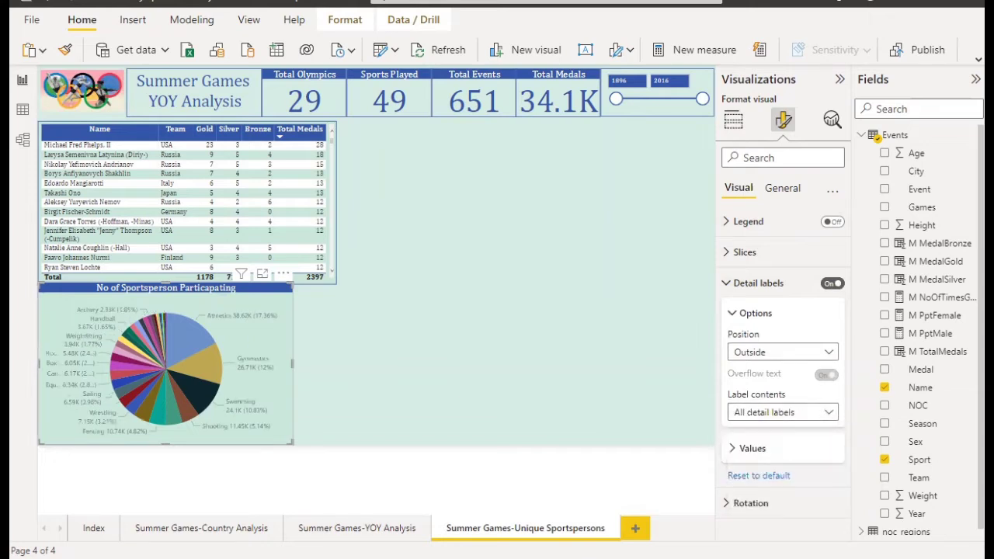
- Enlarge the pie chart in focus mode, set its detail label font to Cambria and return to the report page
{"action": "left_click", "coordinate": [263, 276]}
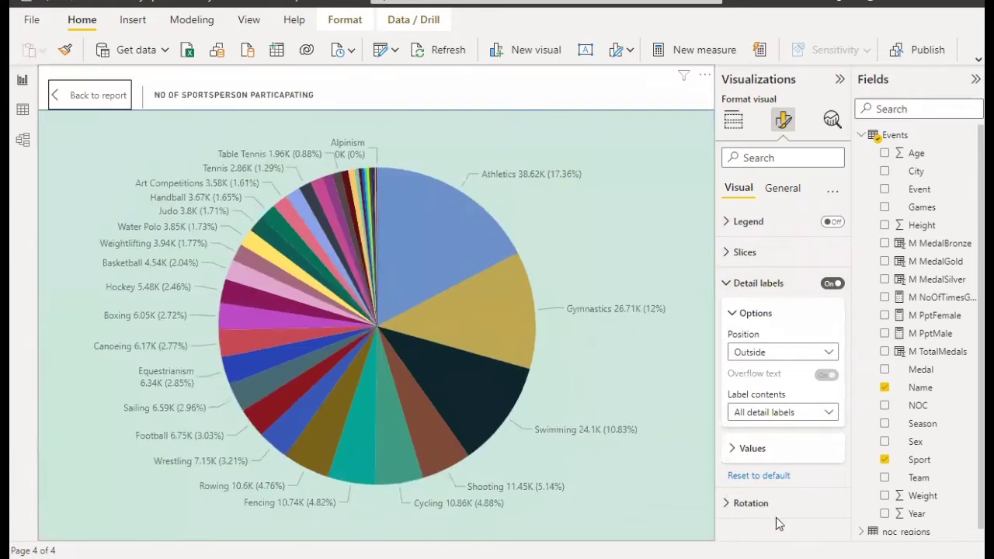
{"action": "left_click", "coordinate": [767, 451]}
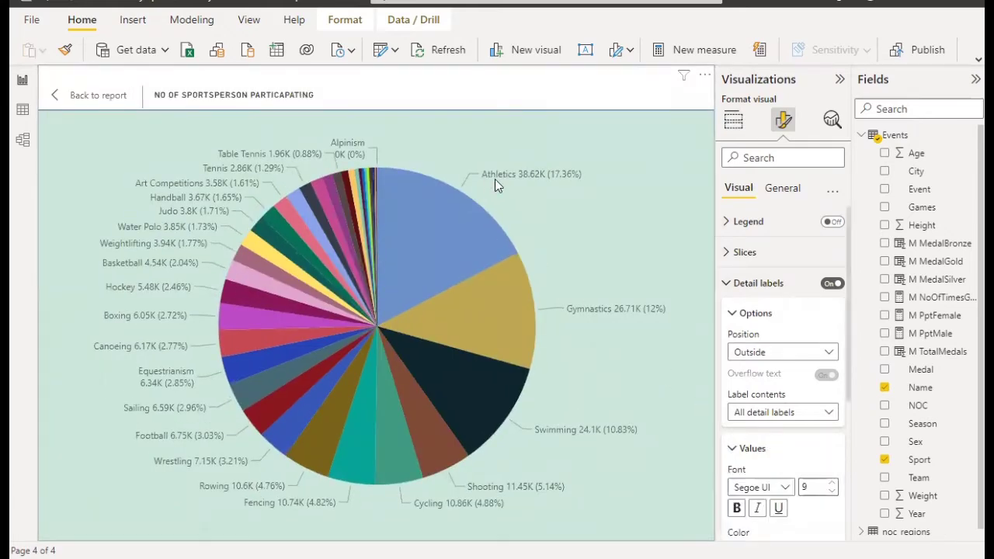
{"action": "mouse_move", "coordinate": [554, 183]}
{"action": "left_click", "coordinate": [119, 99]}
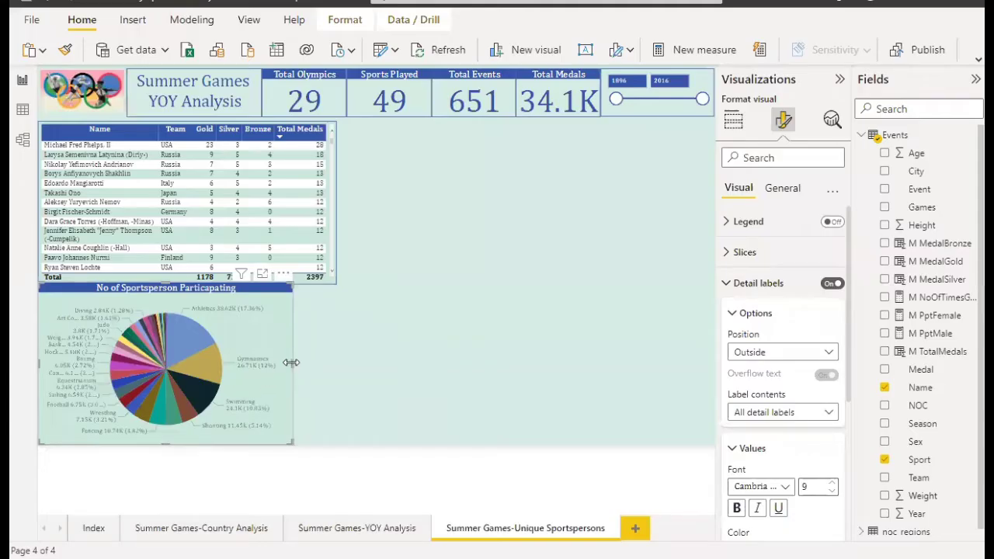
- Widen the pie chart to match the table's width and lower its upper edge to leave a small gap below the table
{"action": "left_click_drag", "start_coordinate": [291, 362], "coordinate": [335, 366]}
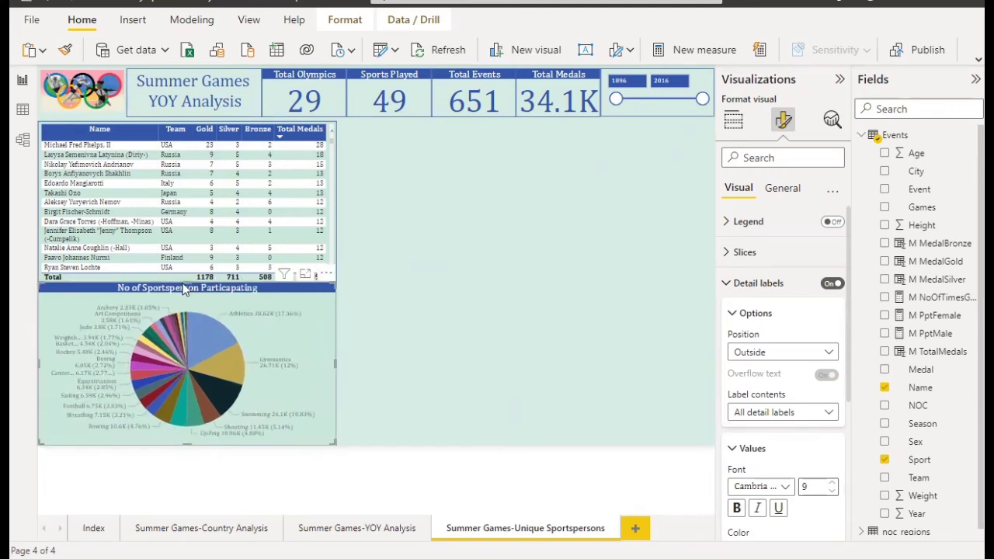
{"action": "left_click_drag", "start_coordinate": [187, 285], "coordinate": [181, 293]}
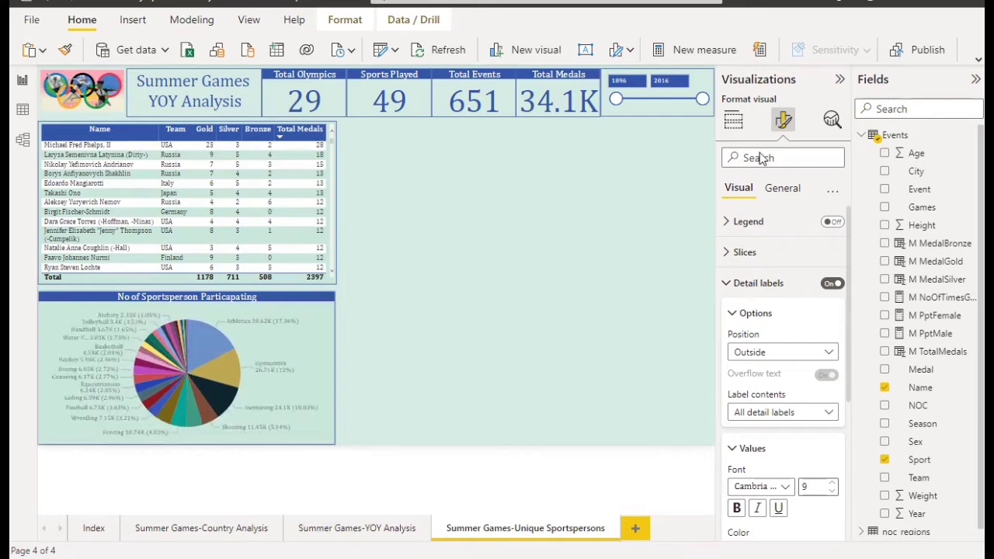
- Move the pie chart up against the table by setting its vertical position to 418
{"action": "left_click", "coordinate": [781, 190]}
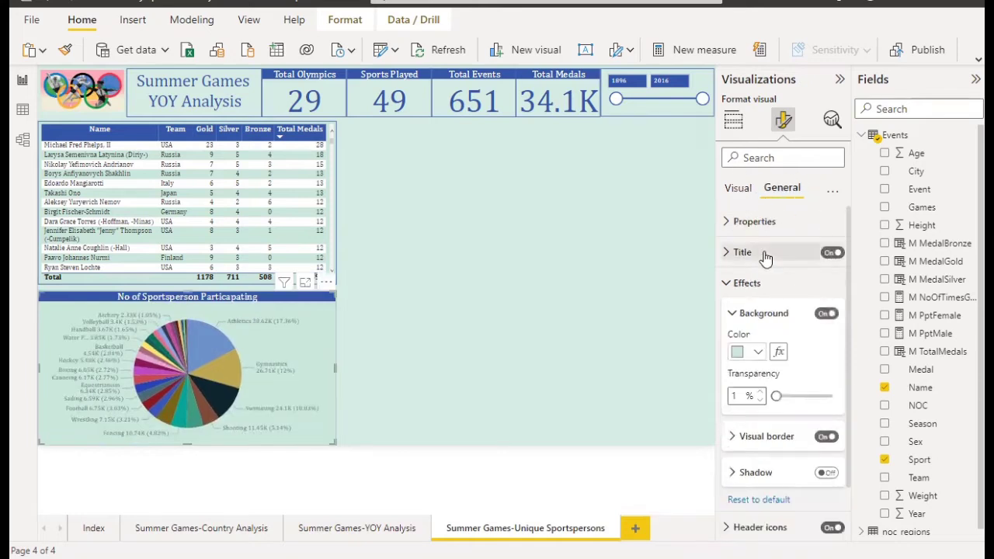
{"action": "left_click", "coordinate": [765, 223]}
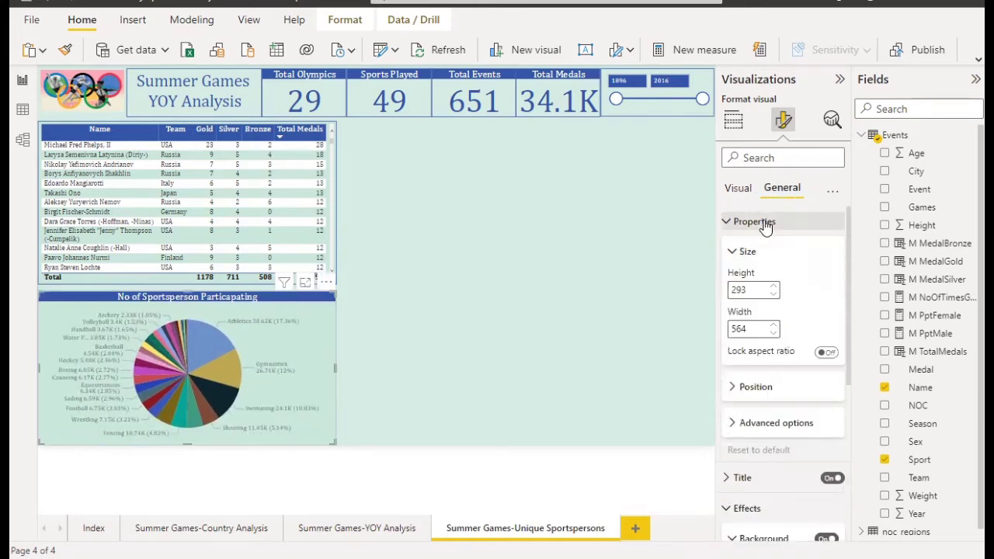
{"action": "left_click", "coordinate": [762, 389]}
{"action": "scroll", "coordinate": [769, 419], "scroll_direction": "down", "scroll_amount": 1}
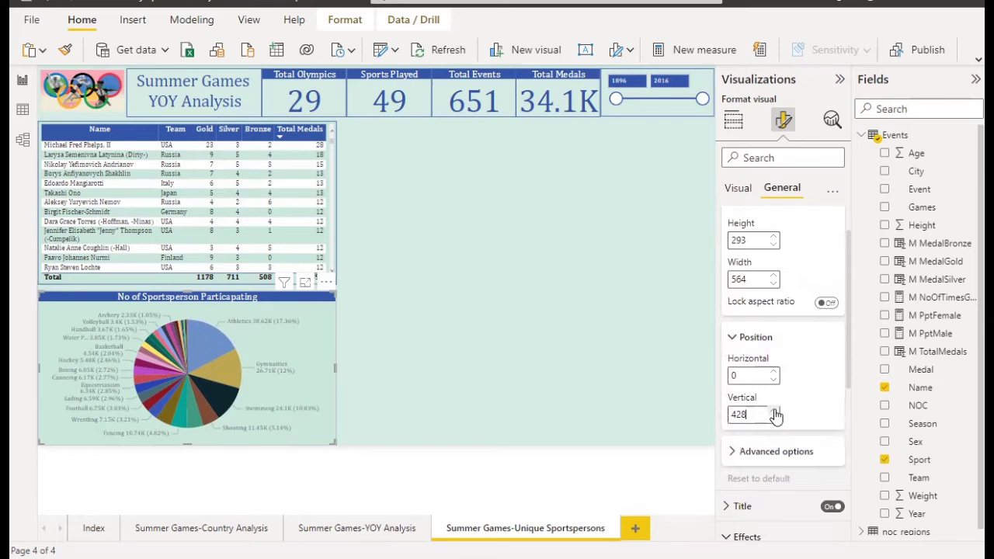
{"action": "left_click", "coordinate": [774, 420]}
{"action": "left_click", "coordinate": [775, 421]}
{"action": "left_click", "coordinate": [774, 420]}
{"action": "left_click", "coordinate": [774, 420]}
{"action": "left_click", "coordinate": [775, 420]}
{"action": "left_click", "coordinate": [774, 420]}
{"action": "left_click", "coordinate": [775, 420]}
{"action": "left_click", "coordinate": [775, 420]}
{"action": "left_click", "coordinate": [774, 420]}
{"action": "left_click", "coordinate": [774, 421]}
{"action": "left_click", "coordinate": [775, 420]}
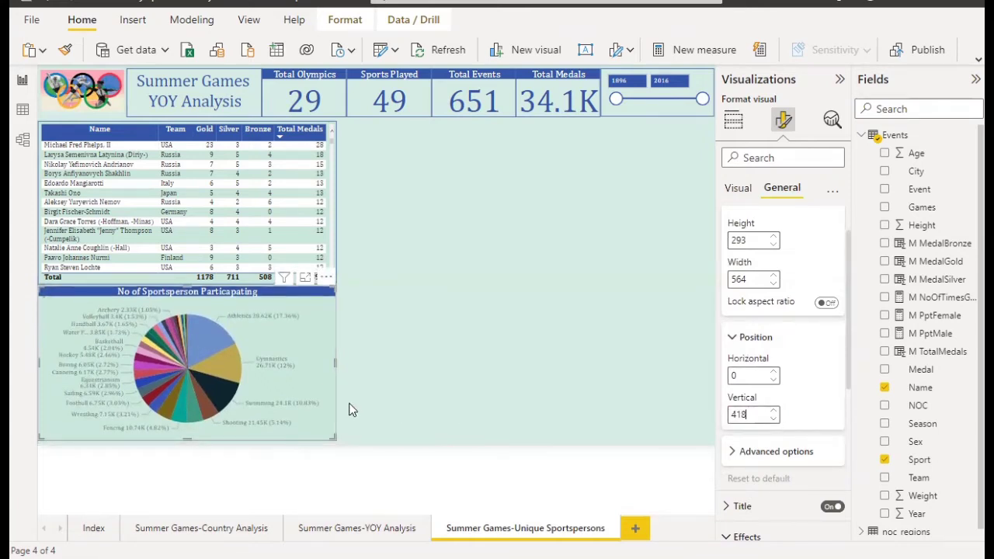
- Extend the pie chart's lower edge down to the bottom of the report page
{"action": "left_click", "coordinate": [210, 445]}
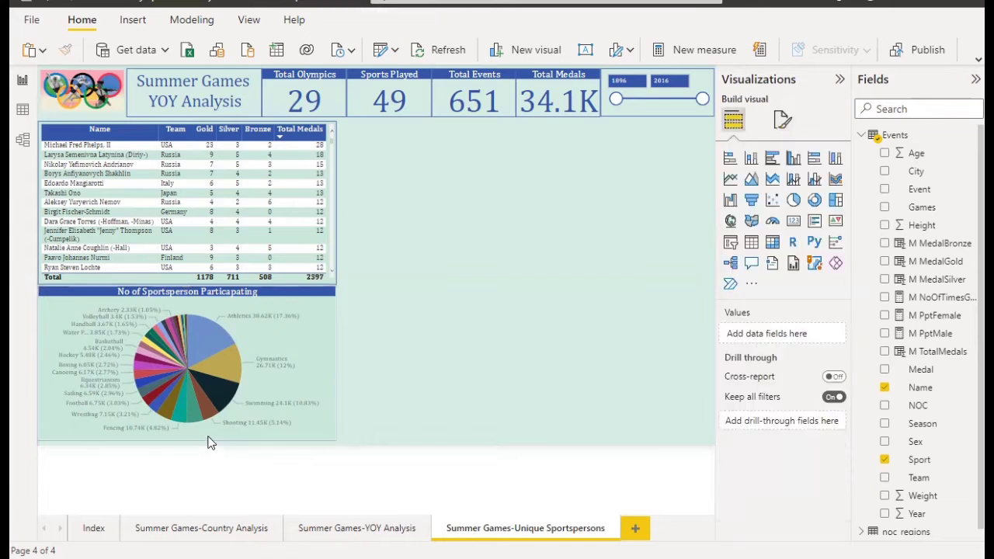
{"action": "left_click", "coordinate": [184, 440]}
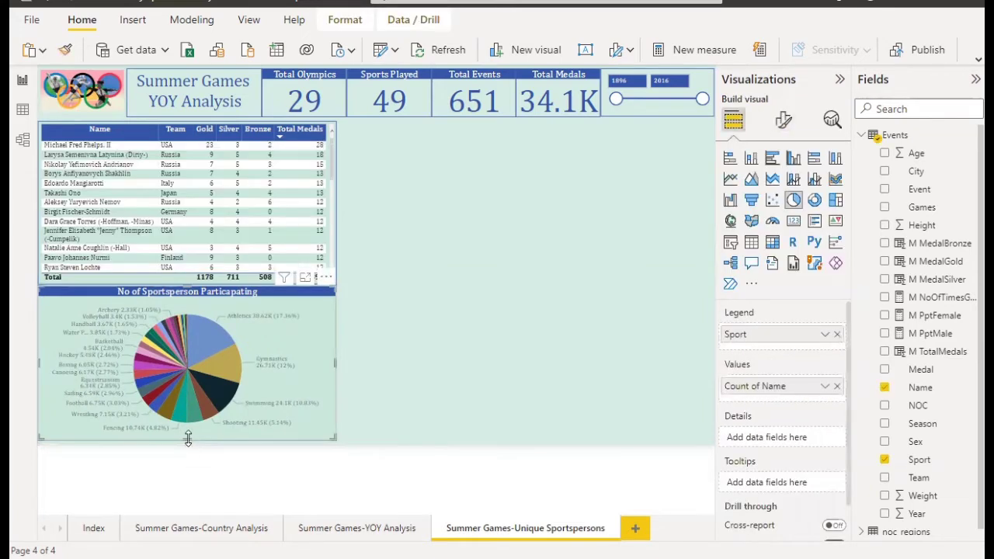
{"action": "left_click_drag", "start_coordinate": [187, 447], "coordinate": [197, 444]}
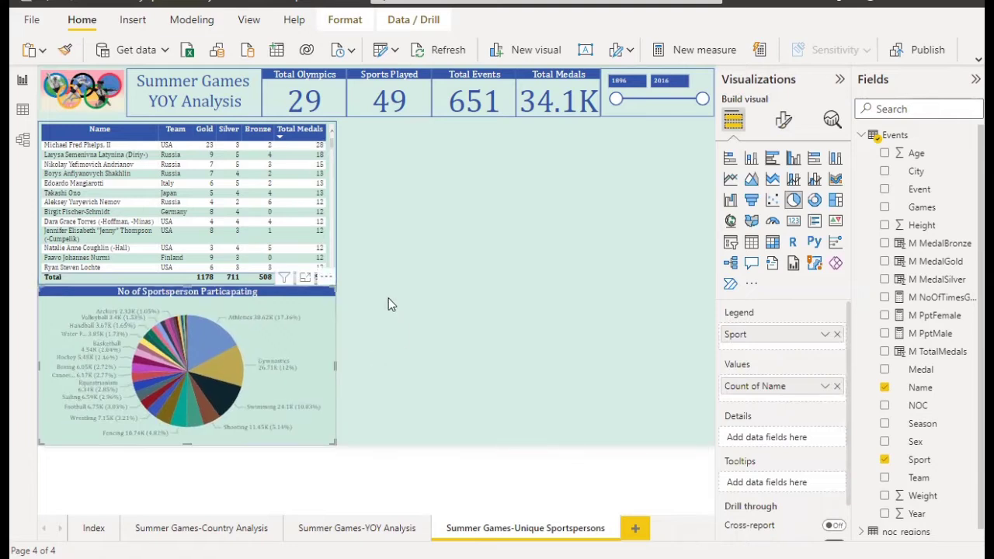
- Title the medals table "All Time Highest Medals Winns", correcting the misspelled words with the spelling suggestions
{"action": "left_click", "coordinate": [119, 278]}
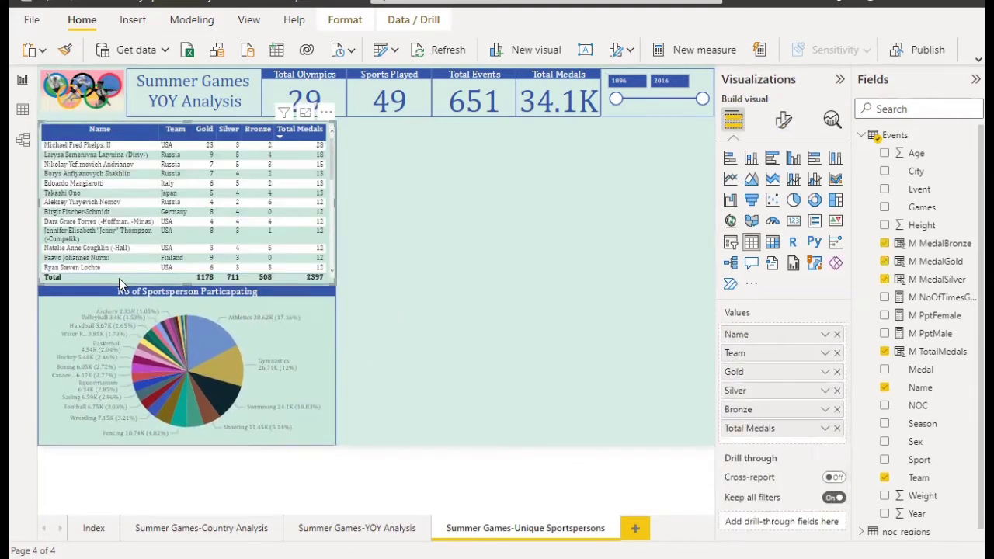
{"action": "left_click", "coordinate": [784, 120]}
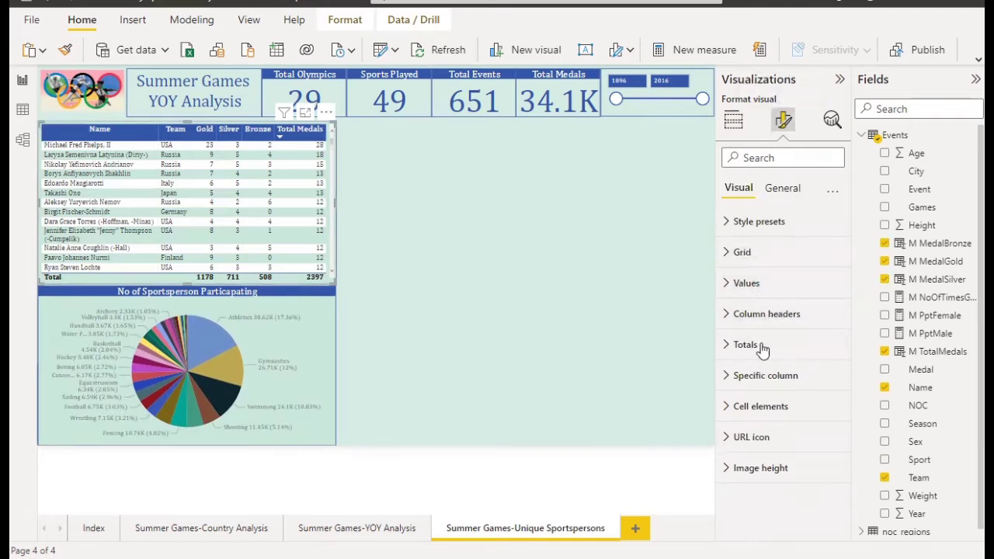
{"action": "left_click", "coordinate": [782, 190]}
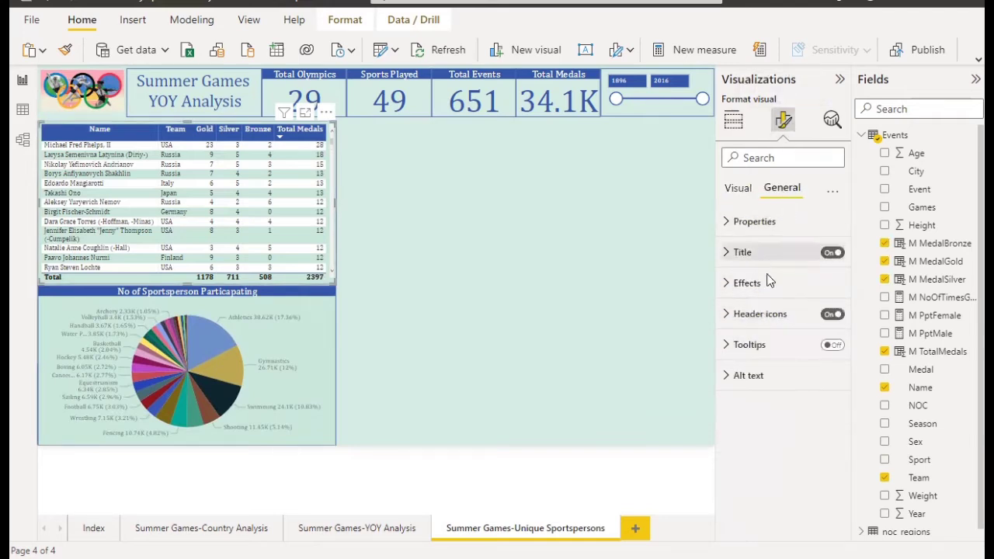
{"action": "left_click", "coordinate": [746, 252]}
{"action": "left_click", "coordinate": [746, 295]}
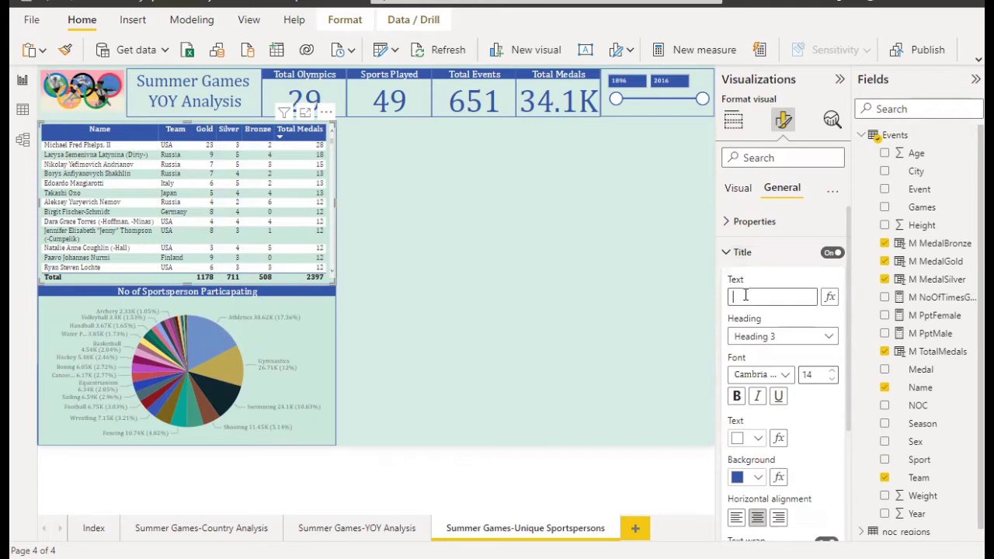
{"action": "type", "text": "All Time Highest"}
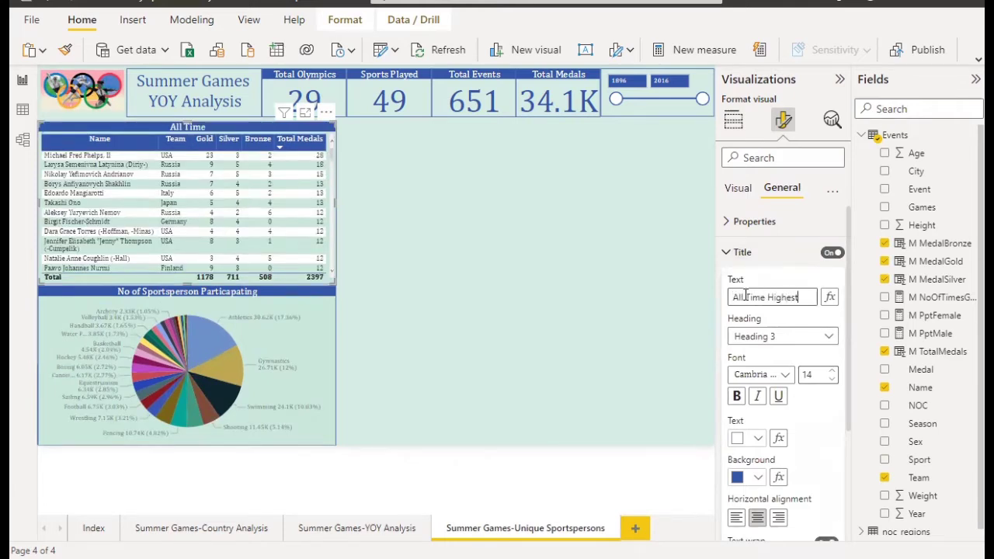
{"action": "type", "text": " Medals winne"}
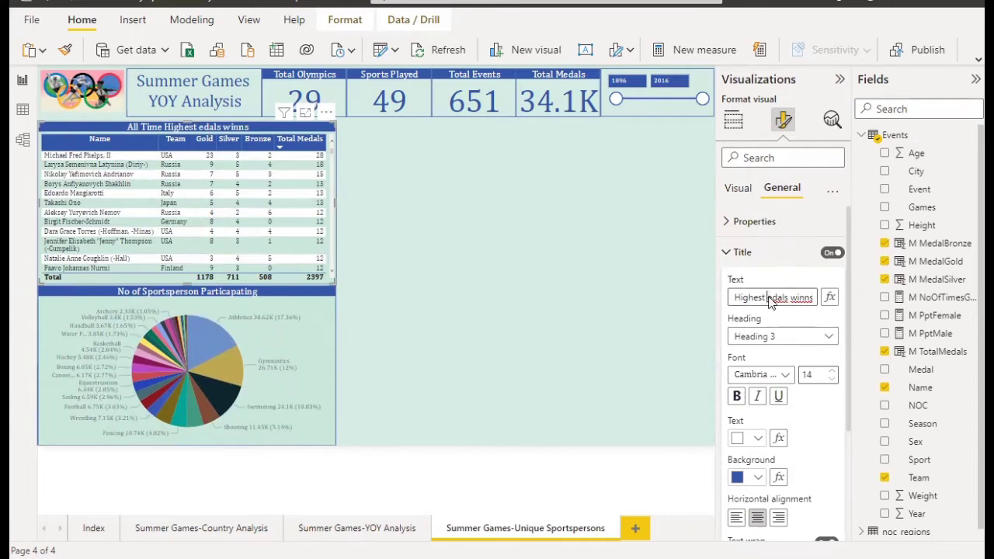
{"action": "right_click", "coordinate": [767, 297]}
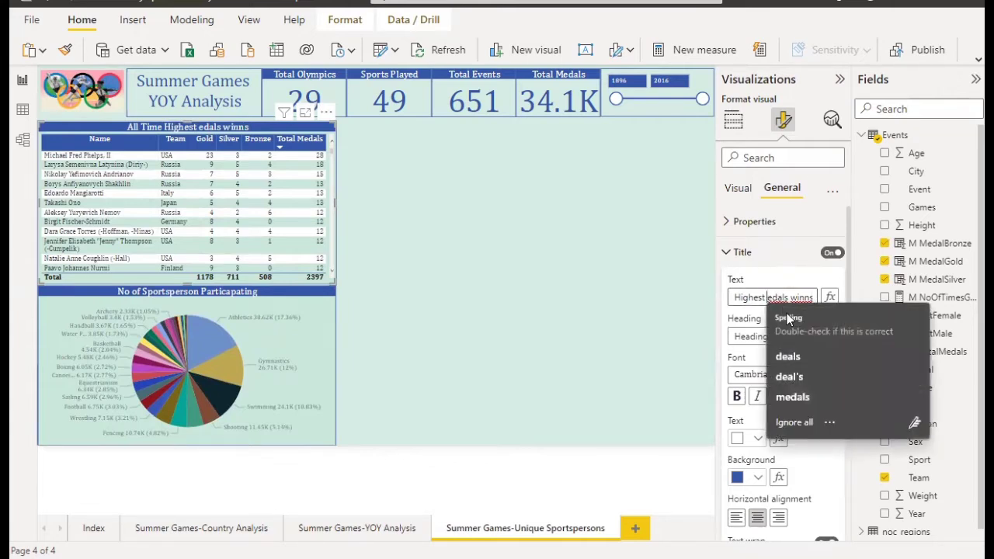
{"action": "left_click", "coordinate": [793, 397]}
{"action": "right_click", "coordinate": [807, 297]}
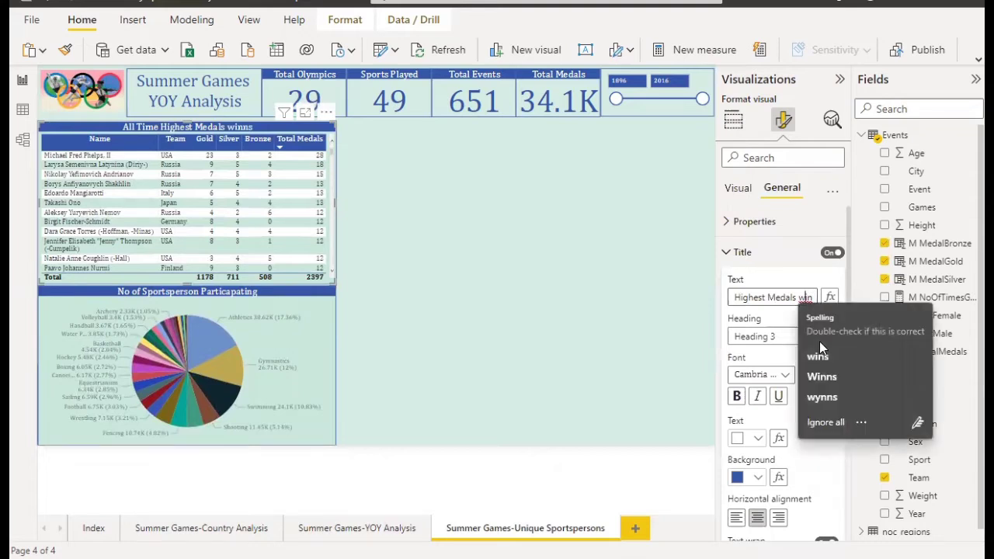
{"action": "left_click", "coordinate": [822, 376]}
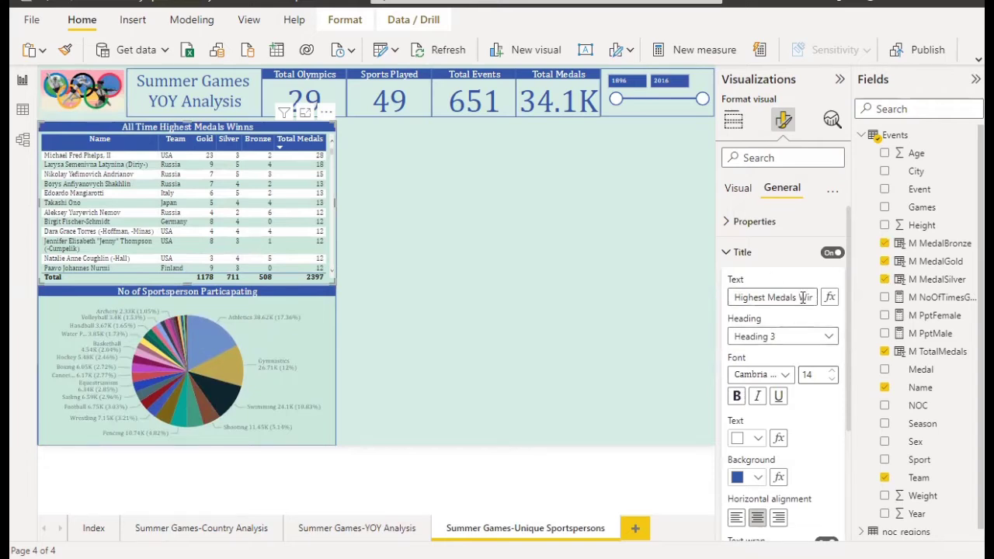
- Replace the last word of the table's title so it reads "All Time Highest Medals Winners"
{"action": "key", "text": "BackSpace"}
{"action": "type", "text": "W"}
{"action": "key", "text": "BackSpace"}
{"action": "key", "text": "BackSpace"}
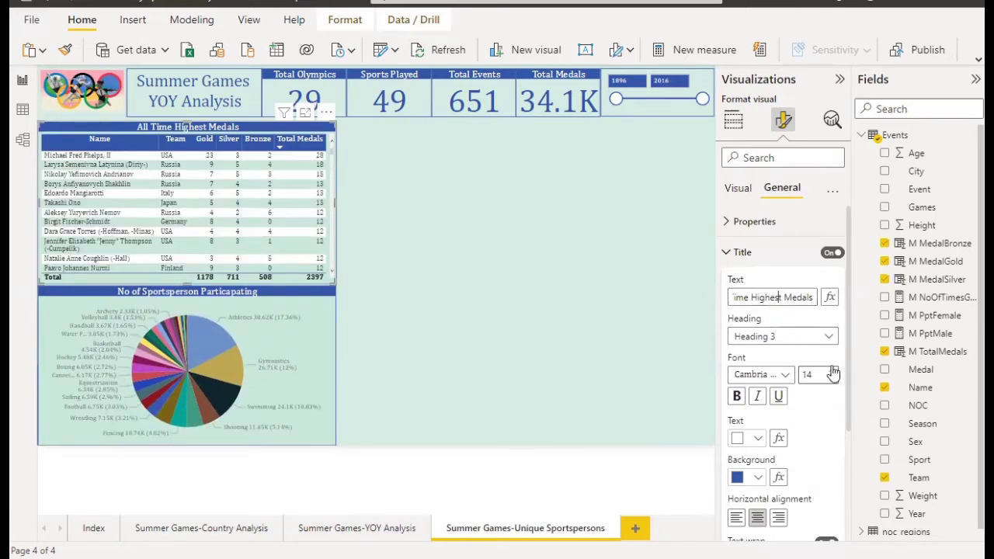
{"action": "key", "text": "End"}
{"action": "type", "text": "ners"}
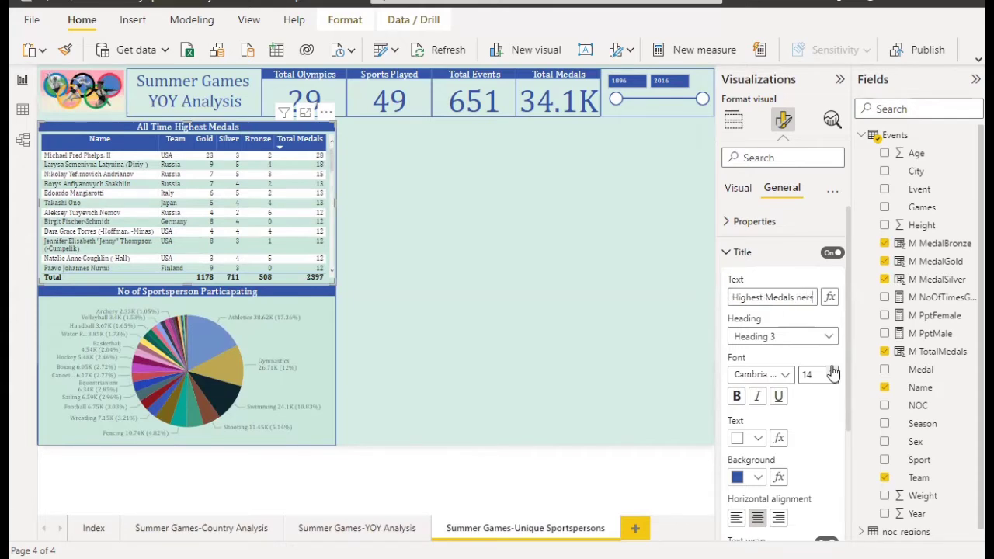
{"action": "key", "text": "BackSpace"}
{"action": "key", "text": "BackSpace"}
{"action": "key", "text": "BackSpace"}
{"action": "key", "text": "BackSpace"}
{"action": "key", "text": "BackSpace"}
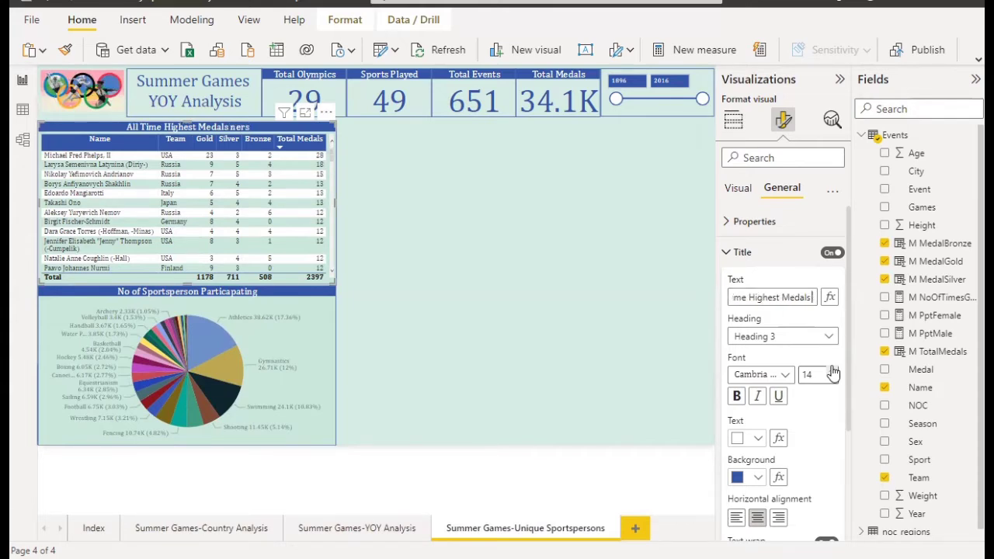
{"action": "type", "text": "n"}
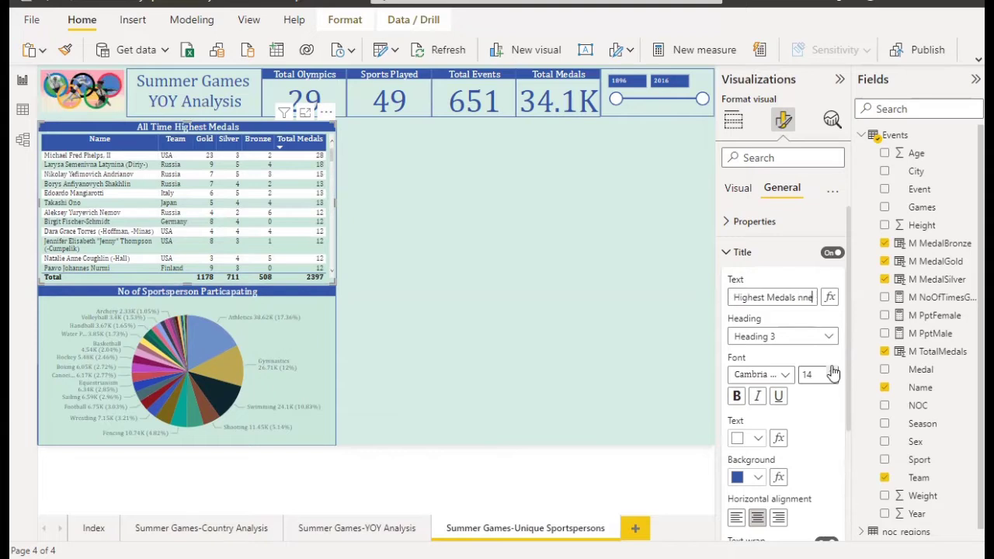
{"action": "key", "text": "BackSpace"}
{"action": "type", "text": "W"}
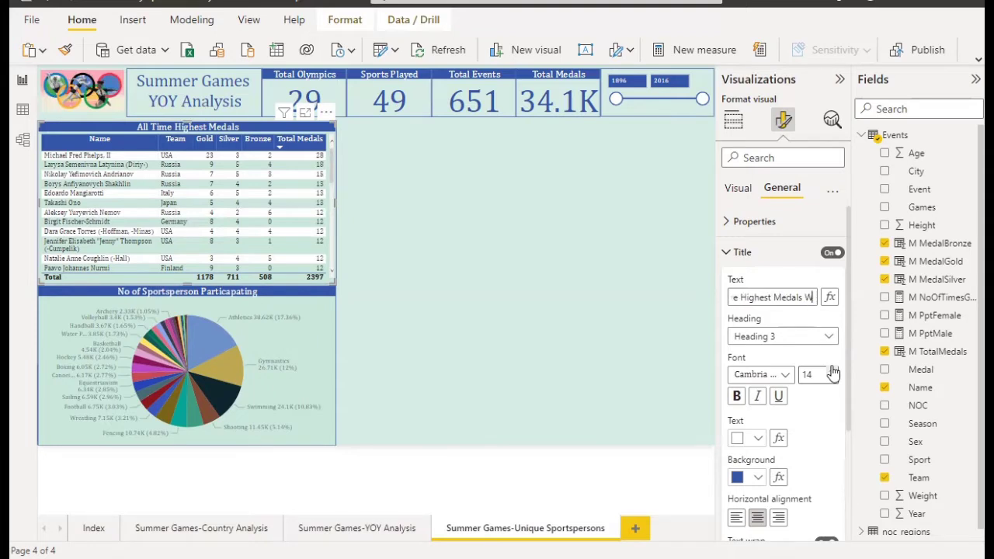
{"action": "type", "text": "i"}
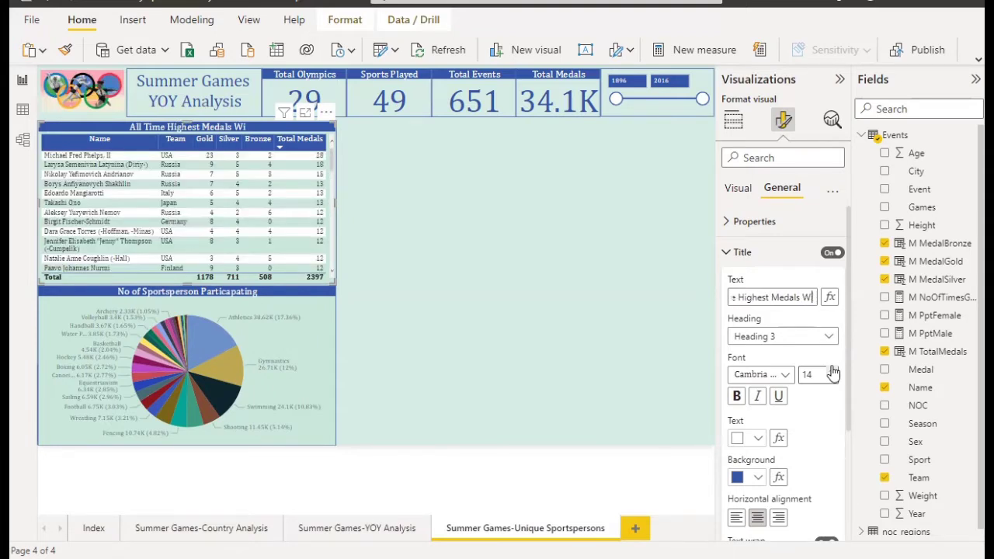
{"action": "type", "text": "nners"}
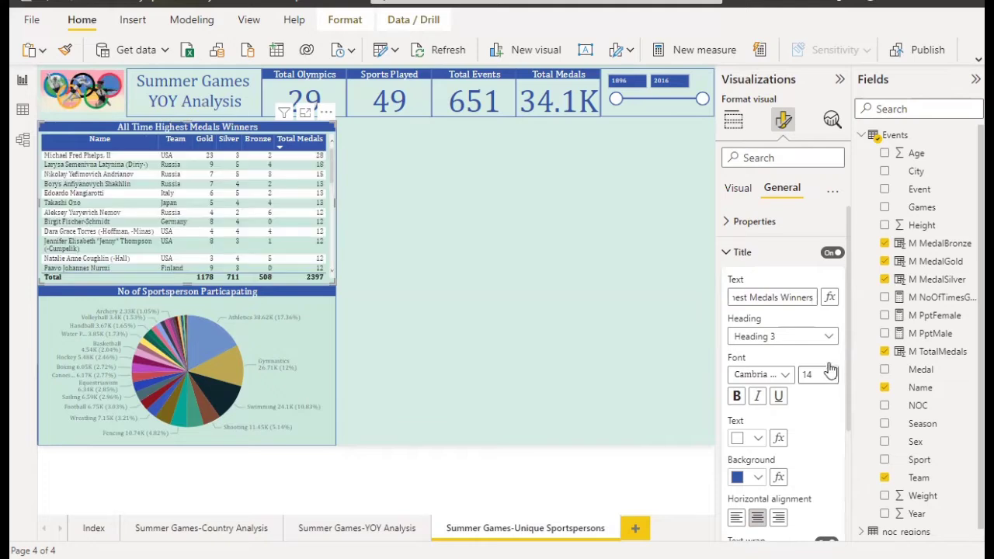
{"action": "left_click", "coordinate": [511, 284]}
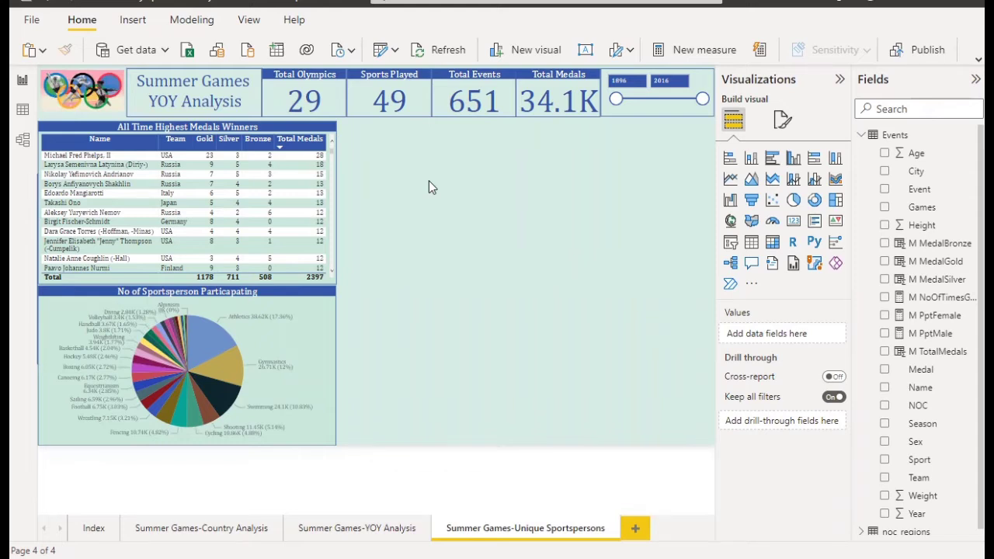
- Duplicate the medals table, place the copy directly beside the original and narrow it to a little over half its width
{"action": "left_click", "coordinate": [332, 281]}
{"action": "left_click_drag", "start_coordinate": [332, 281], "coordinate": [331, 286]}
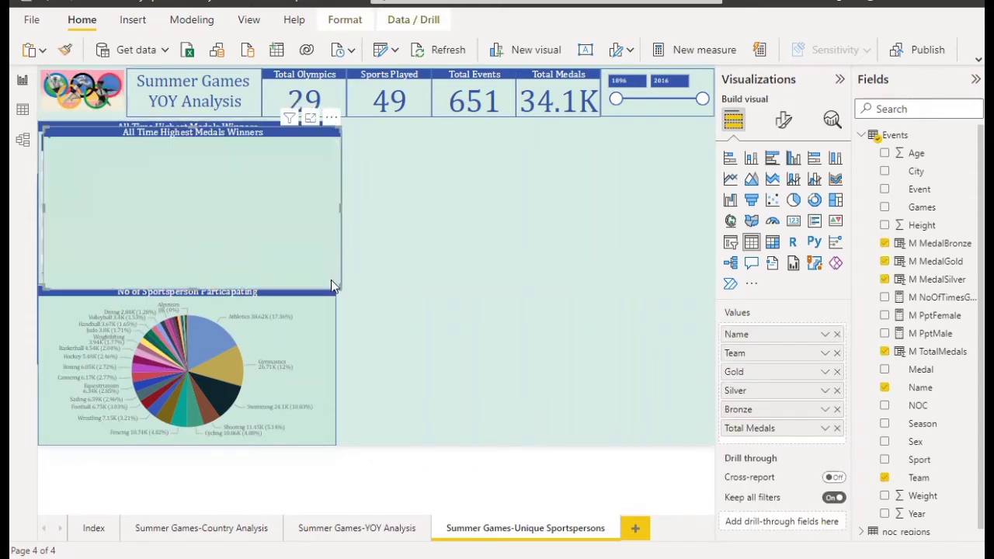
{"action": "left_click_drag", "start_coordinate": [259, 143], "coordinate": [548, 132]}
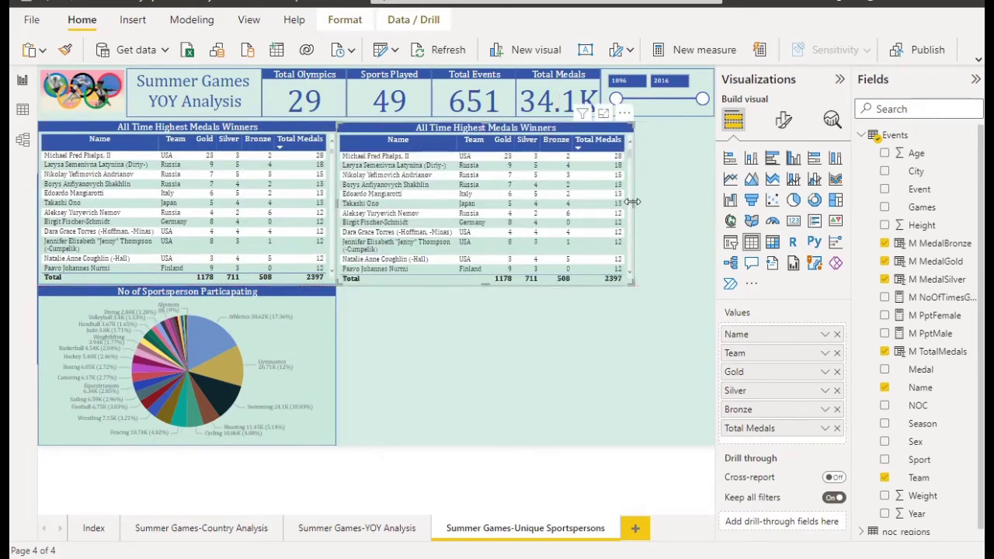
{"action": "left_click_drag", "start_coordinate": [636, 202], "coordinate": [507, 202]}
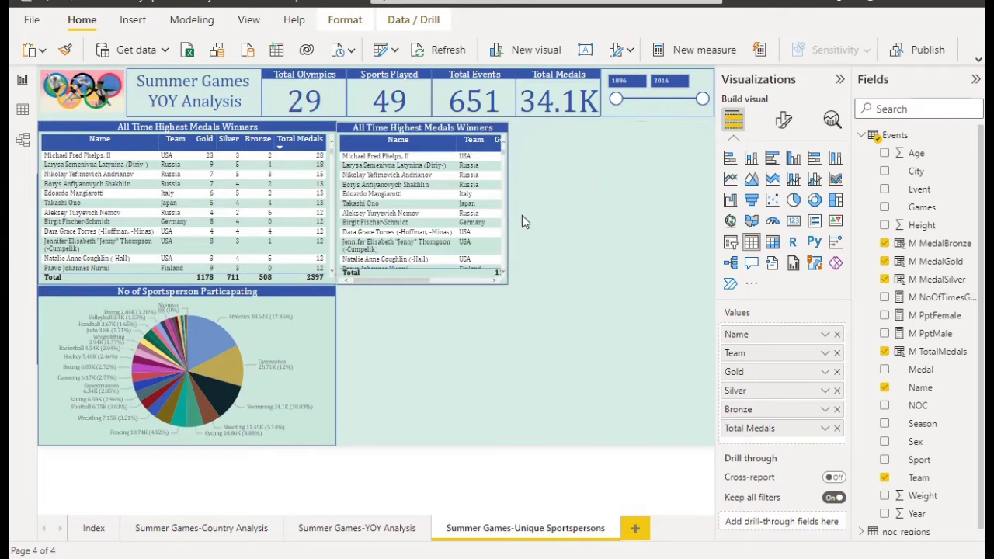
- Convert the copied table to a clustered bar chart with Name as axis, removing Gold and Team and adding Year as values
{"action": "left_click", "coordinate": [771, 160]}
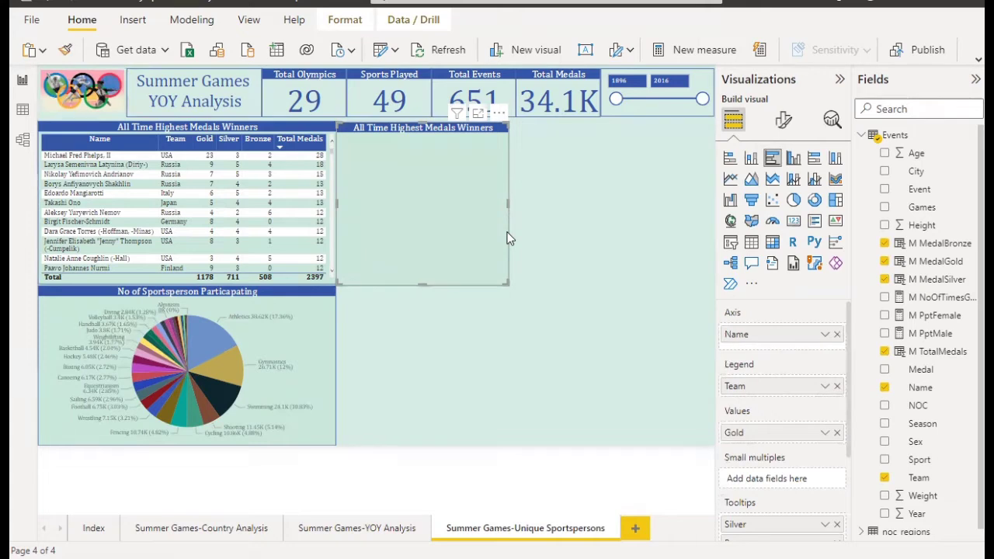
{"action": "left_click", "coordinate": [837, 432]}
{"action": "left_click", "coordinate": [837, 386]}
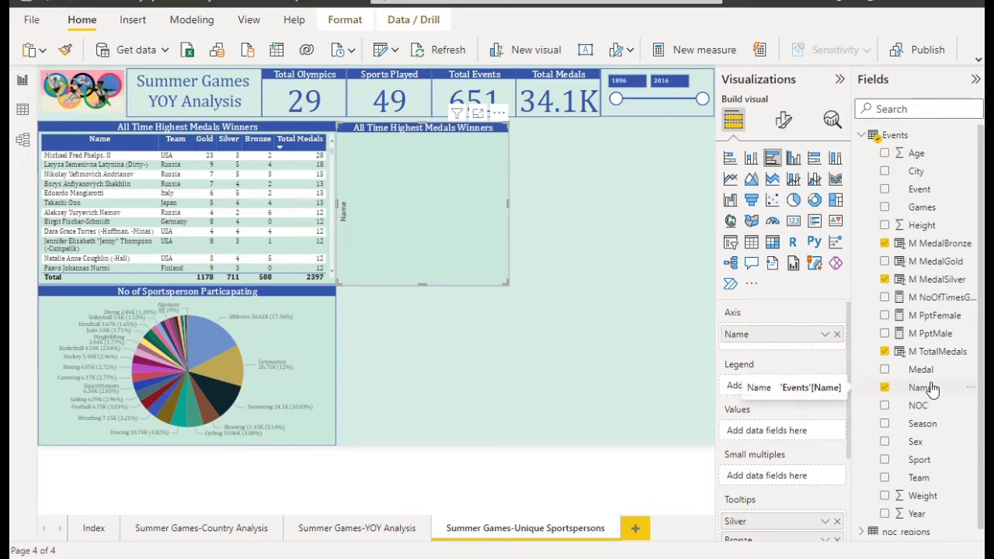
{"action": "left_click_drag", "start_coordinate": [900, 514], "coordinate": [803, 435]}
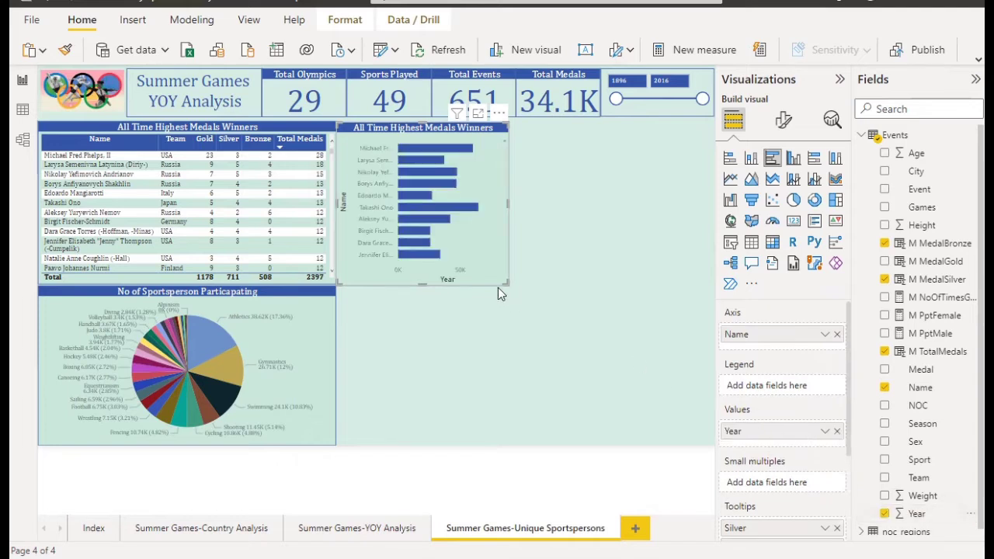
- Sort the bar chart's axis by Year in focus mode and return to the report page
{"action": "left_click", "coordinate": [481, 115]}
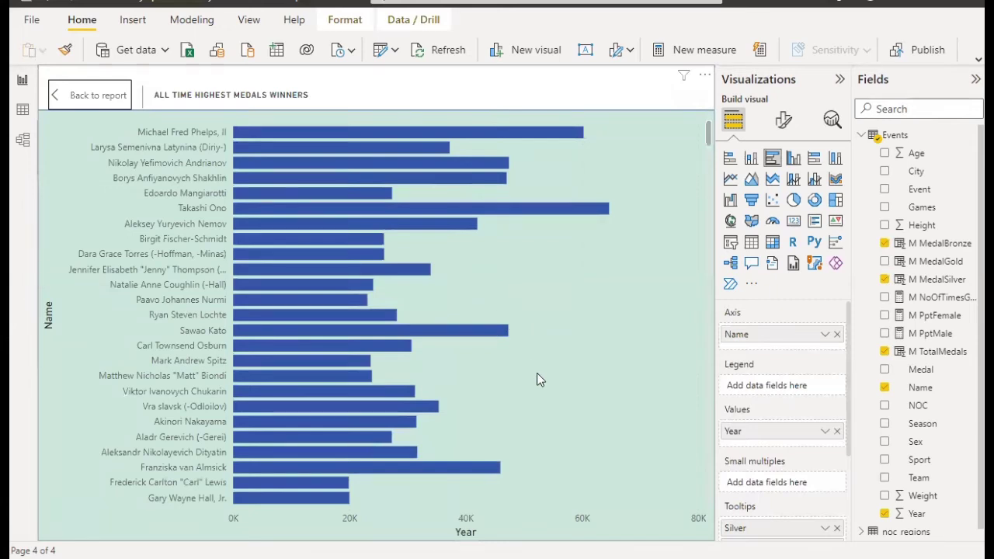
{"action": "left_click", "coordinate": [704, 74]}
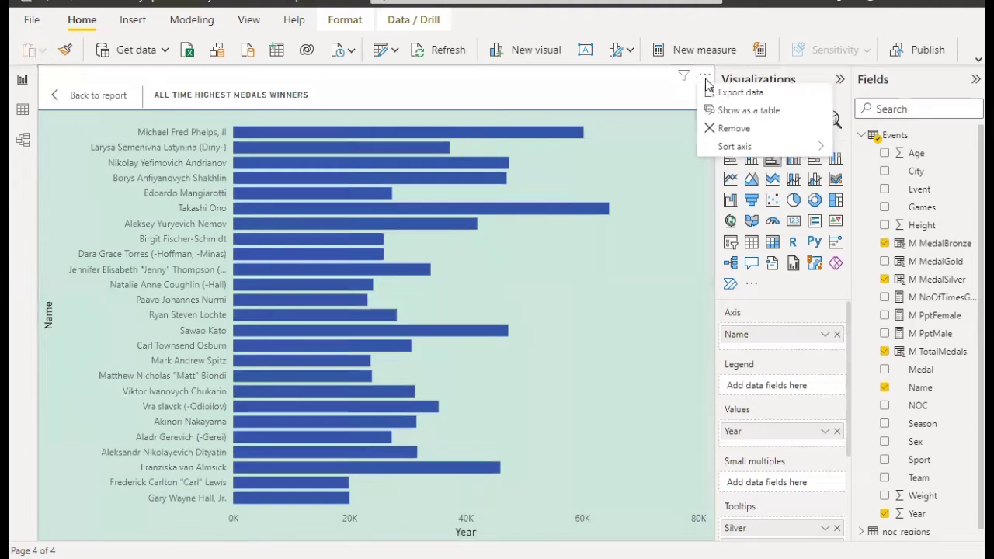
{"action": "mouse_move", "coordinate": [730, 146]}
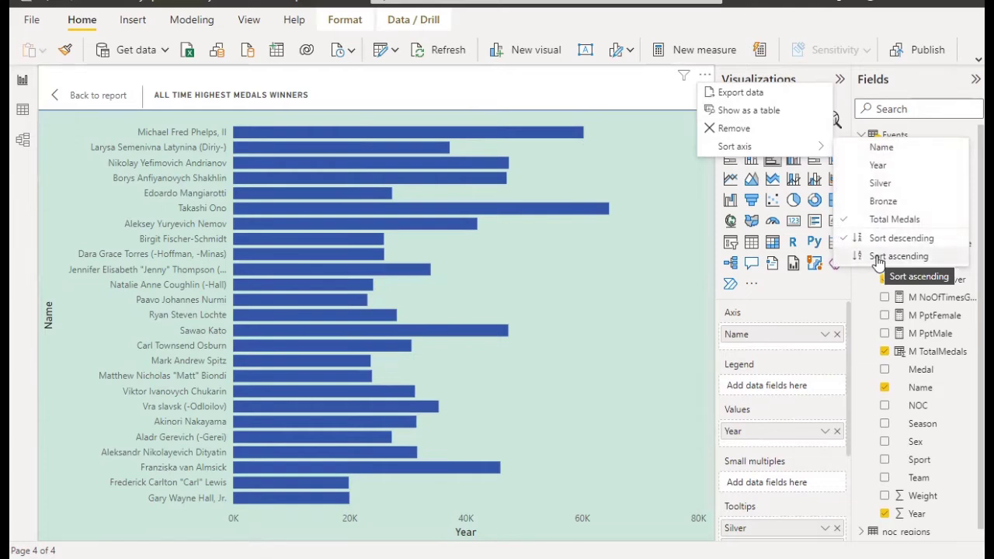
{"action": "left_click", "coordinate": [875, 168]}
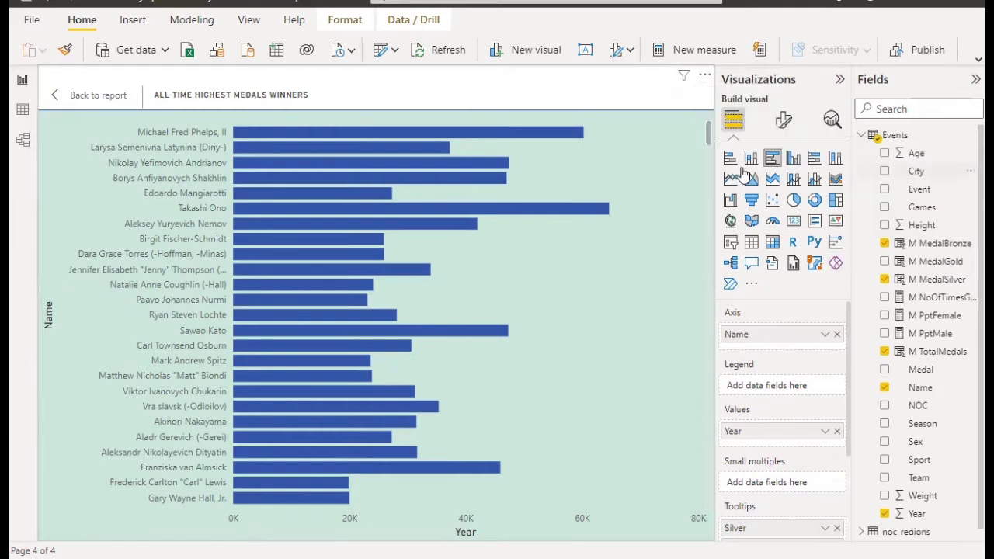
{"action": "left_click", "coordinate": [705, 75]}
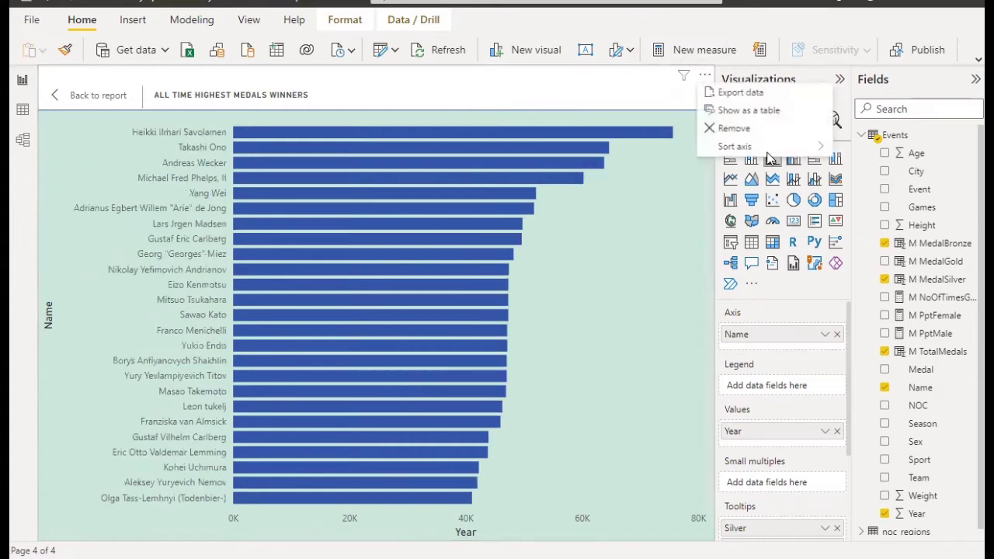
{"action": "left_click", "coordinate": [651, 272]}
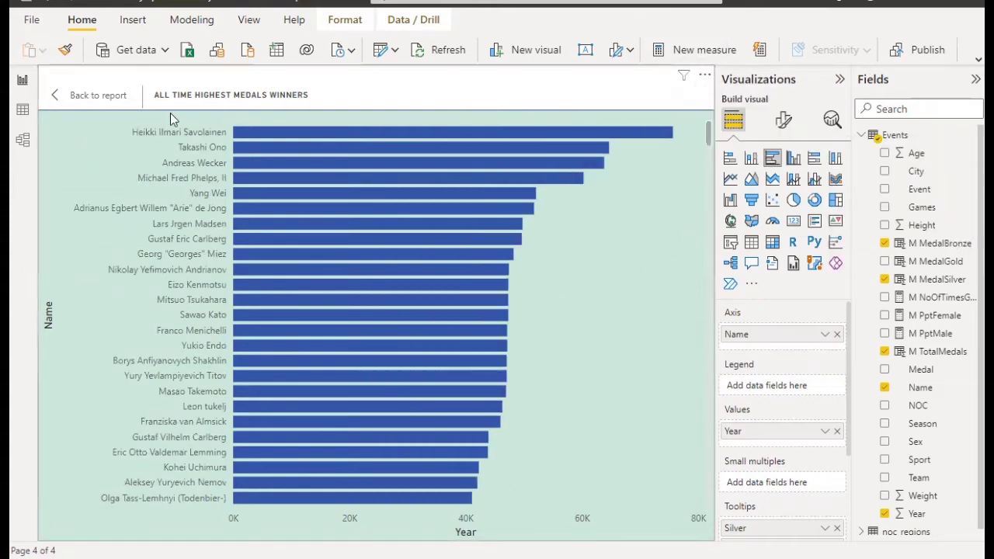
{"action": "left_click", "coordinate": [80, 95]}
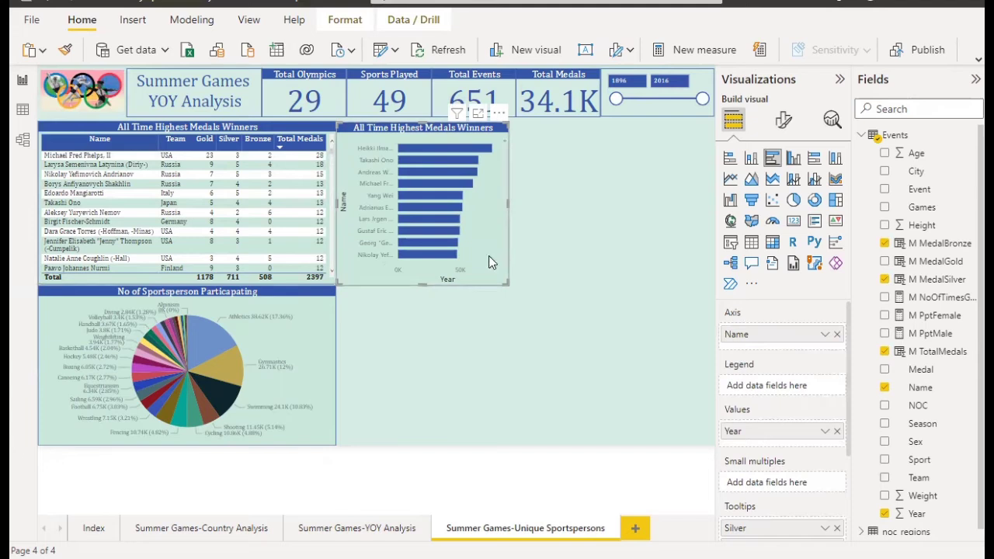
- Turn on data labels for the bar chart
{"action": "left_click", "coordinate": [784, 120]}
{"action": "left_click", "coordinate": [785, 190]}
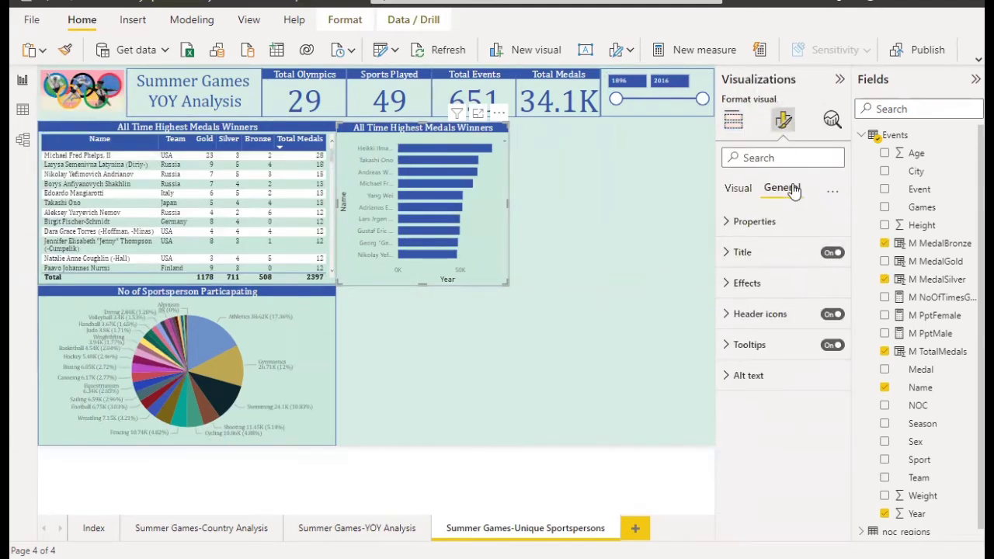
{"action": "left_click", "coordinate": [750, 284]}
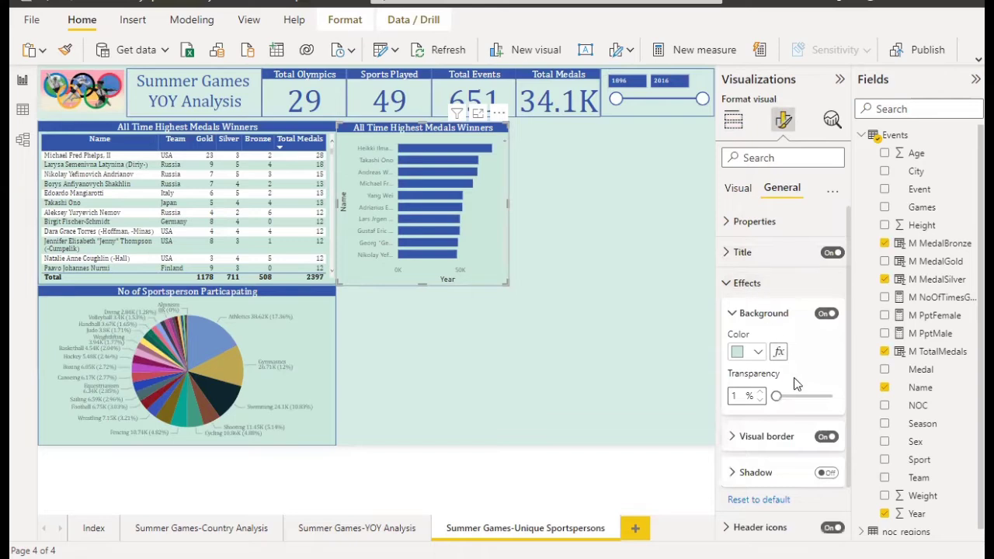
{"action": "scroll", "coordinate": [794, 384], "scroll_direction": "down", "scroll_amount": 2}
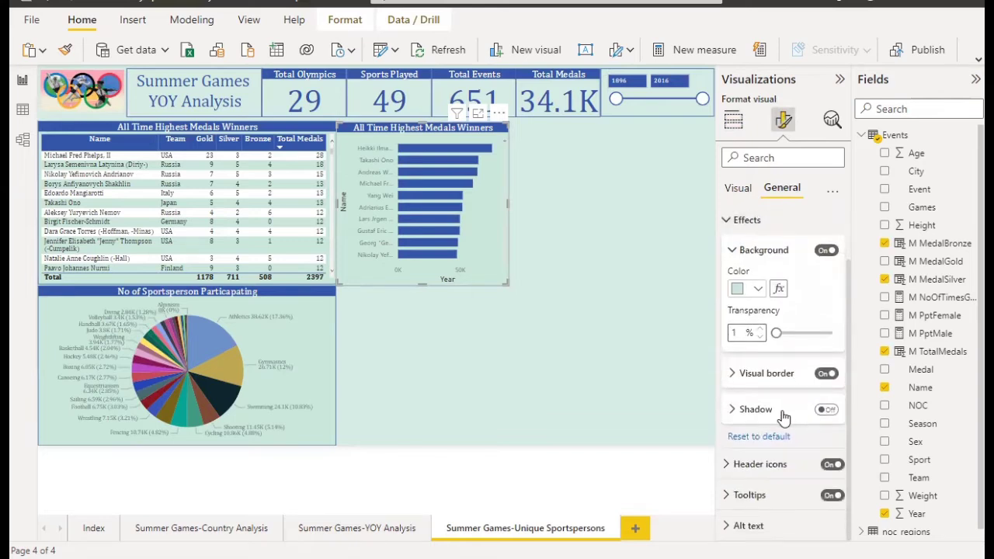
{"action": "scroll", "coordinate": [791, 282], "scroll_direction": "up", "scroll_amount": 2}
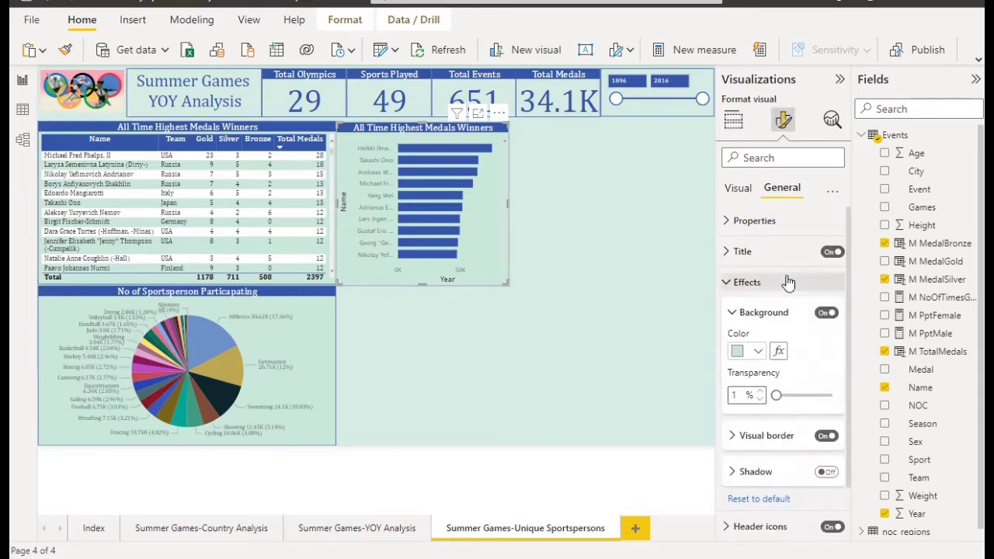
{"action": "left_click", "coordinate": [734, 121]}
{"action": "left_click", "coordinate": [783, 121]}
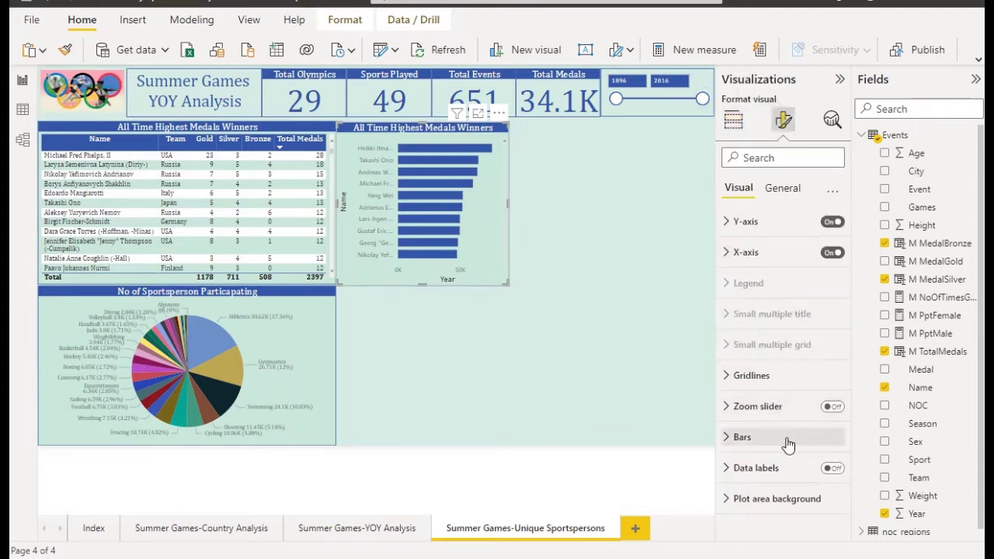
{"action": "left_click", "coordinate": [831, 469]}
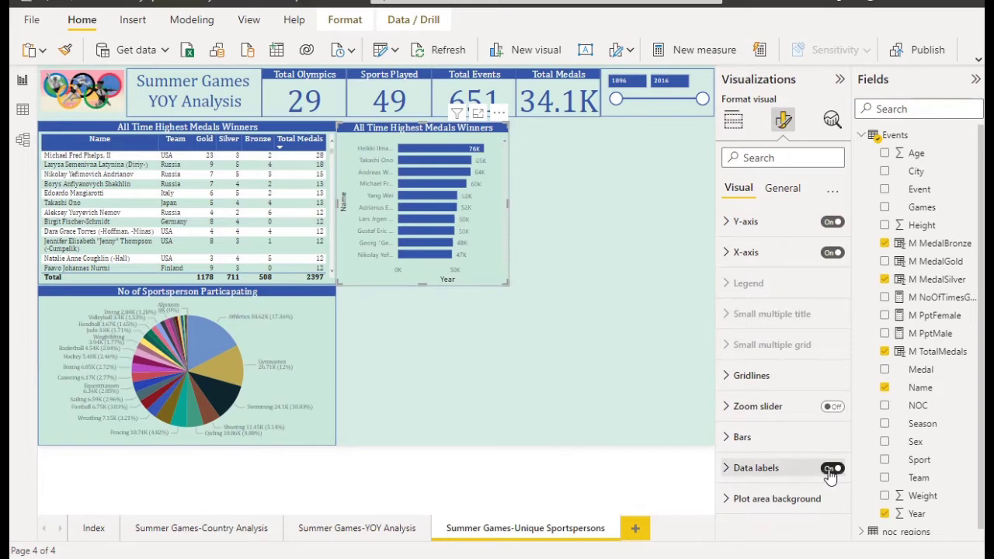
- Set the aggregation of the bar chart's Year value to Count (Distinct)
{"action": "left_click", "coordinate": [734, 122]}
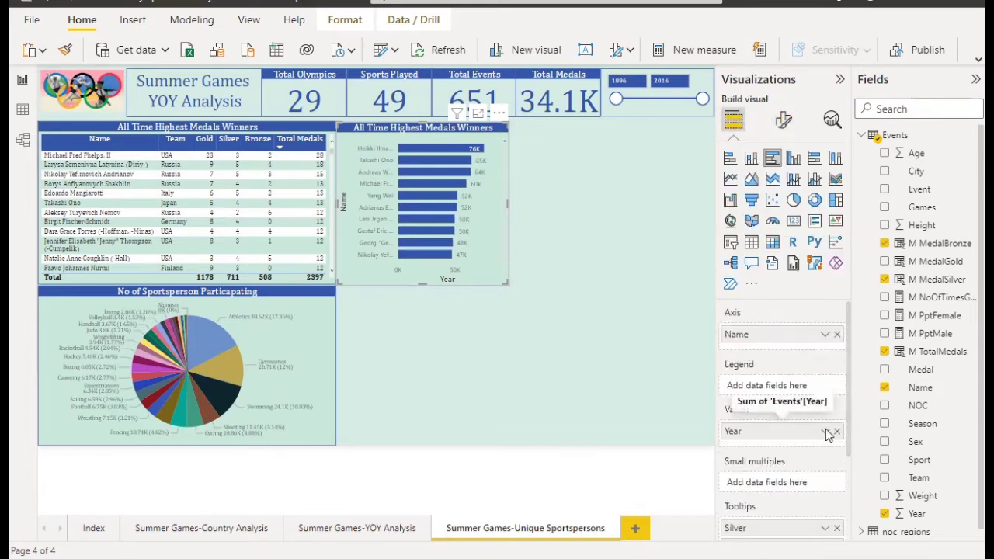
{"action": "left_click", "coordinate": [825, 432]}
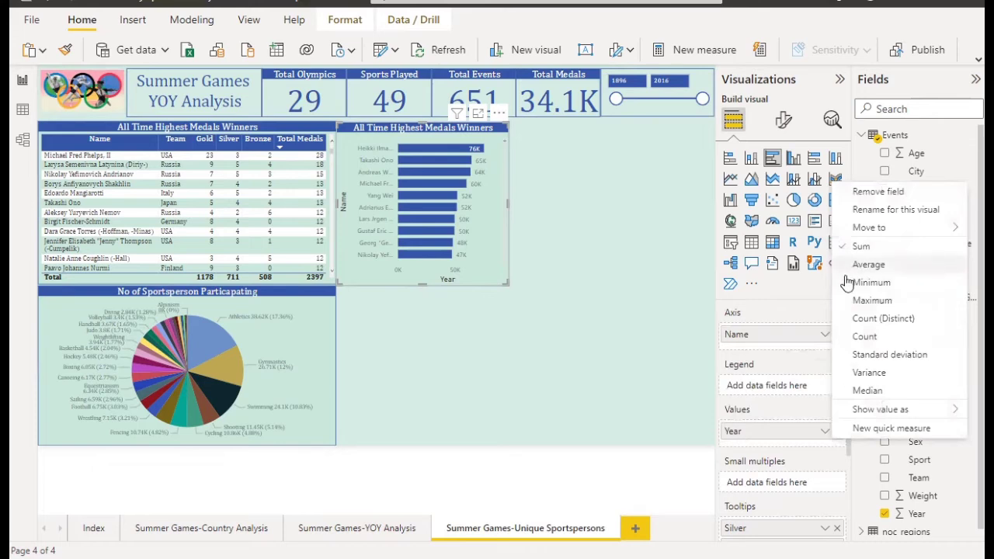
{"action": "left_click", "coordinate": [842, 320]}
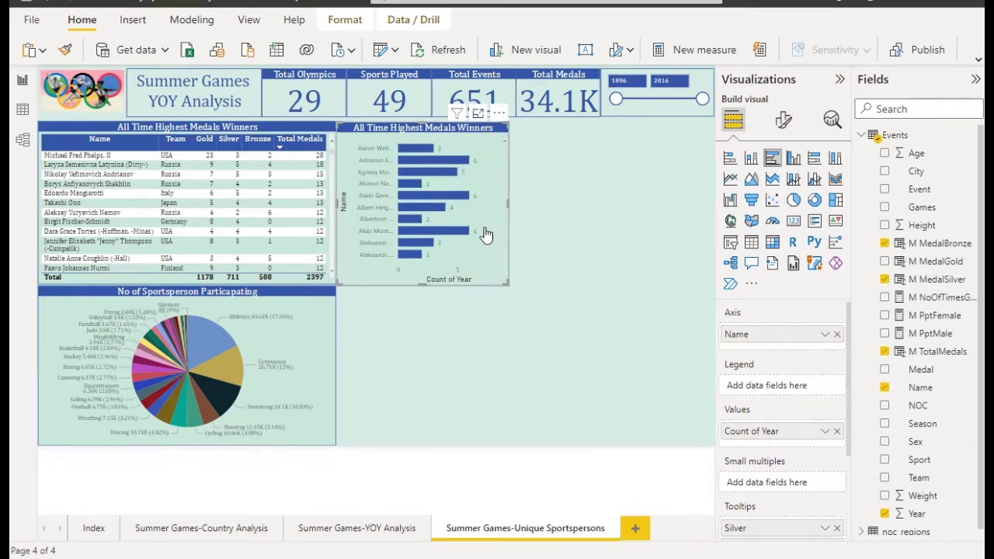
- Sort the bar chart's axis by Count of Year in focus mode, look through the sorted bars and return to the report page
{"action": "left_click", "coordinate": [478, 114]}
{"action": "left_click", "coordinate": [704, 76]}
{"action": "left_click", "coordinate": [704, 78]}
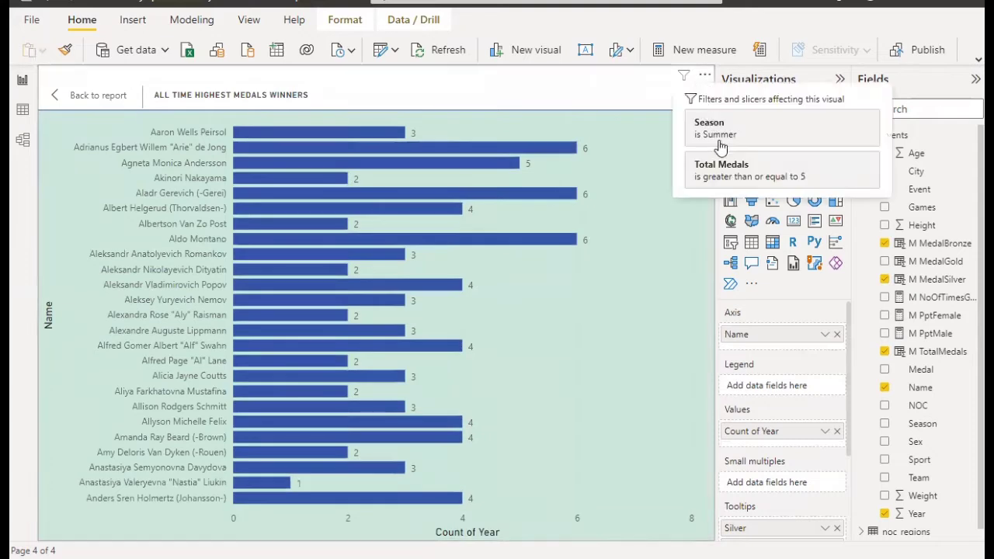
{"action": "left_click", "coordinate": [704, 78]}
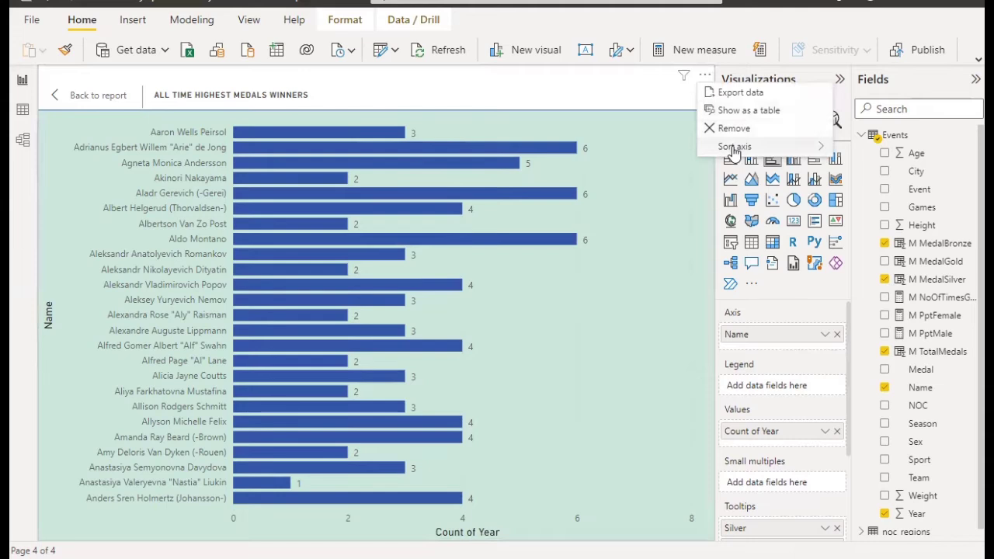
{"action": "mouse_move", "coordinate": [789, 150]}
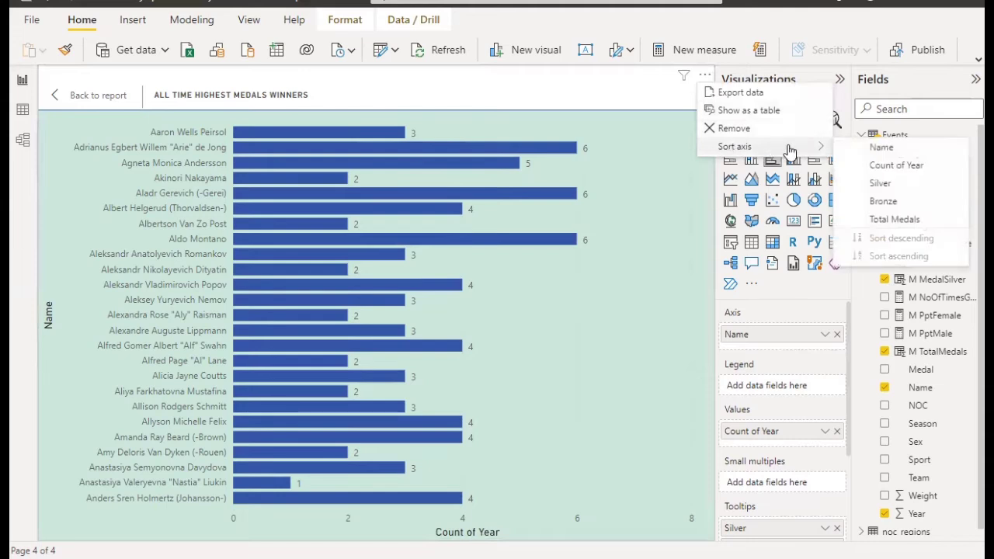
{"action": "left_click", "coordinate": [868, 166]}
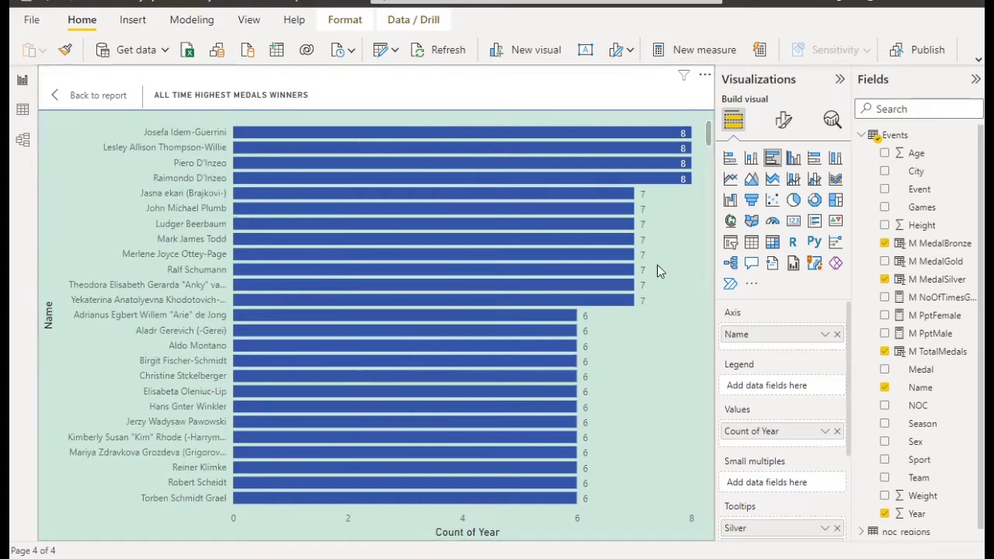
{"action": "scroll", "coordinate": [657, 271], "scroll_direction": "down", "scroll_amount": 5}
{"action": "scroll", "coordinate": [657, 271], "scroll_direction": "up", "scroll_amount": 5}
{"action": "left_click", "coordinate": [78, 94]}
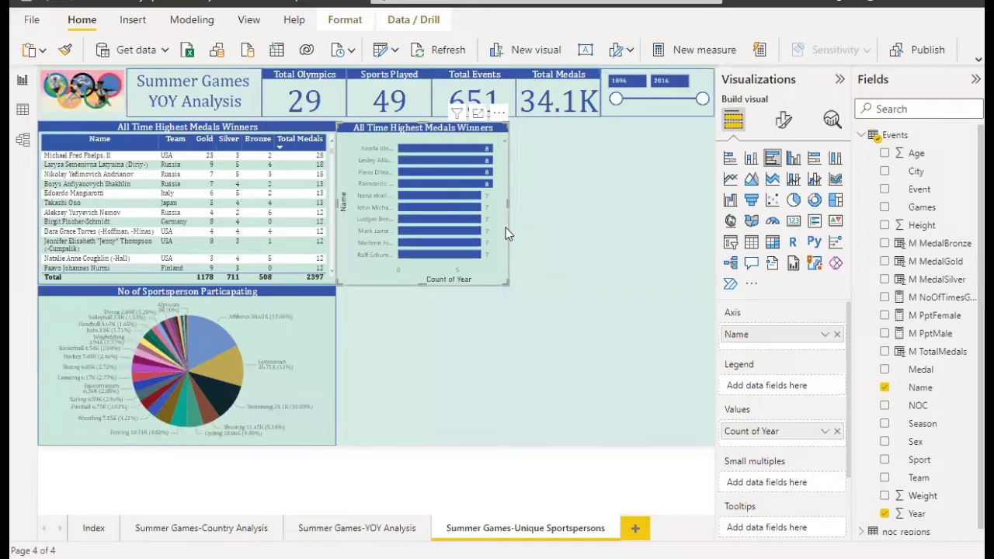
- Replace the bar chart's title with "Most Appearance by Sportperson"
{"action": "left_click", "coordinate": [783, 121]}
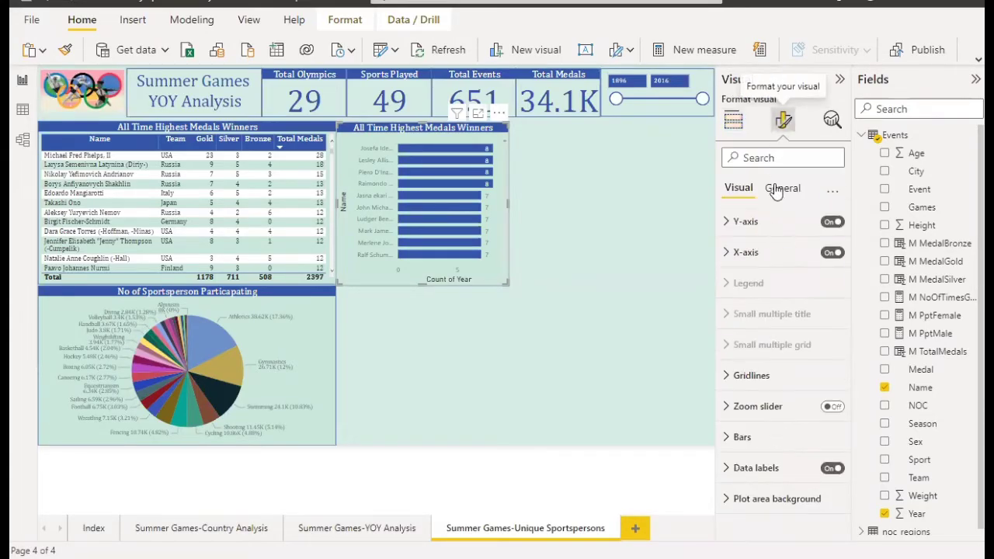
{"action": "left_click", "coordinate": [777, 191]}
{"action": "left_click", "coordinate": [758, 254]}
{"action": "left_click", "coordinate": [733, 298]}
{"action": "key", "text": "BackSpace"}
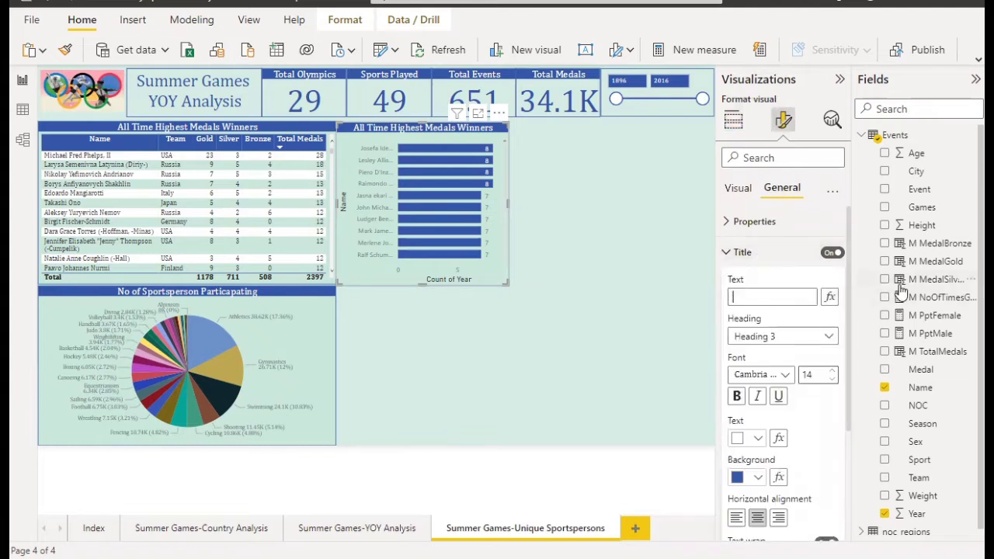
{"action": "type", "text": "Most"}
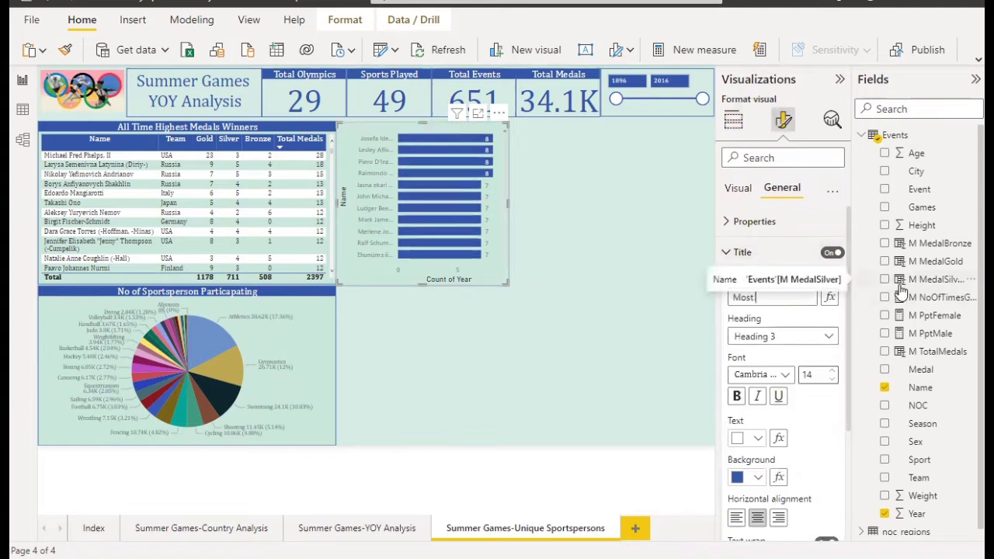
{"action": "type", "text": " Appearance by"}
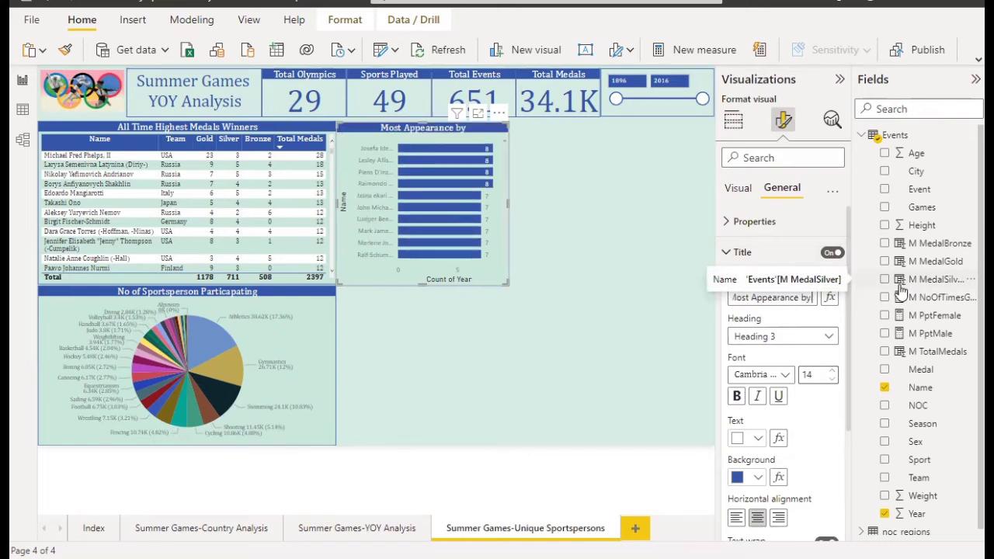
{"action": "type", "text": " Sport"}
{"action": "type", "text": "person"}
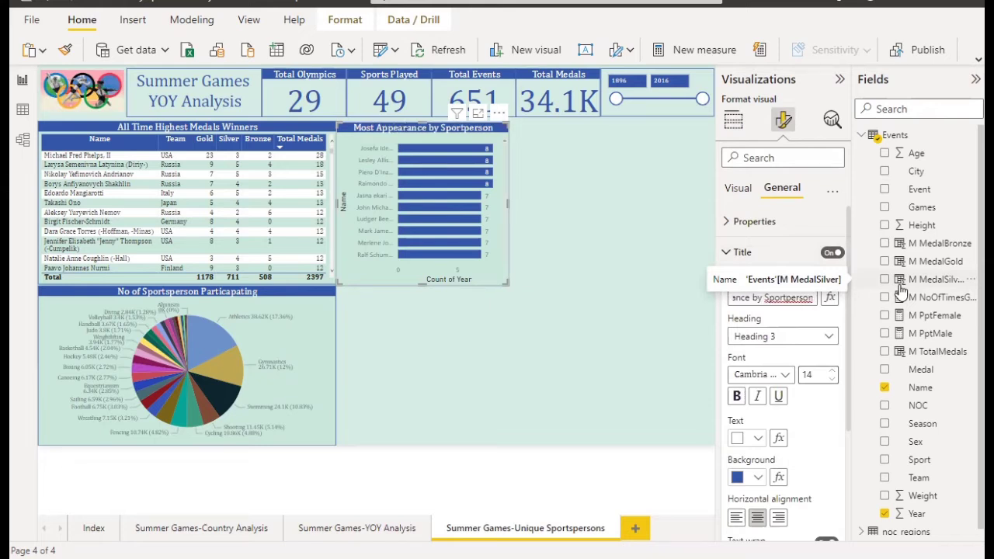
- Correct the last word of the bar chart's title to "Sportsperson" and widen the chart by about a fifth
{"action": "right_click", "coordinate": [792, 305]}
{"action": "left_click", "coordinate": [781, 297]}
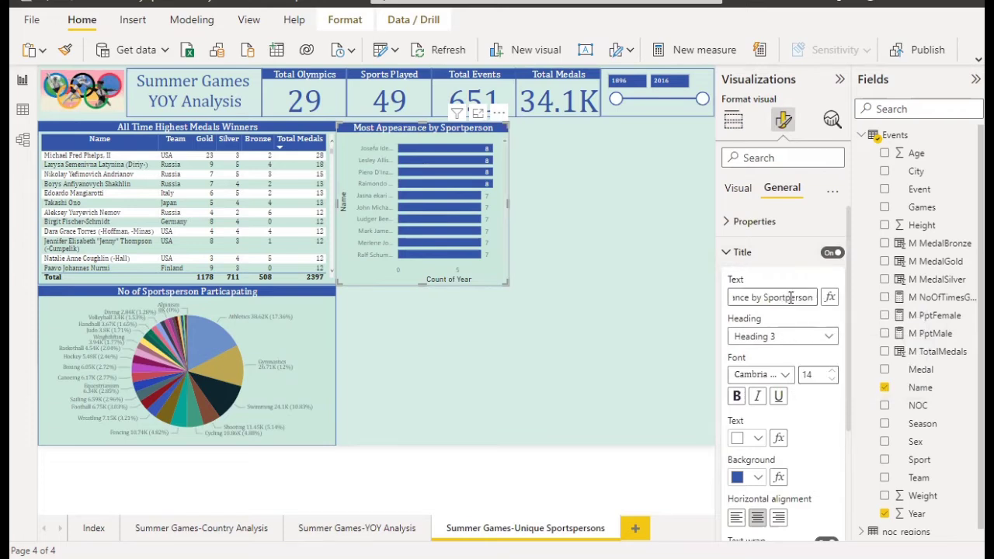
{"action": "left_click", "coordinate": [787, 297]}
{"action": "type", "text": "s"}
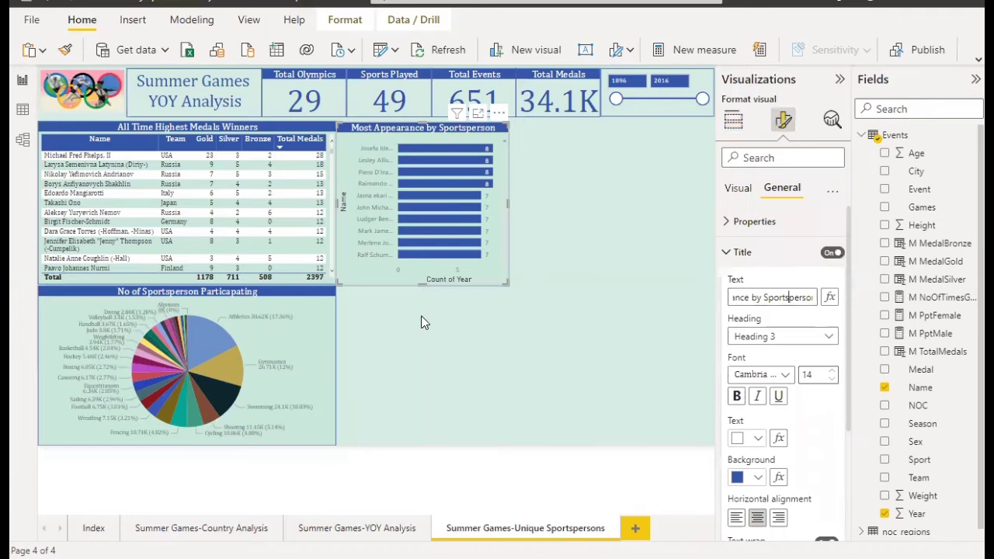
{"action": "left_click", "coordinate": [377, 275]}
{"action": "left_click_drag", "start_coordinate": [509, 204], "coordinate": [542, 203]}
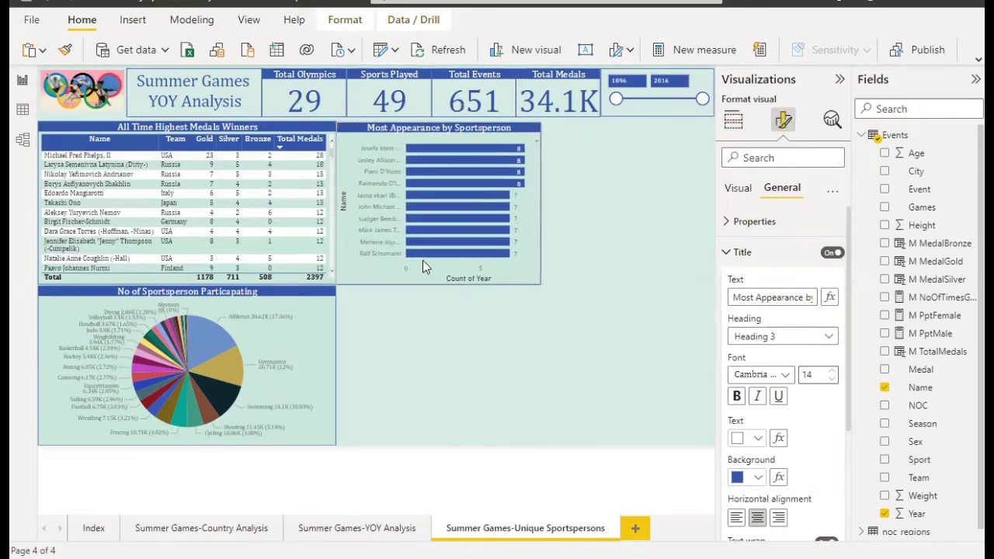
- Turn off the bar chart's X-axis title as well as the X-axis itself
{"action": "left_click", "coordinate": [738, 189]}
{"action": "left_click", "coordinate": [779, 188]}
{"action": "left_click", "coordinate": [739, 189]}
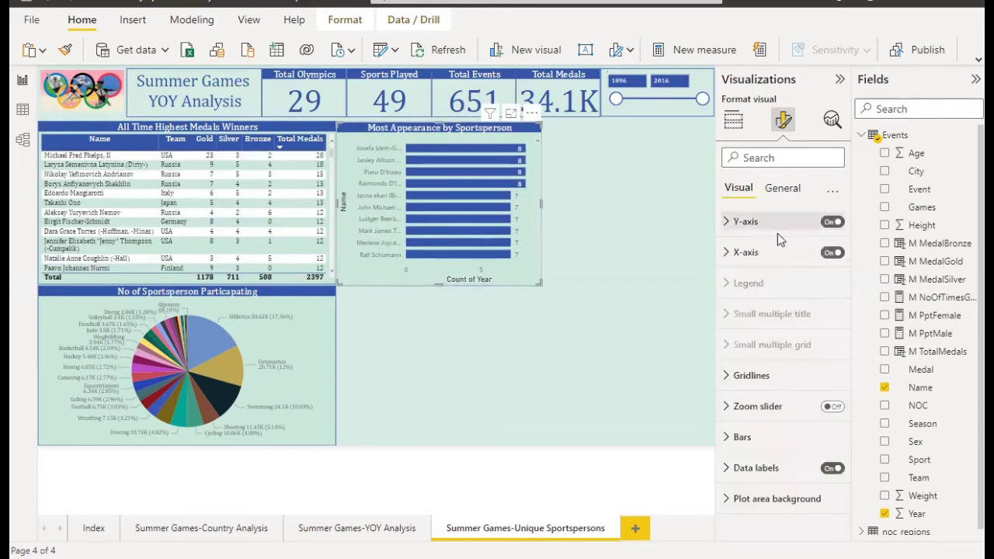
{"action": "left_click", "coordinate": [832, 252]}
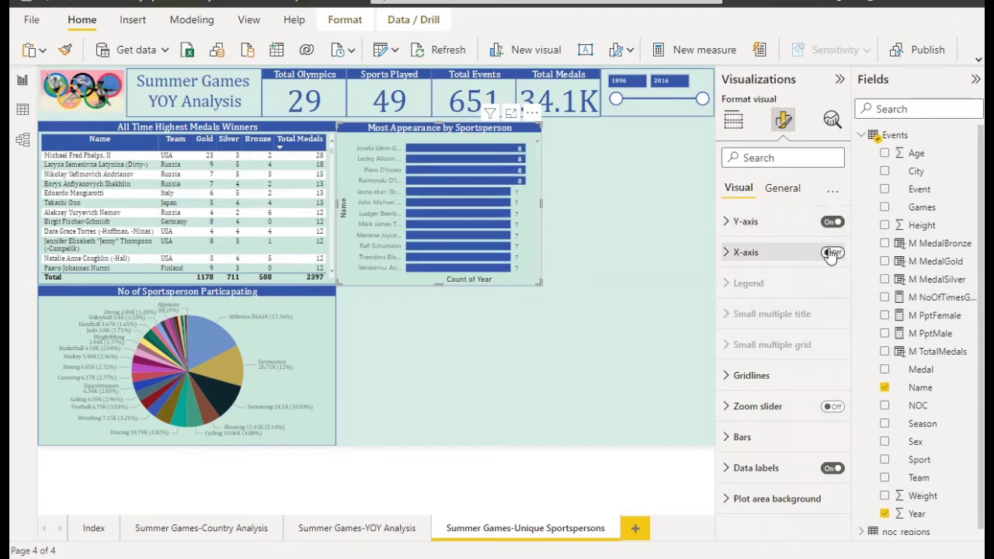
{"action": "left_click", "coordinate": [832, 252]}
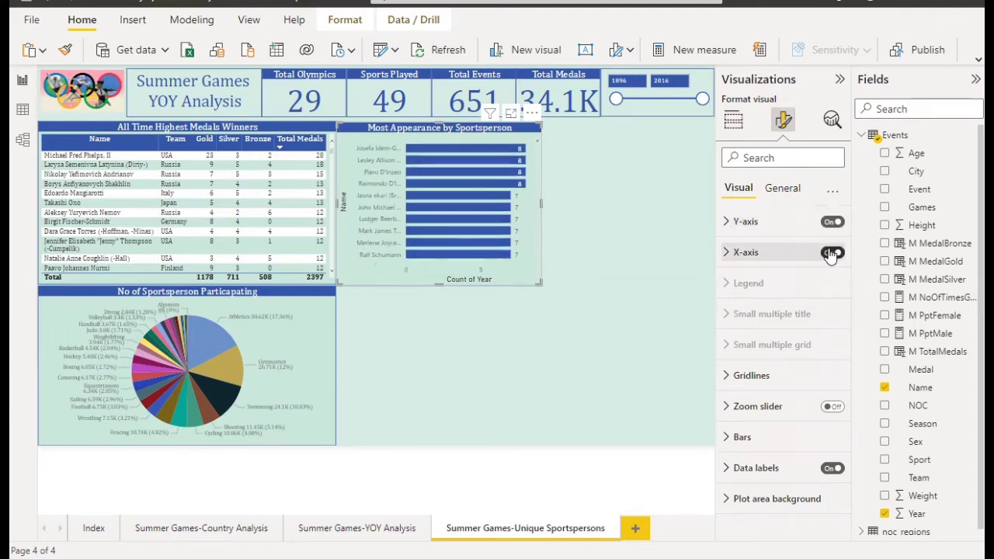
{"action": "left_click", "coordinate": [832, 252]}
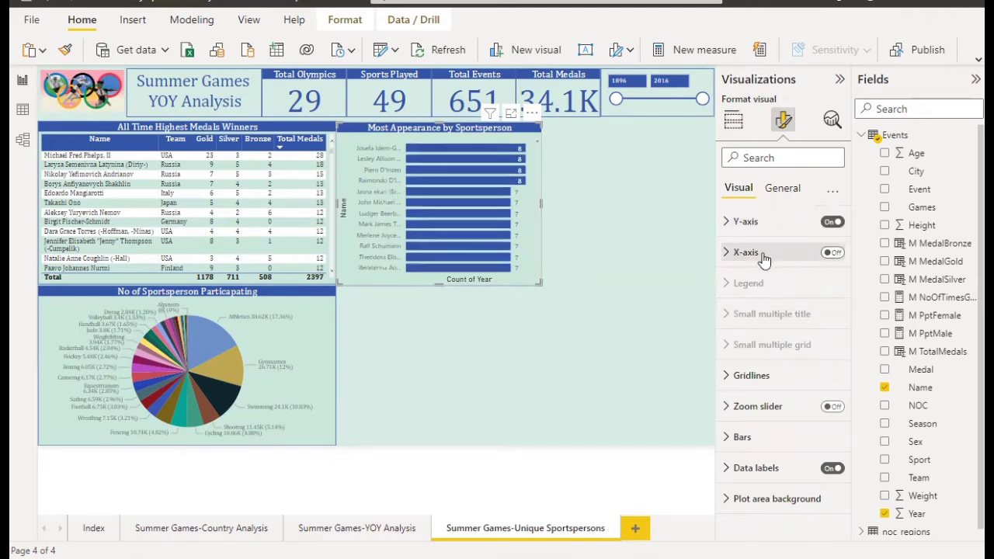
{"action": "left_click", "coordinate": [761, 255]}
{"action": "left_click", "coordinate": [832, 252]}
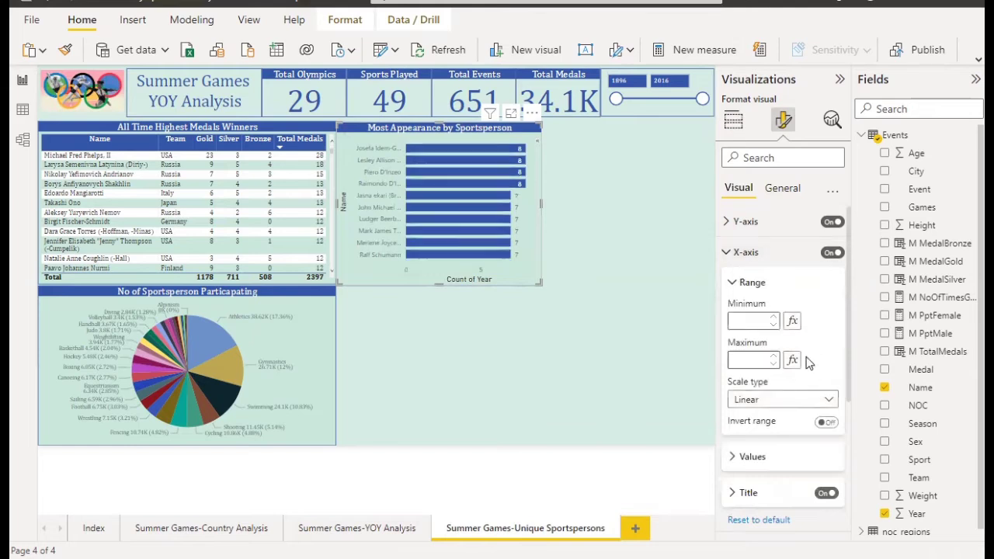
{"action": "left_click", "coordinate": [826, 493]}
{"action": "left_click", "coordinate": [832, 252]}
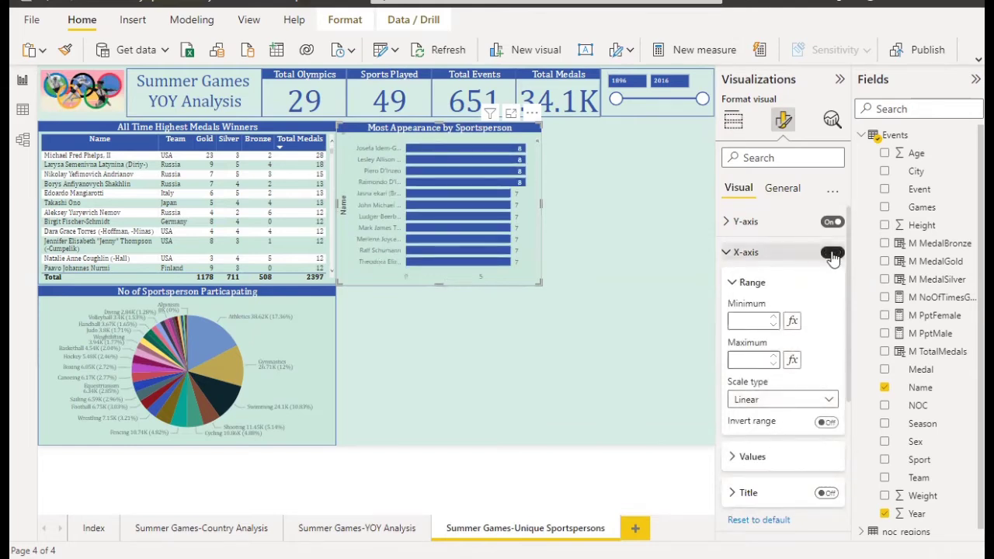
- Turn off the Y-axis title of the Most Appearance by Sportsperson bar chart
{"action": "left_click", "coordinate": [574, 214]}
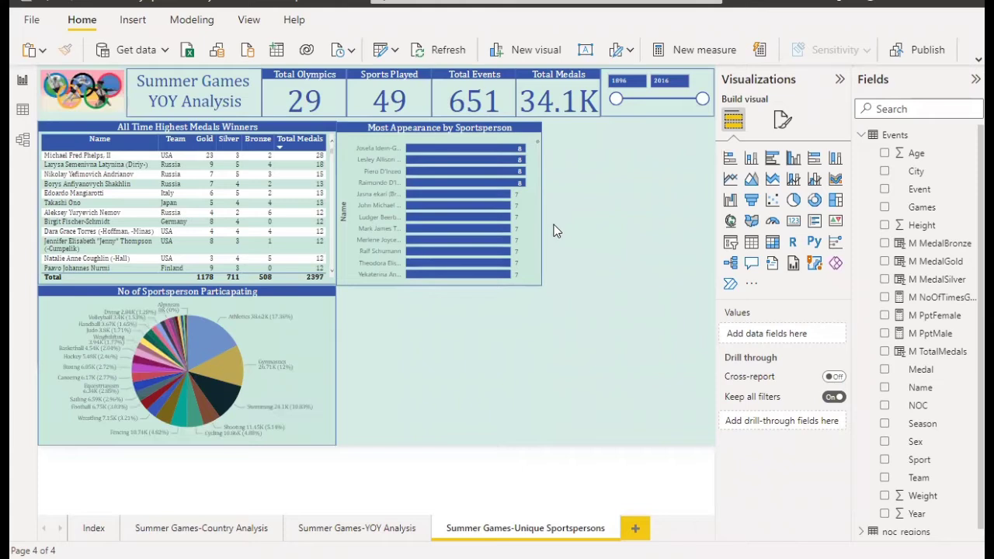
{"action": "left_click", "coordinate": [532, 223]}
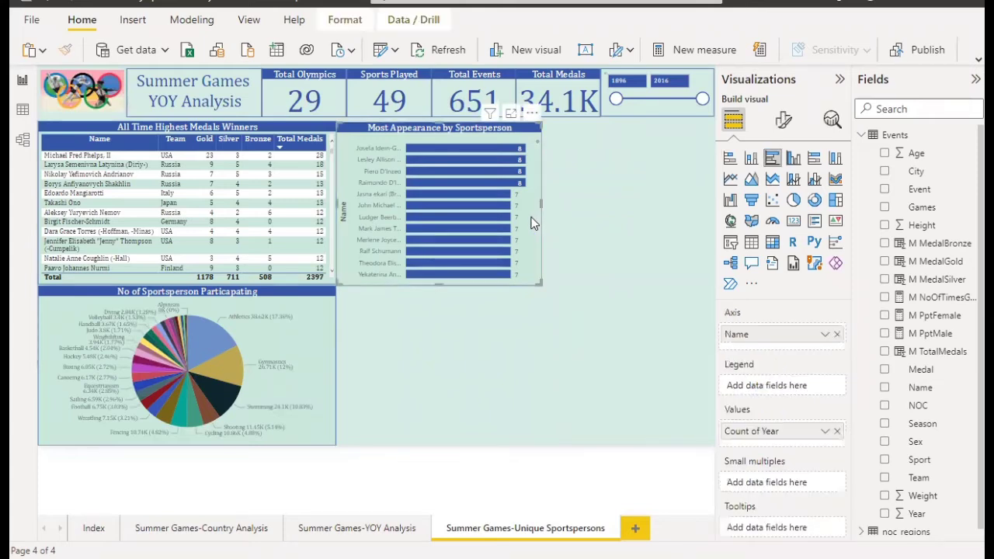
{"action": "left_click", "coordinate": [783, 120]}
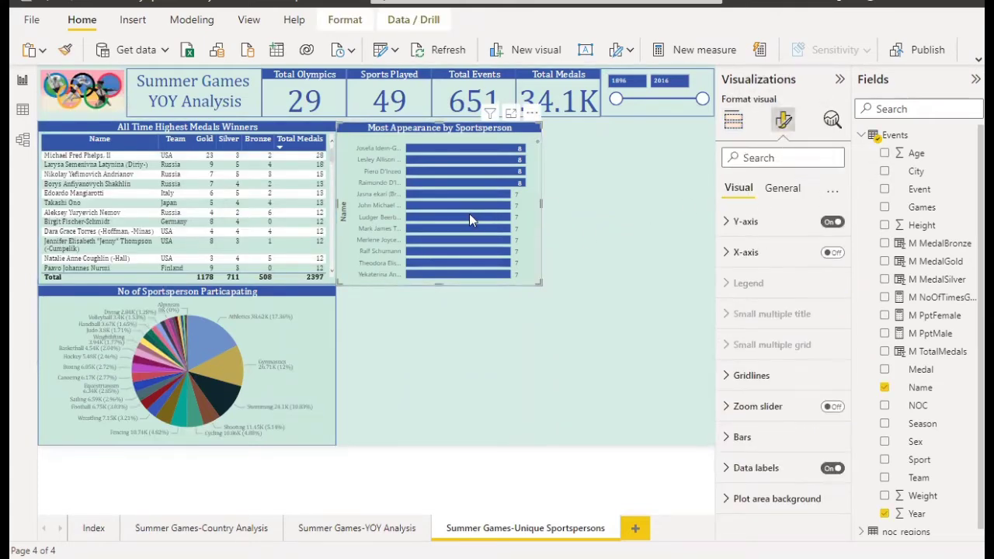
{"action": "left_click", "coordinate": [748, 223]}
{"action": "left_click", "coordinate": [822, 478]}
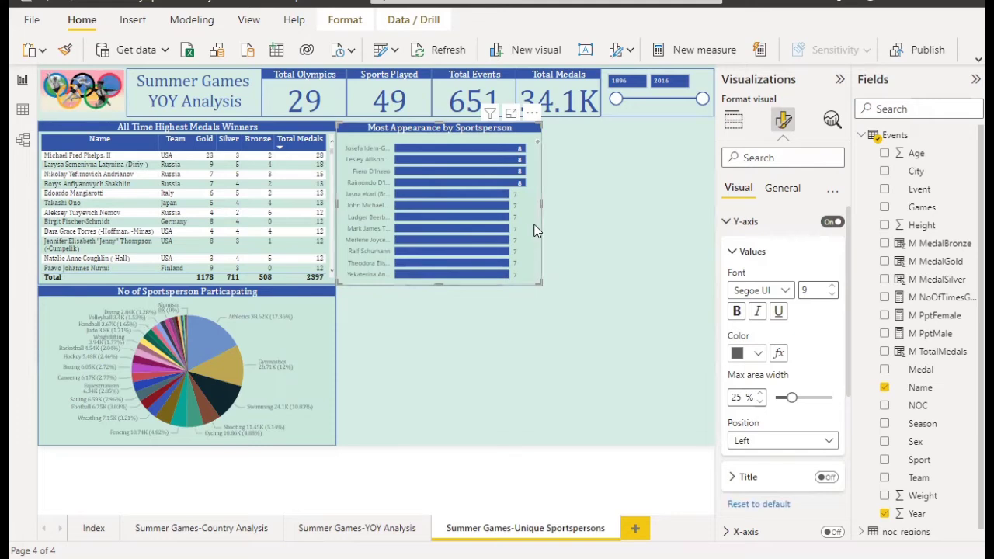
- Duplicate the Most Appearance by Sportsperson bar chart into the free space beside it and resize both charts to fit side by side
{"action": "left_click_drag", "start_coordinate": [534, 230], "coordinate": [707, 224]}
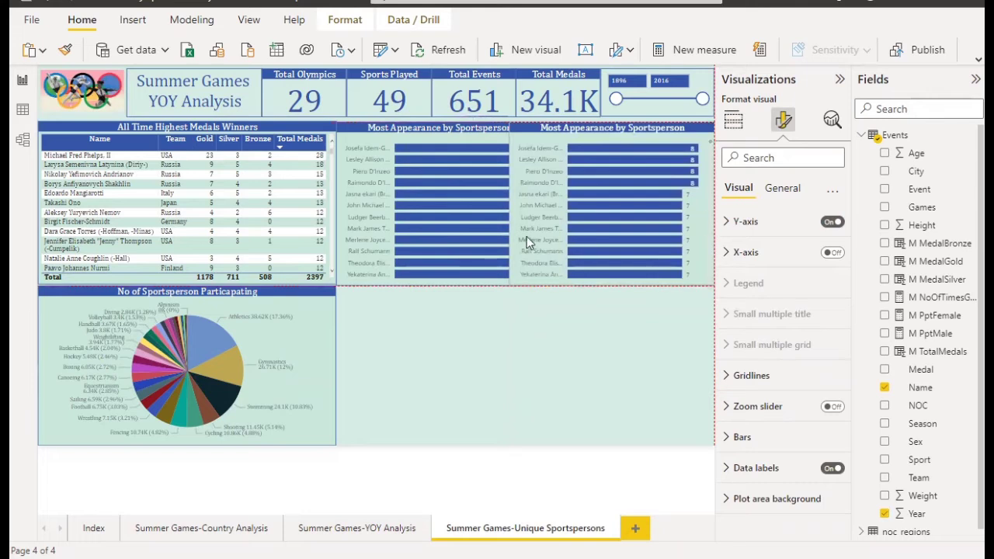
{"action": "left_click_drag", "start_coordinate": [512, 204], "coordinate": [546, 204]}
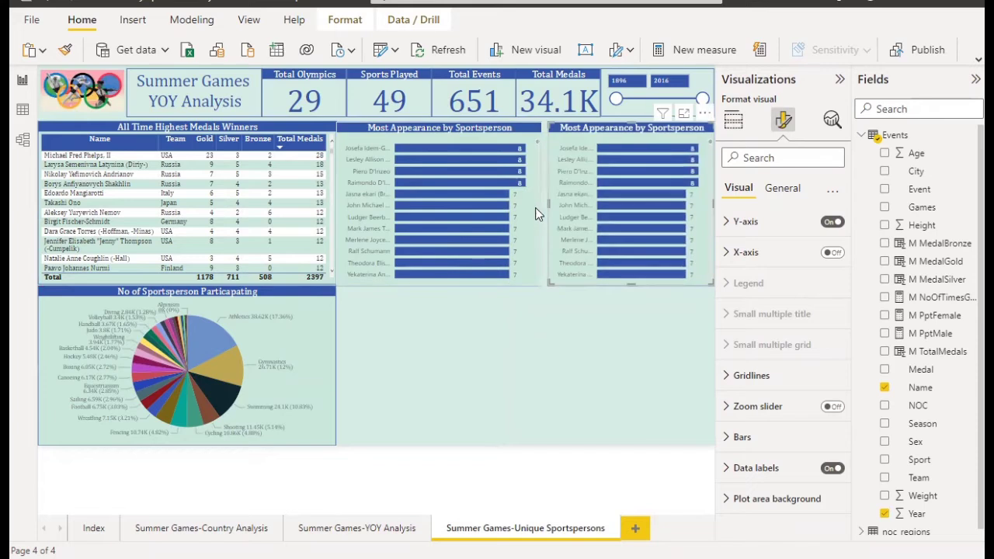
{"action": "left_click", "coordinate": [538, 204]}
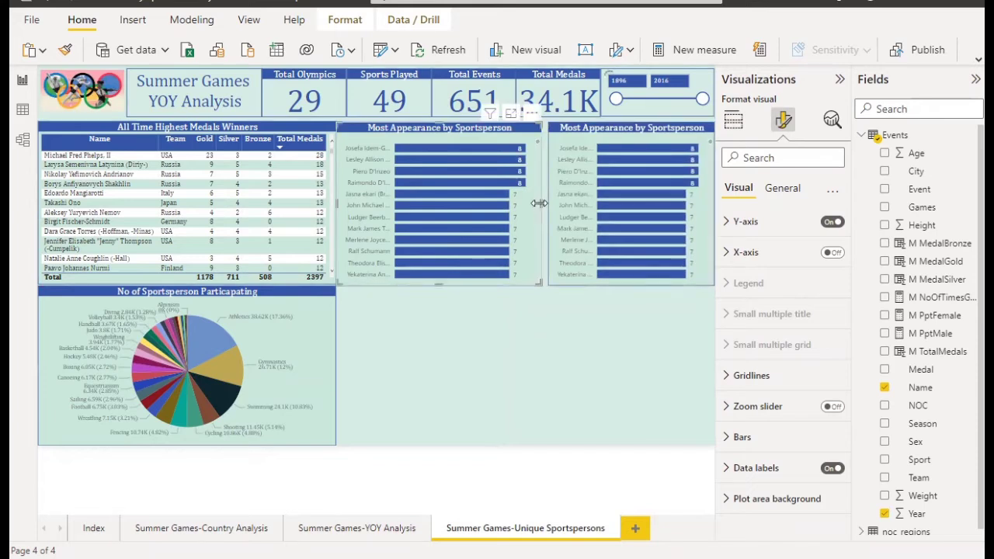
{"action": "mouse_move", "coordinate": [539, 204]}
{"action": "left_mouse_down"}
{"action": "mouse_move", "coordinate": [516, 206]}
{"action": "mouse_move", "coordinate": [531, 204]}
{"action": "left_mouse_up"}
{"action": "left_click", "coordinate": [549, 200]}
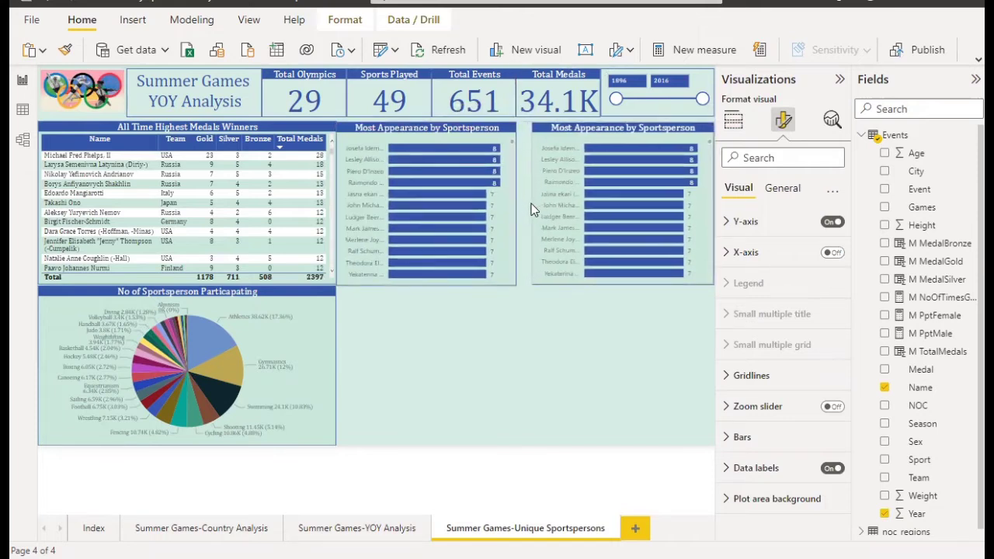
- Widen the original bar chart until it closes the gap to its copy
{"action": "scroll", "coordinate": [513, 206], "scroll_direction": "down", "scroll_amount": 3}
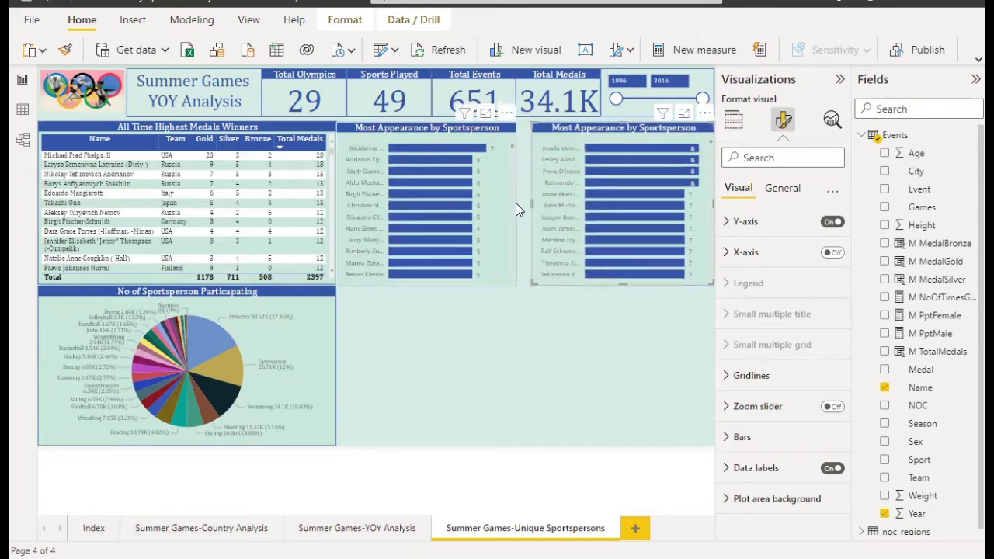
{"action": "scroll", "coordinate": [516, 204], "scroll_direction": "down", "scroll_amount": 3}
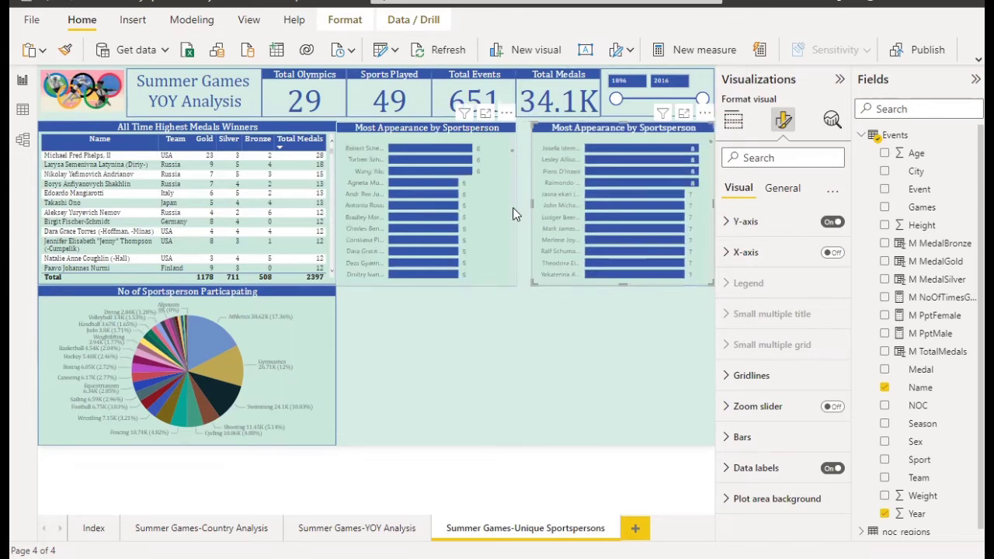
{"action": "scroll", "coordinate": [513, 217], "scroll_direction": "down", "scroll_amount": 3}
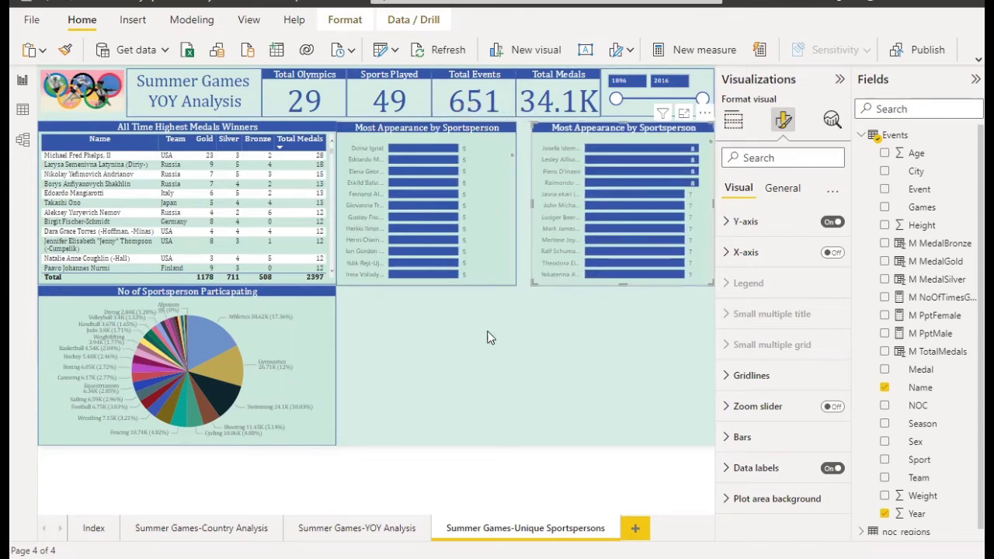
{"action": "left_click", "coordinate": [508, 230]}
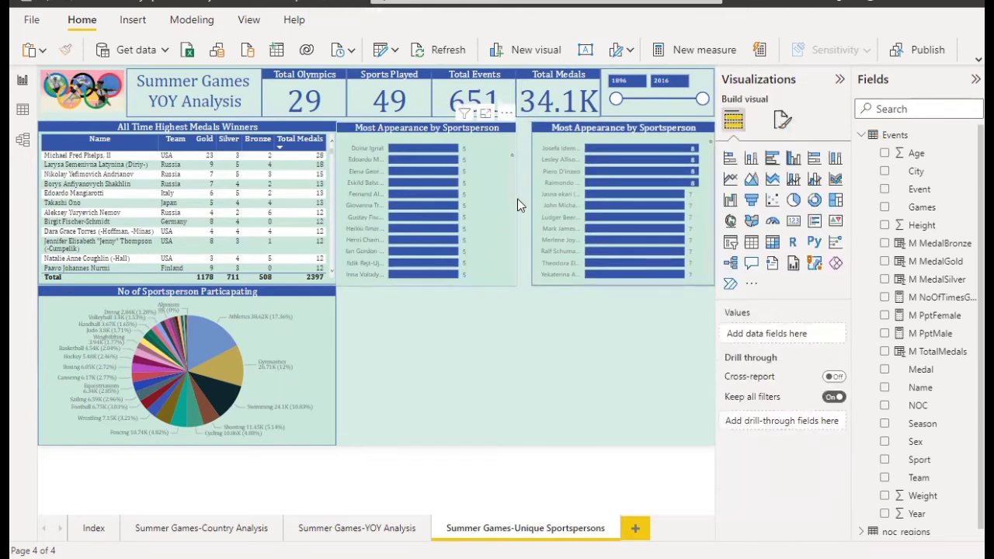
{"action": "left_click", "coordinate": [516, 204]}
{"action": "left_click_drag", "start_coordinate": [517, 202], "coordinate": [527, 203]}
- Replace the Count of Year values in the original bar chart with the Average of Height
{"action": "left_click", "coordinate": [589, 275]}
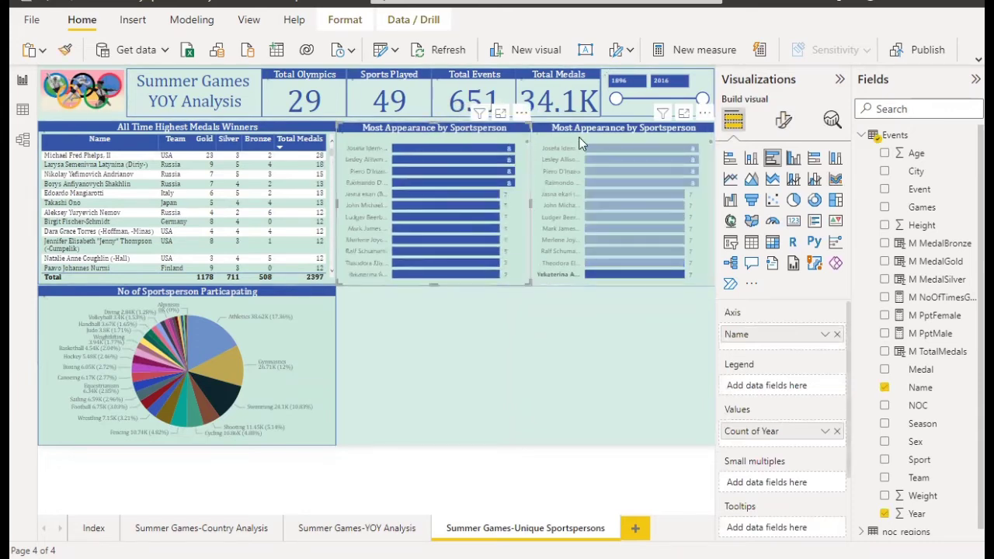
{"action": "left_click", "coordinate": [837, 431]}
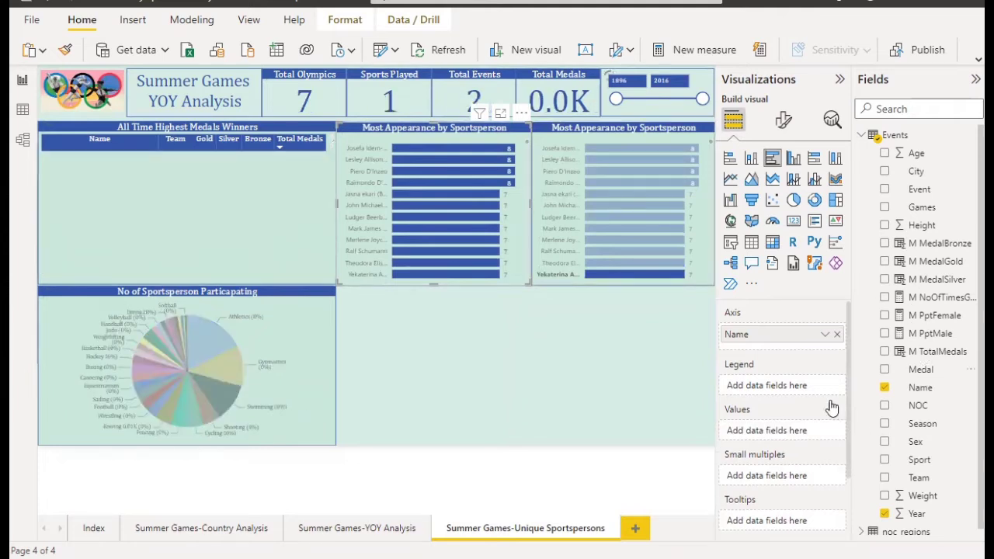
{"action": "left_click_drag", "start_coordinate": [752, 431], "coordinate": [752, 431]}
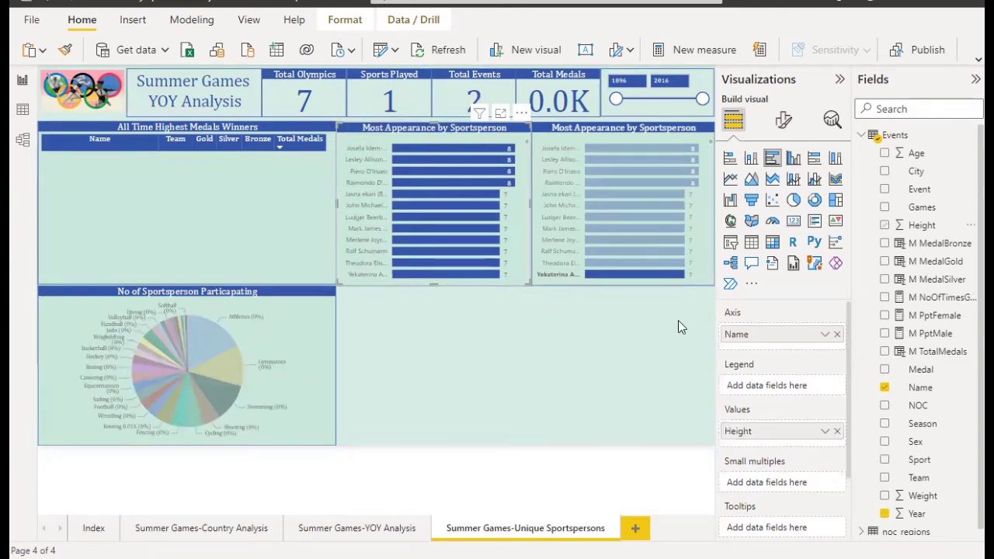
{"action": "left_click", "coordinate": [825, 431]}
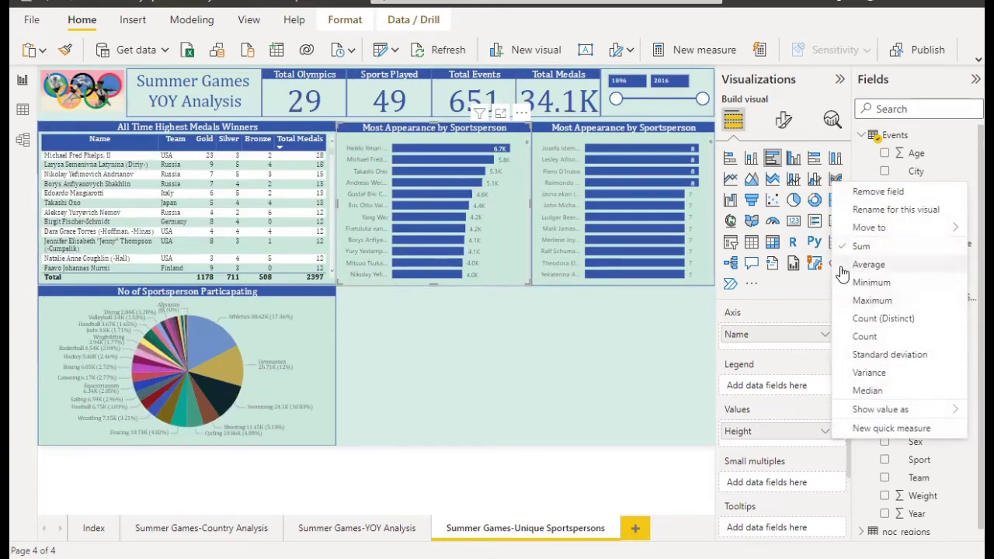
{"action": "left_click", "coordinate": [868, 264]}
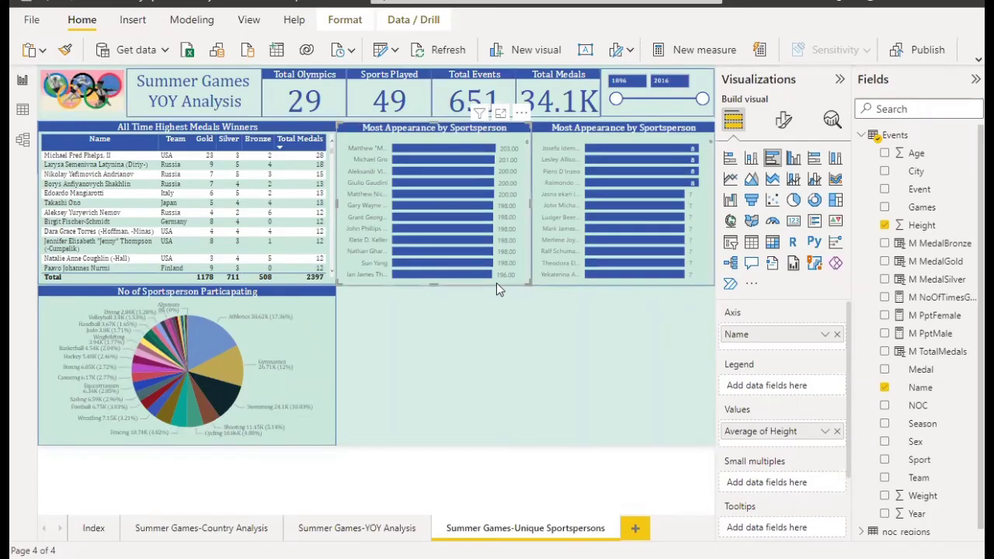
- Remove Average of Height from the original bar chart and restore Count of Year as its values
{"action": "left_click", "coordinate": [836, 431]}
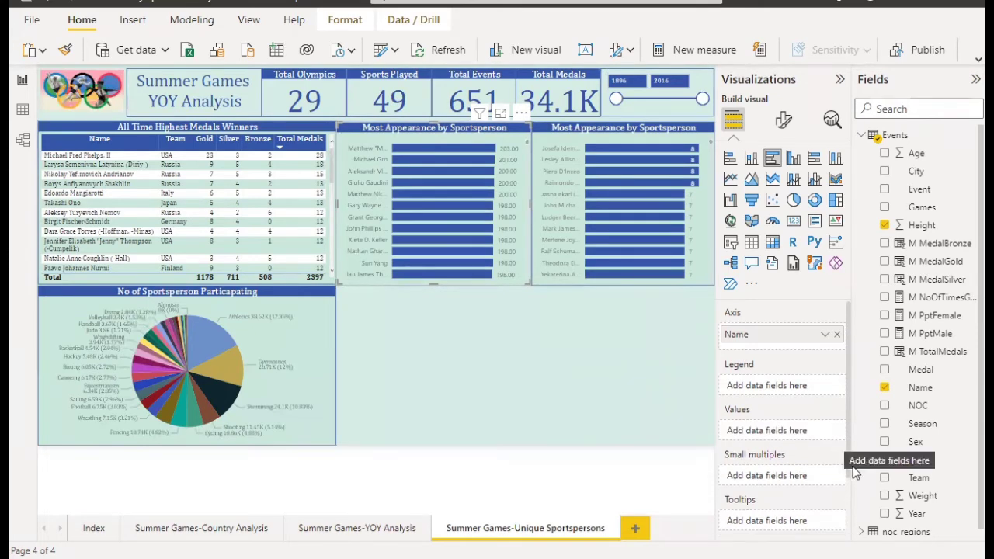
{"action": "left_click", "coordinate": [886, 514]}
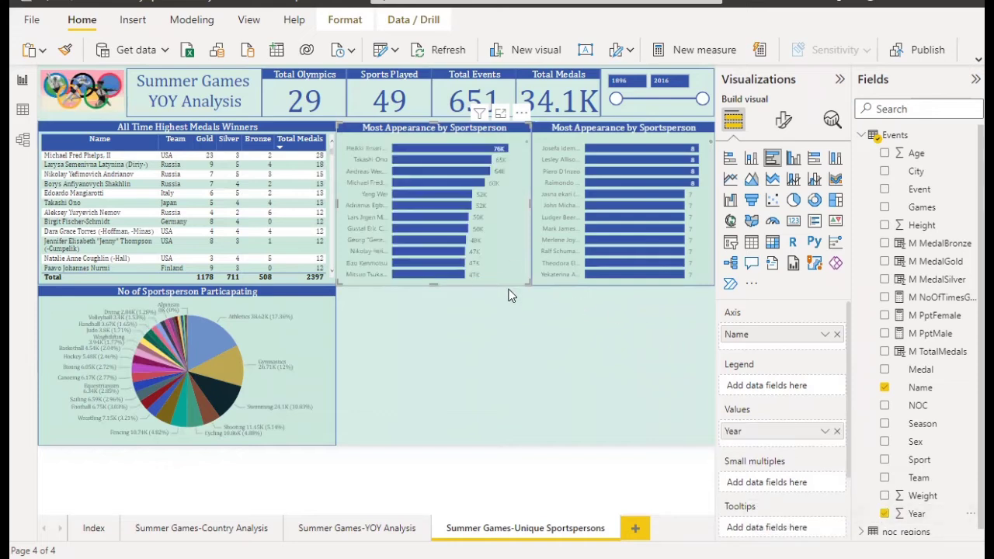
{"action": "left_click", "coordinate": [825, 431]}
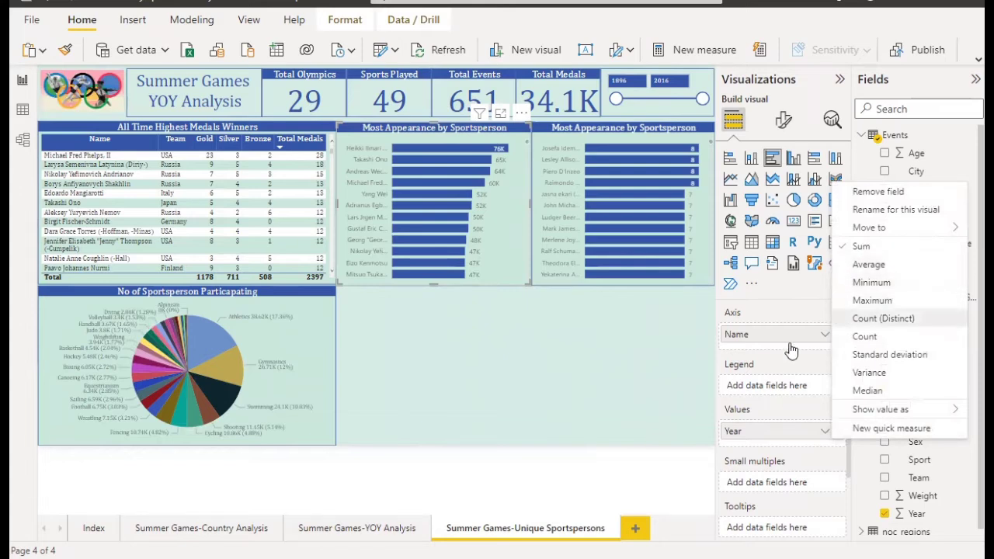
{"action": "left_click", "coordinate": [854, 336]}
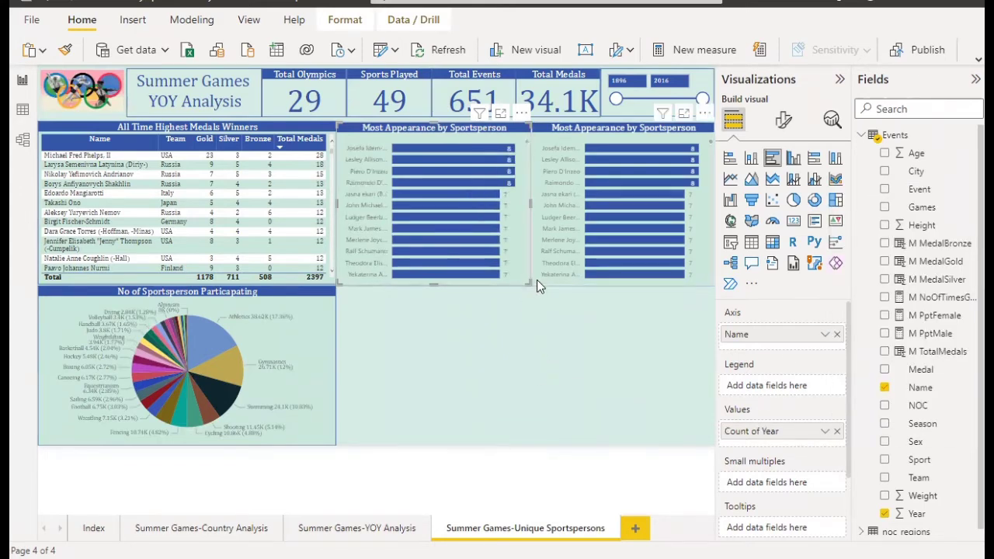
- Replace the Count of Year values in the copied bar chart with Height, summarized as Average
{"action": "left_click", "coordinate": [583, 274]}
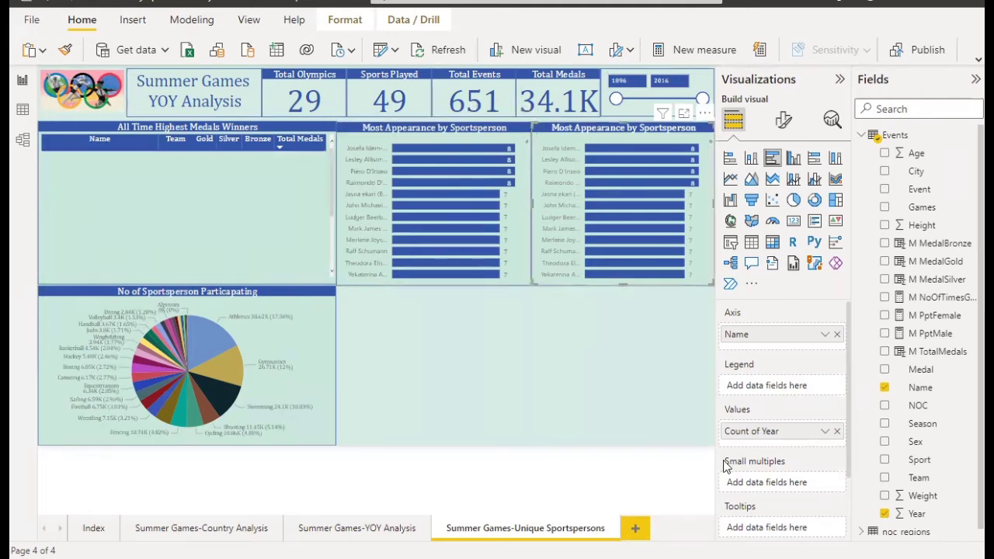
{"action": "left_click", "coordinate": [837, 431]}
{"action": "left_click_drag", "start_coordinate": [886, 225], "coordinate": [777, 435]}
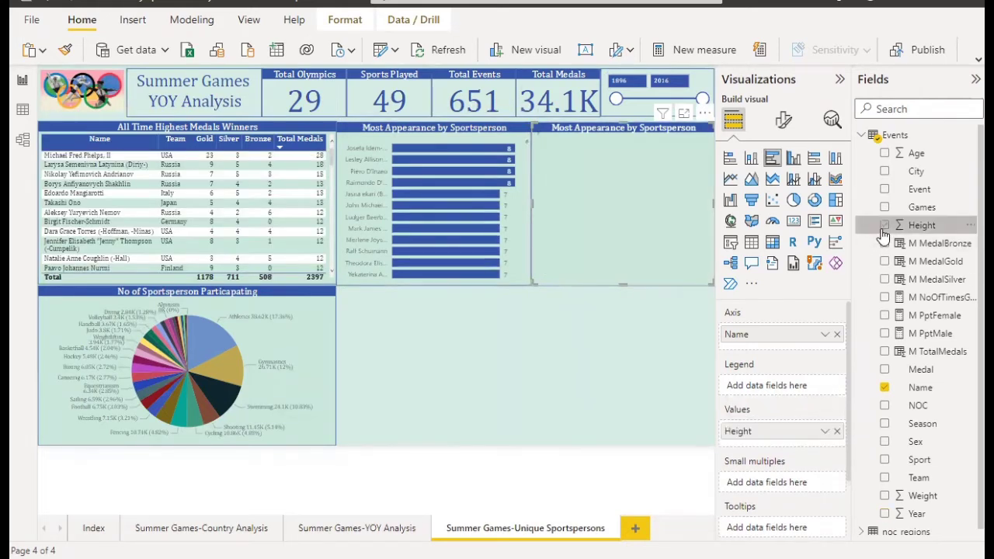
{"action": "left_click", "coordinate": [827, 433]}
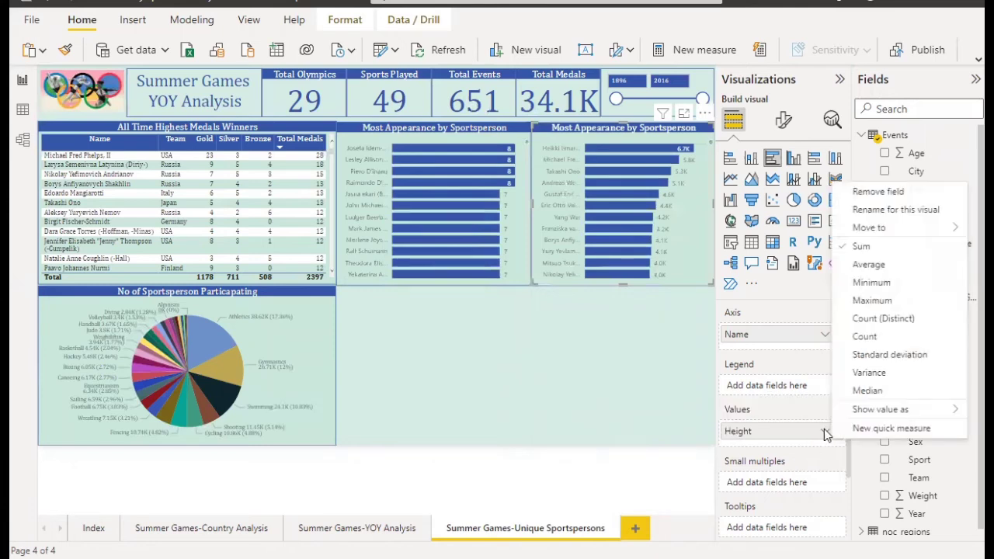
{"action": "left_click", "coordinate": [862, 265]}
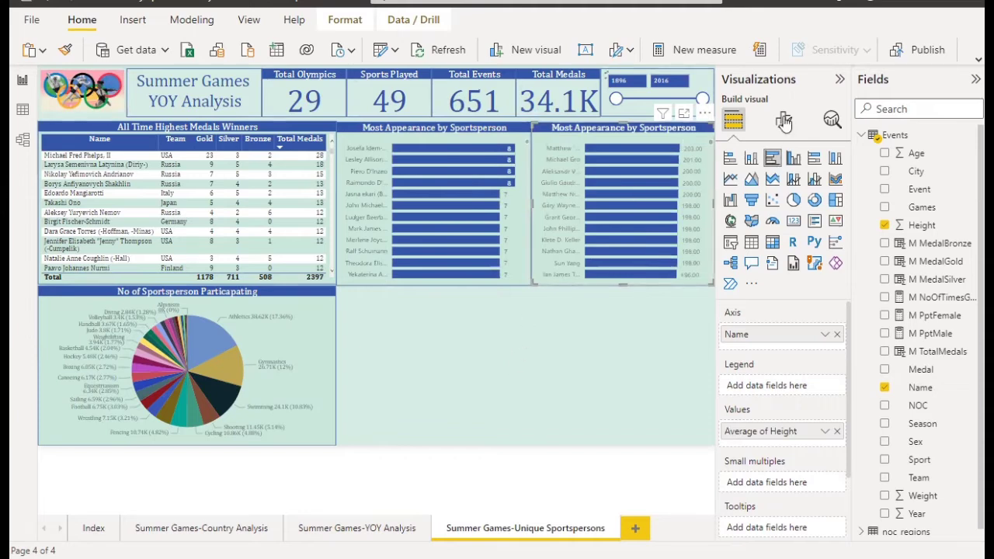
- Change the title of the copied bar chart to "Tallest Player in Olympics(CMS)"
{"action": "left_click", "coordinate": [783, 120]}
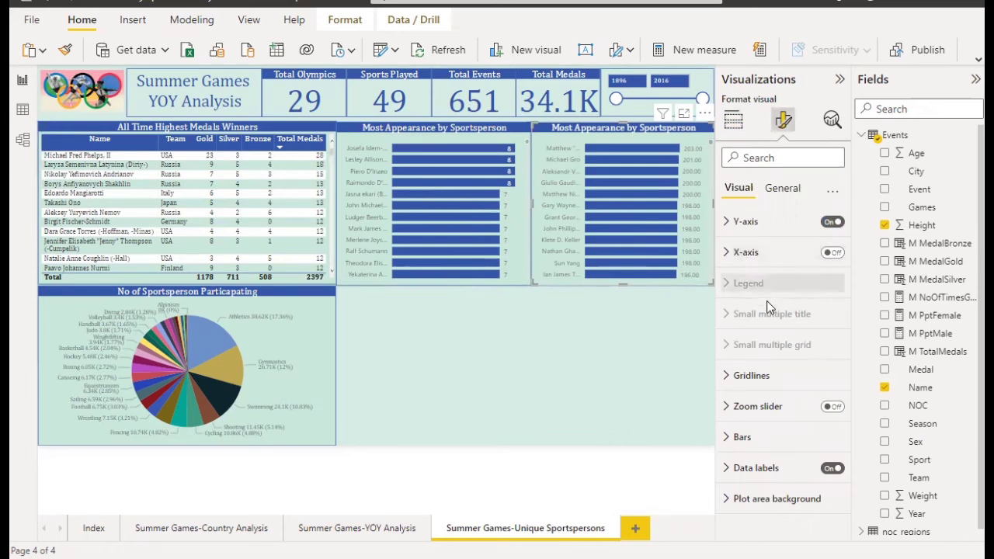
{"action": "left_click", "coordinate": [774, 192]}
{"action": "left_click", "coordinate": [776, 263]}
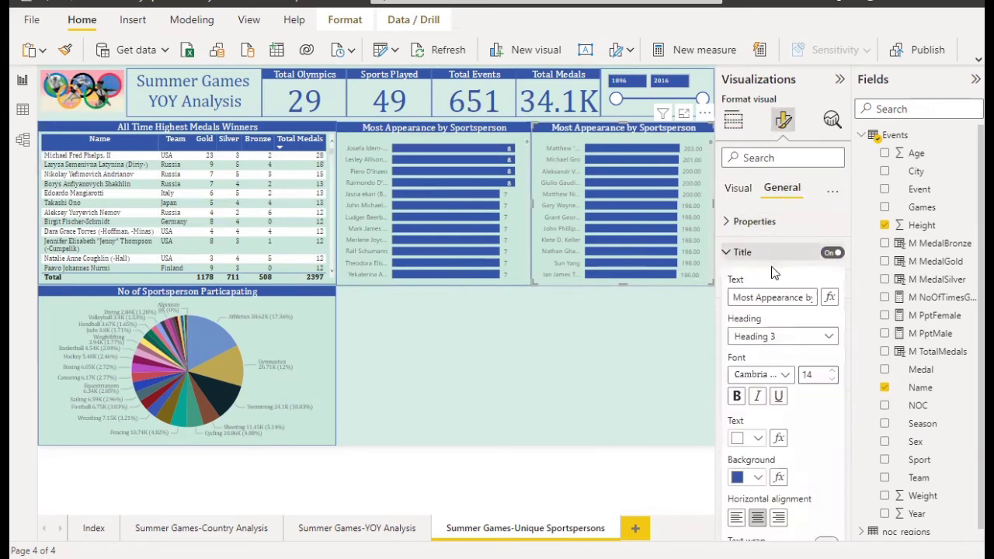
{"action": "left_click_drag", "start_coordinate": [733, 297], "coordinate": [864, 311]}
{"action": "key", "text": "BackSpace"}
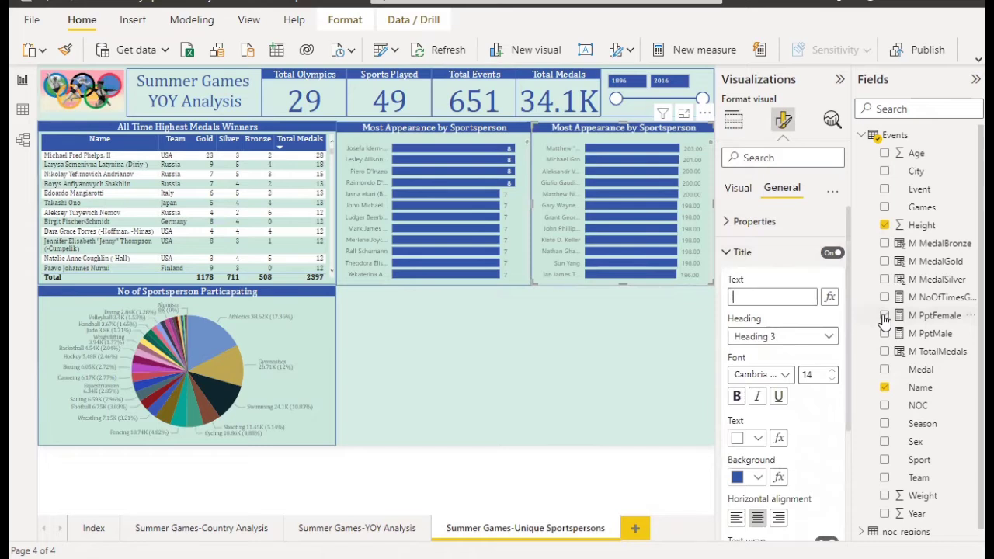
{"action": "type", "text": "Tallest Player in"}
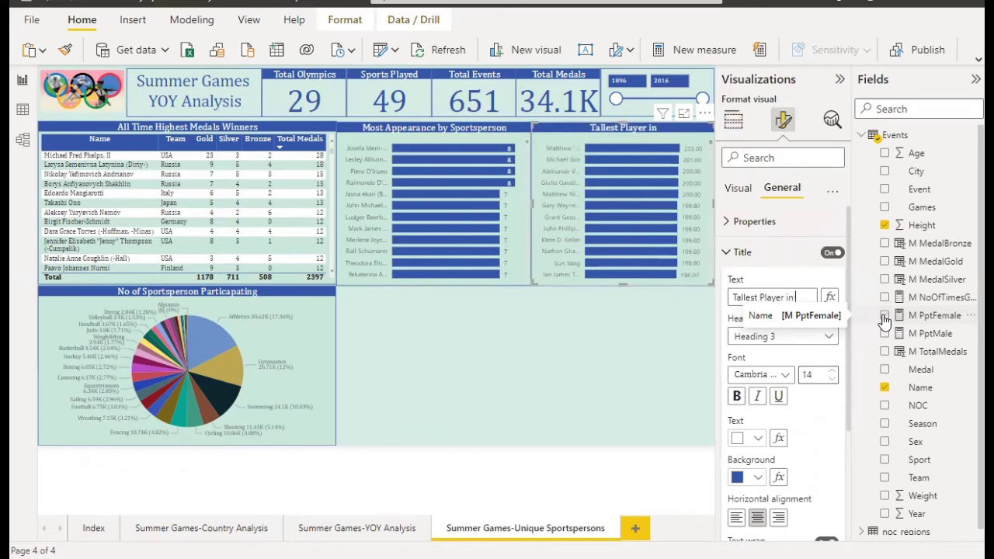
{"action": "type", "text": "Olo"}
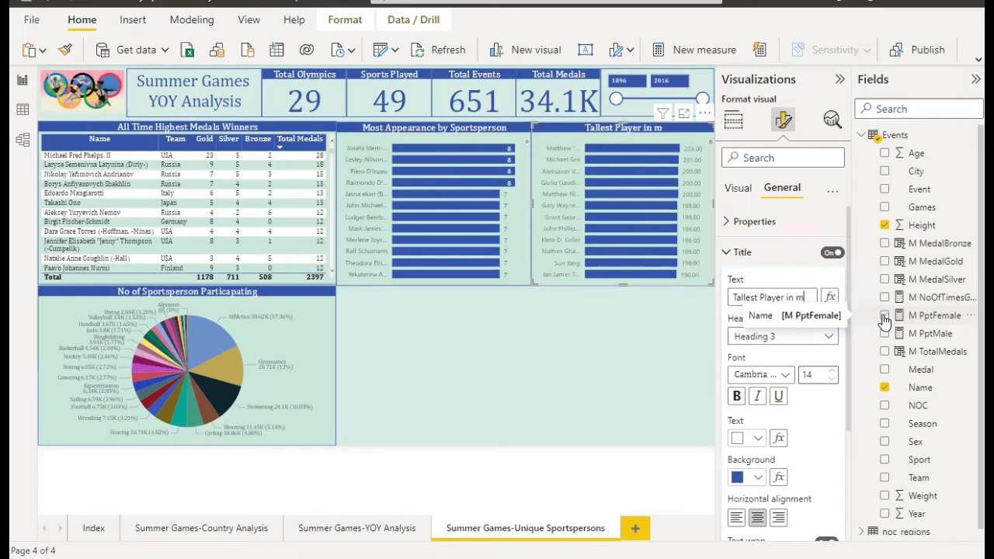
{"action": "type", "text": "o"}
{"action": "key", "text": "BackSpace"}
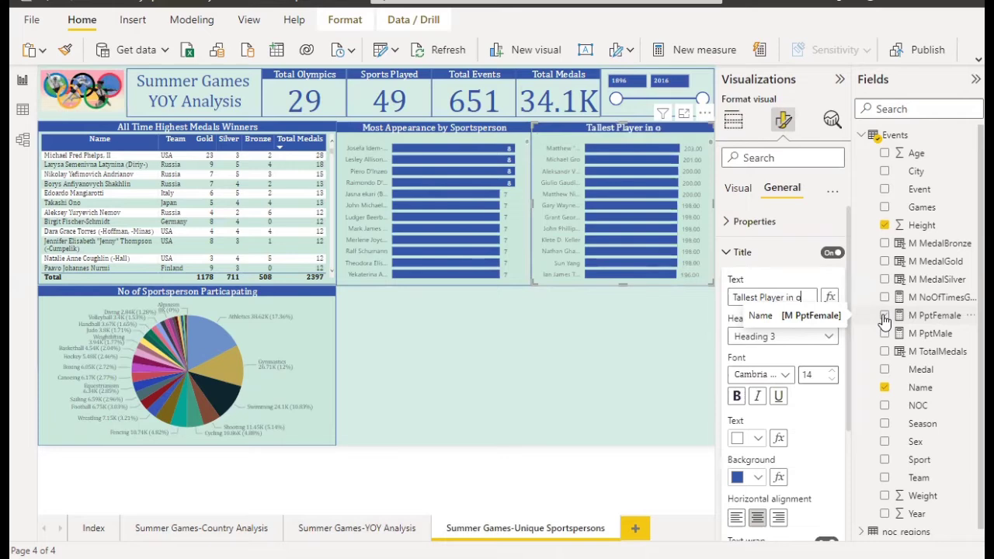
{"action": "type", "text": "Olympics"}
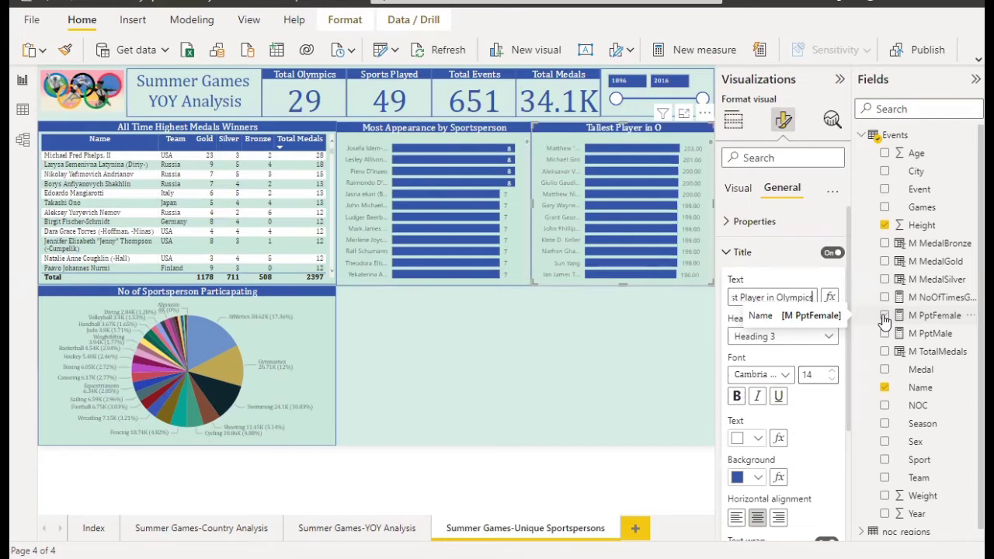
{"action": "type", "text": "("}
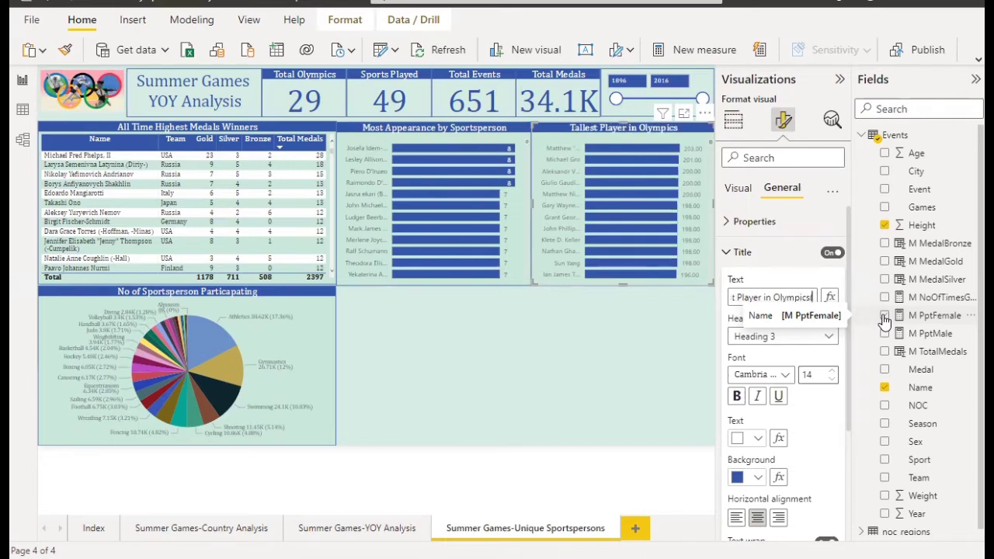
{"action": "type", "text": "CMS)"}
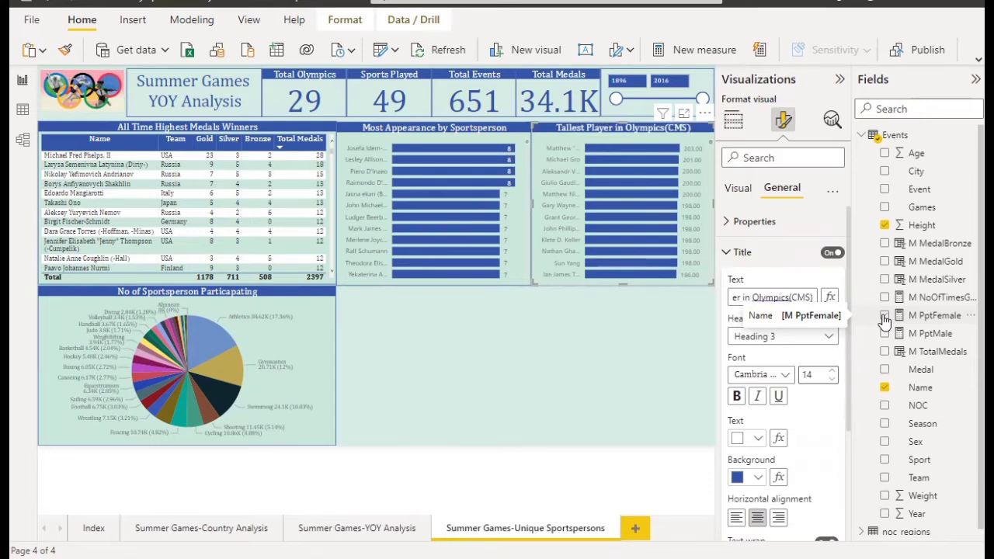
{"action": "left_click", "coordinate": [636, 355]}
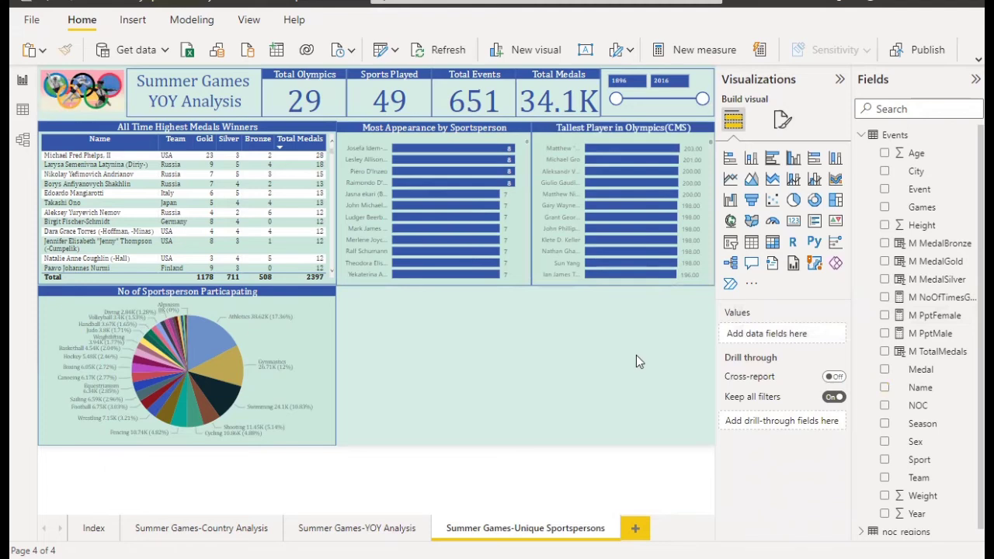
- Set the data label font of the Tallest Player in Olympics(CMS) bar chart to Cambria Math
{"action": "left_click", "coordinate": [695, 283]}
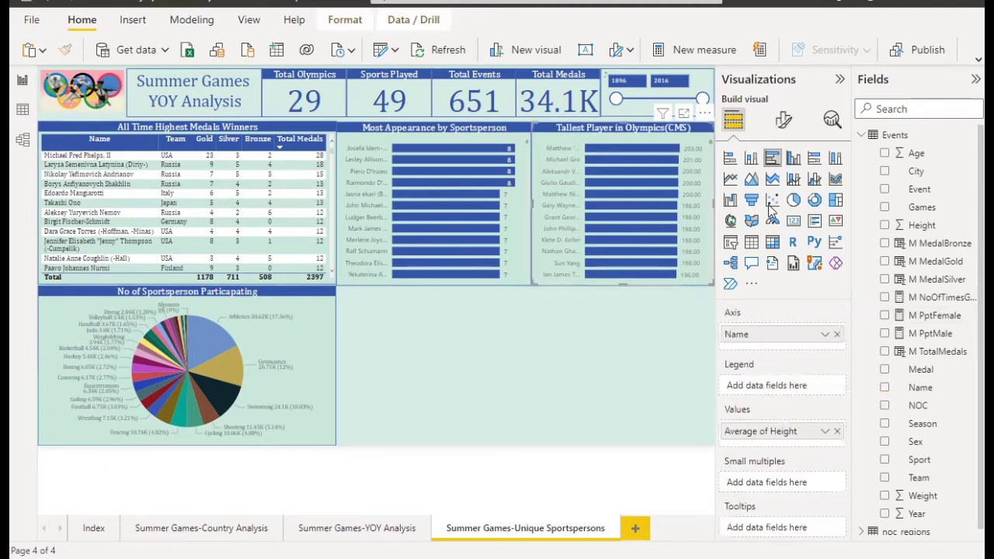
{"action": "left_click", "coordinate": [789, 132]}
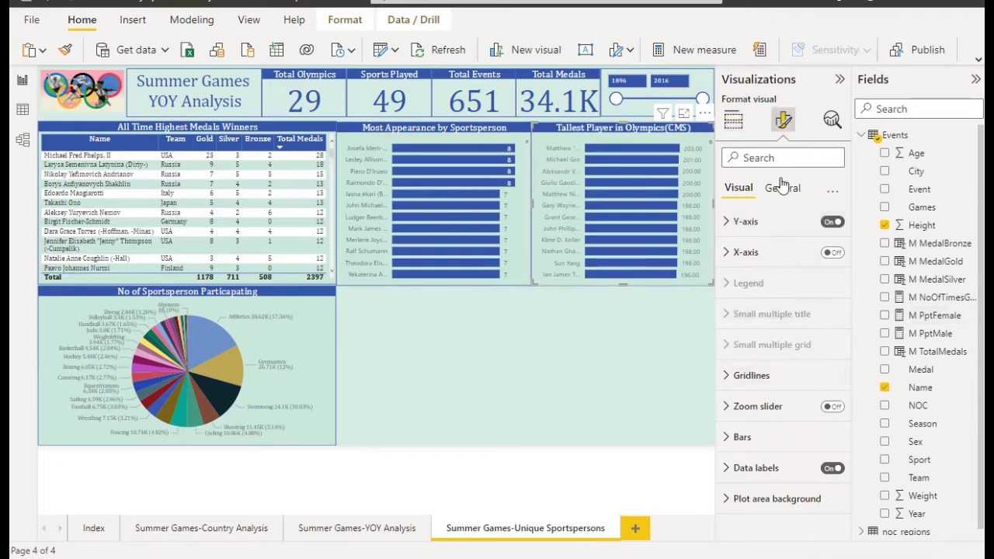
{"action": "left_click", "coordinate": [782, 190]}
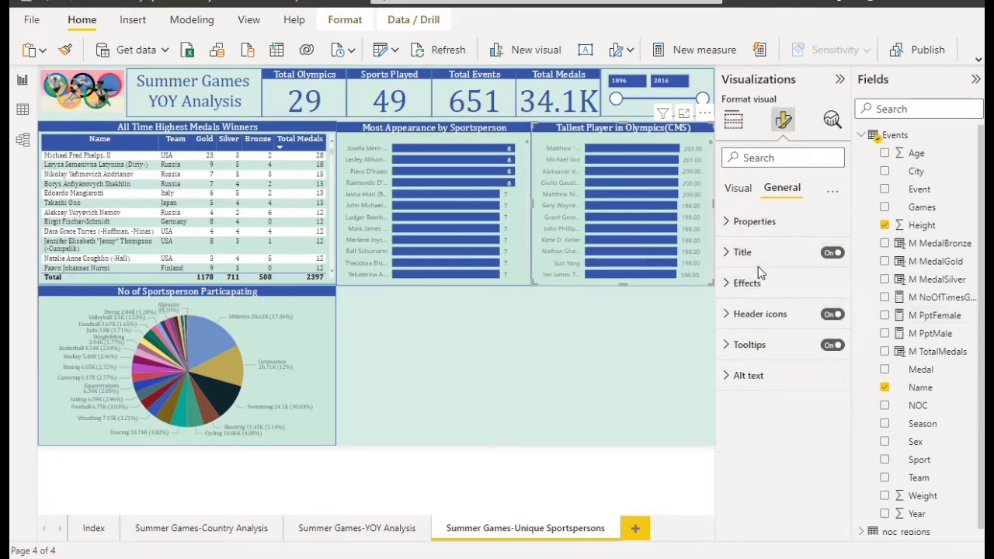
{"action": "left_click", "coordinate": [742, 191]}
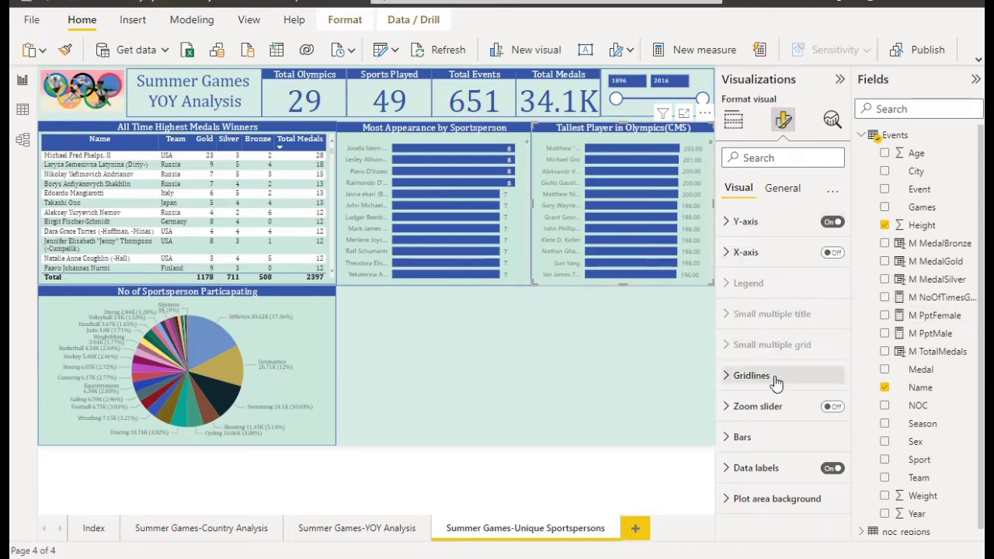
{"action": "left_click", "coordinate": [756, 468]}
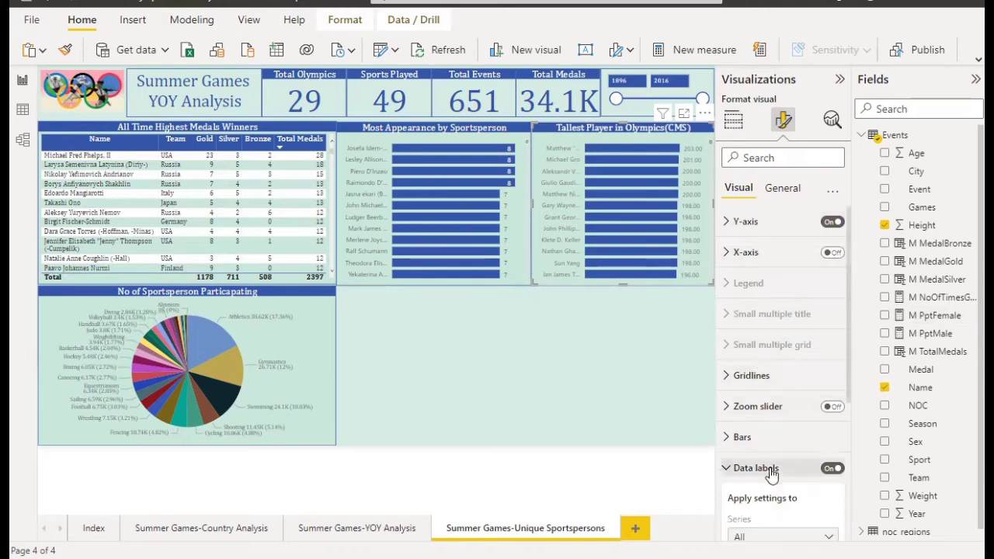
{"action": "scroll", "coordinate": [771, 475], "scroll_direction": "down", "scroll_amount": 2}
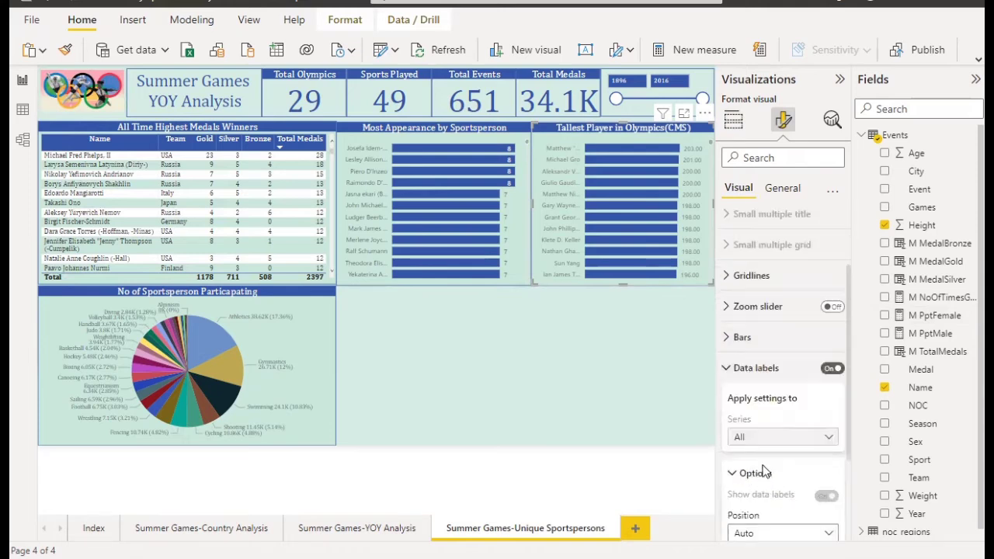
{"action": "scroll", "coordinate": [771, 475], "scroll_direction": "down", "scroll_amount": 2}
{"action": "left_click", "coordinate": [771, 446]}
{"action": "scroll", "coordinate": [771, 446], "scroll_direction": "down", "scroll_amount": 2}
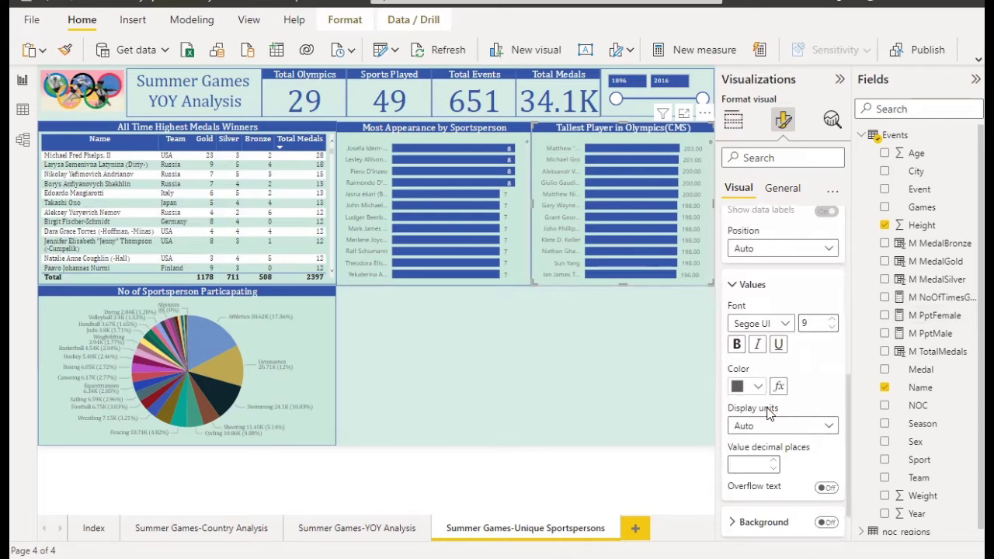
{"action": "left_click", "coordinate": [786, 324]}
{"action": "scroll", "coordinate": [779, 287], "scroll_direction": "up", "scroll_amount": 3}
{"action": "left_click", "coordinate": [769, 175]}
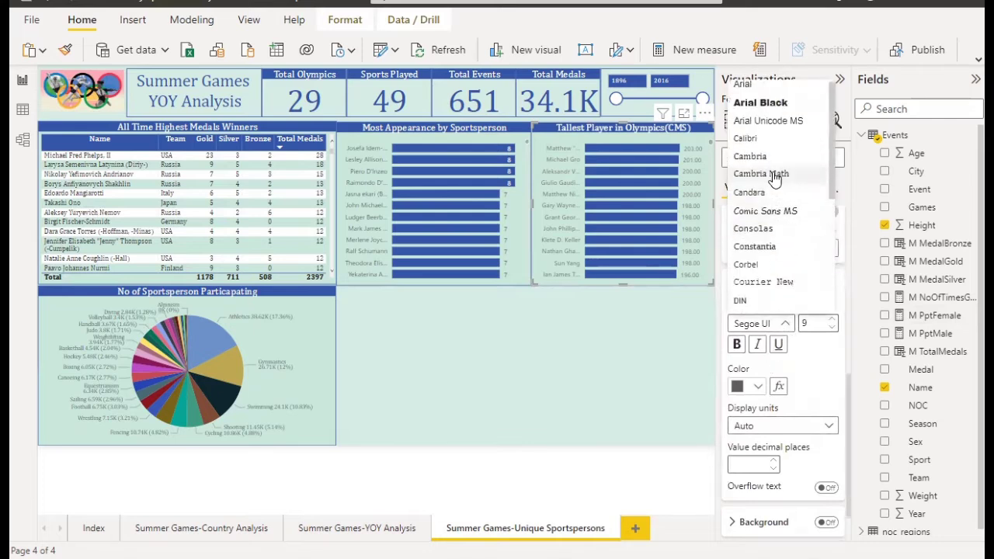
- Set the height data labels' display units to None with 0 decimal places
{"action": "left_click", "coordinate": [774, 426]}
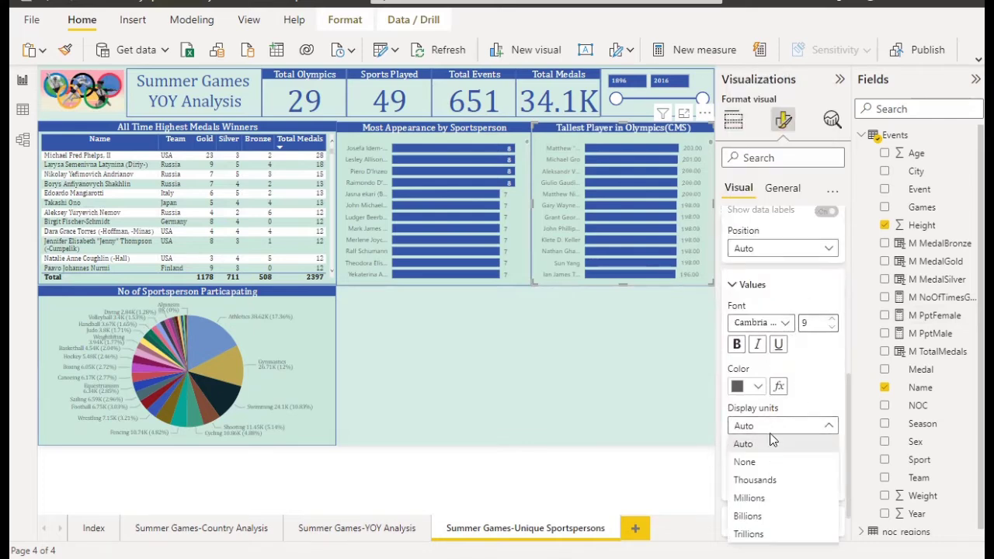
{"action": "left_click", "coordinate": [777, 462]}
{"action": "left_click", "coordinate": [747, 464]}
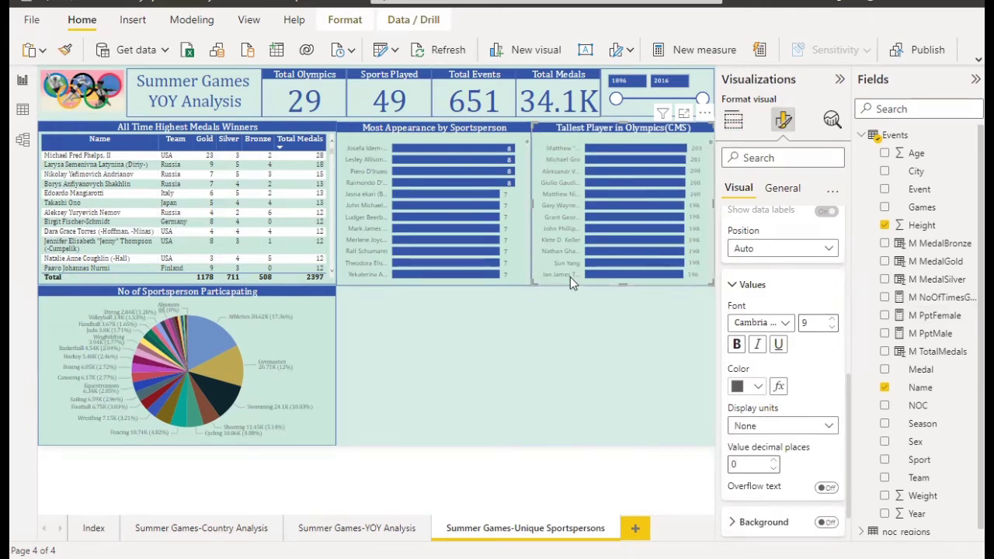
{"action": "left_click", "coordinate": [574, 334]}
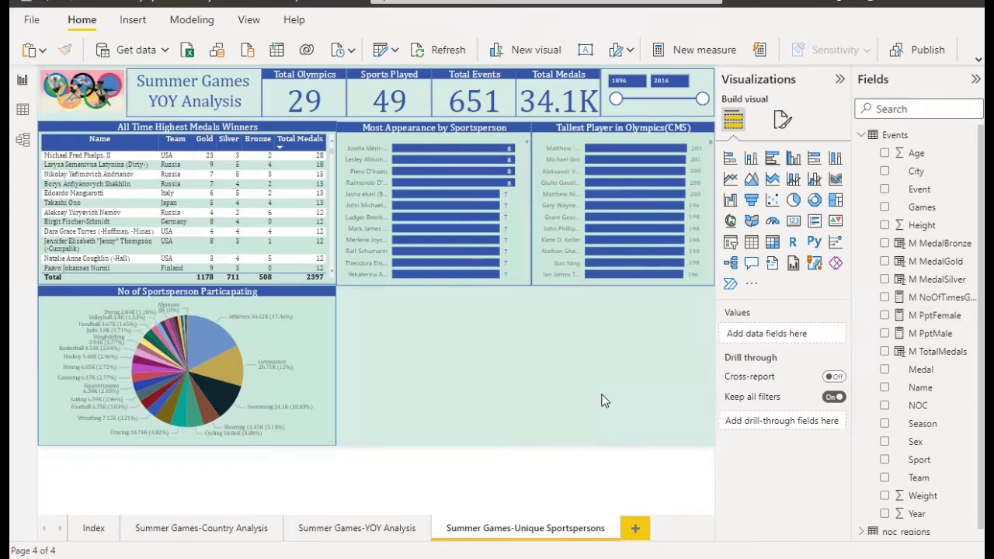
- Duplicate the All Time Highest Medals Winners table and fit the copy into the empty area below the two bar charts
{"action": "left_click", "coordinate": [99, 280]}
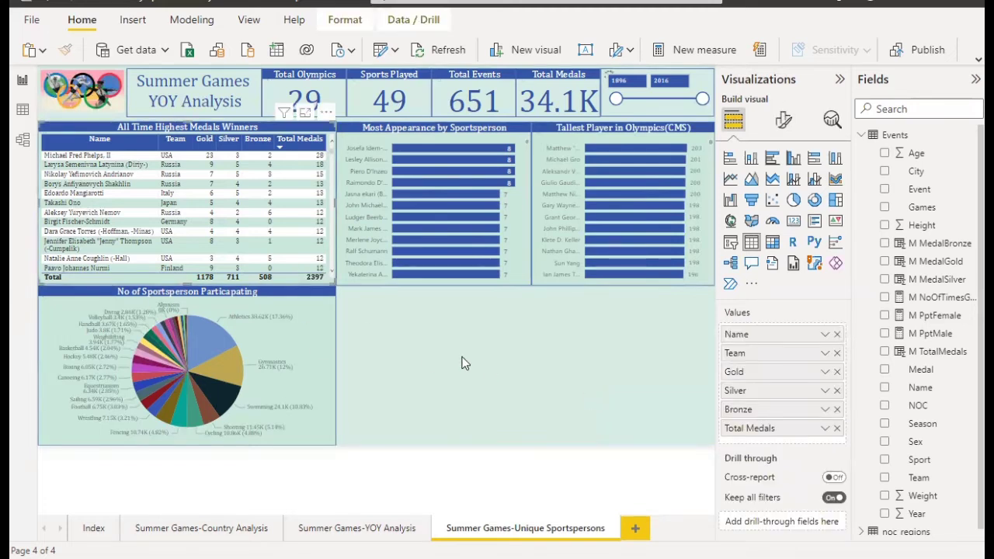
{"action": "key", "text": "ctrl+v"}
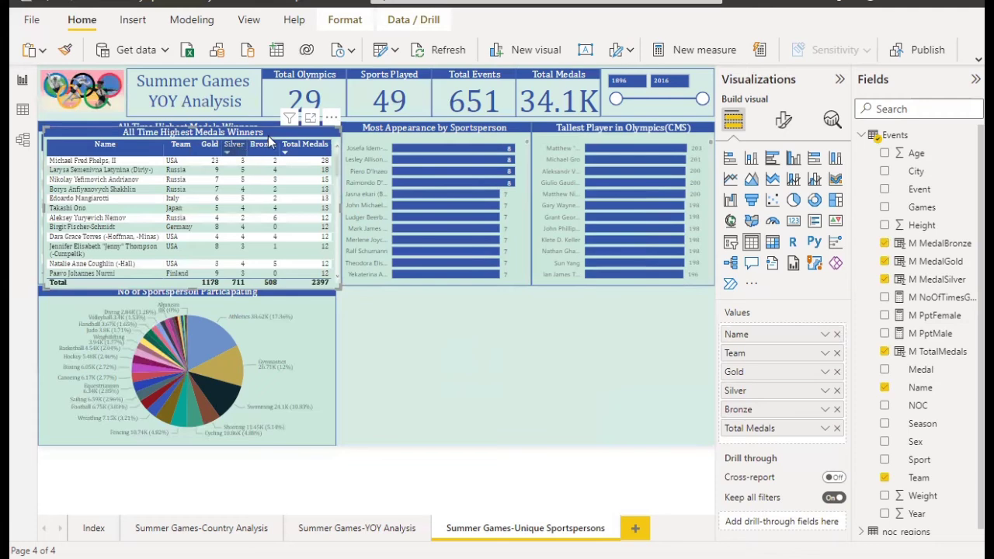
{"action": "left_click_drag", "start_coordinate": [269, 142], "coordinate": [575, 357]}
{"action": "left_click_drag", "start_coordinate": [636, 376], "coordinate": [719, 376]}
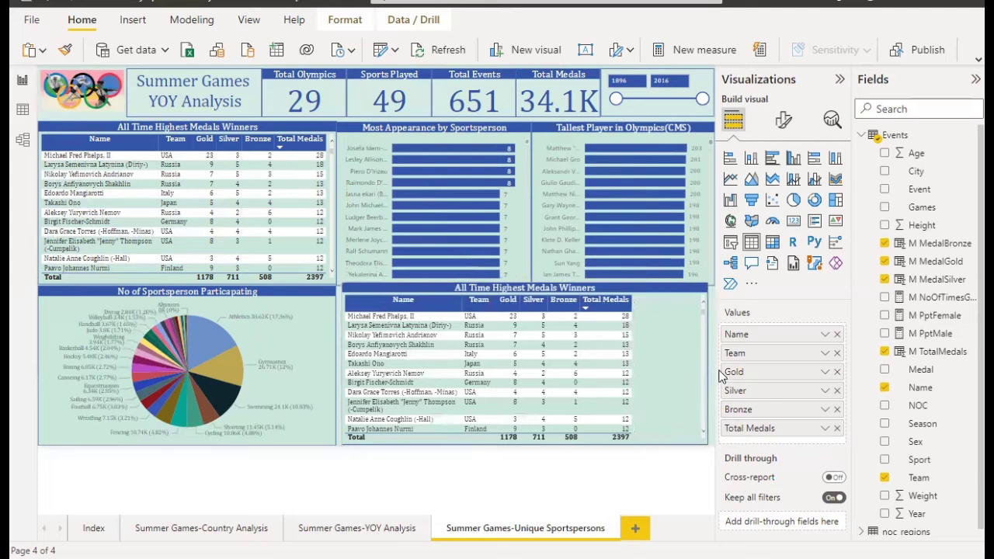
{"action": "left_click_drag", "start_coordinate": [527, 286], "coordinate": [520, 294]}
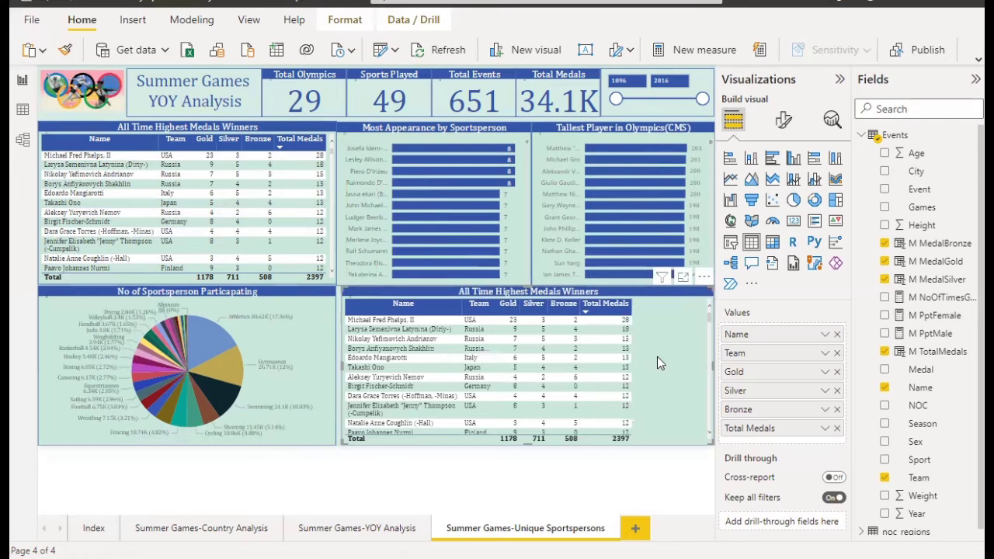
- Remove the Bronze, Silver and Gold columns from the copied medals table
{"action": "left_click", "coordinate": [838, 410]}
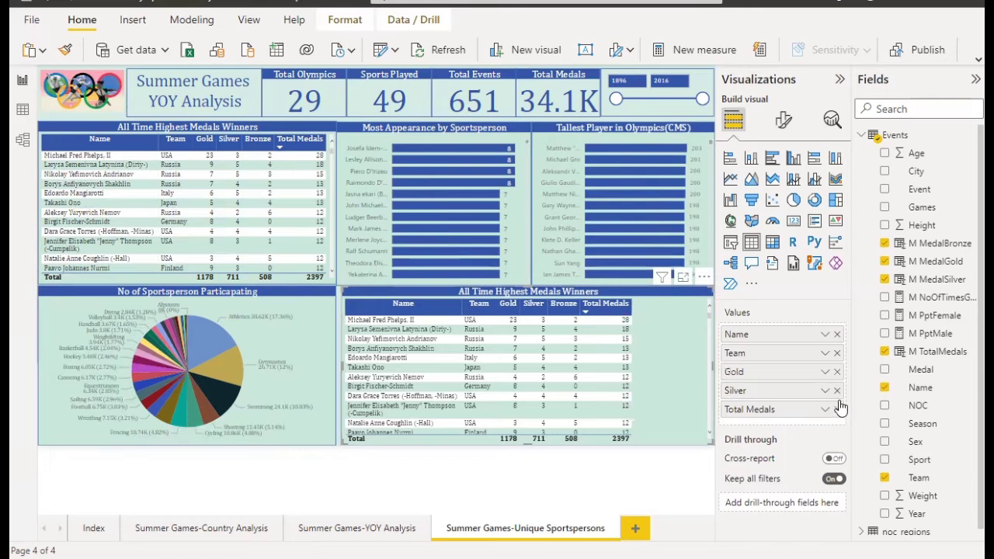
{"action": "left_click", "coordinate": [838, 391]}
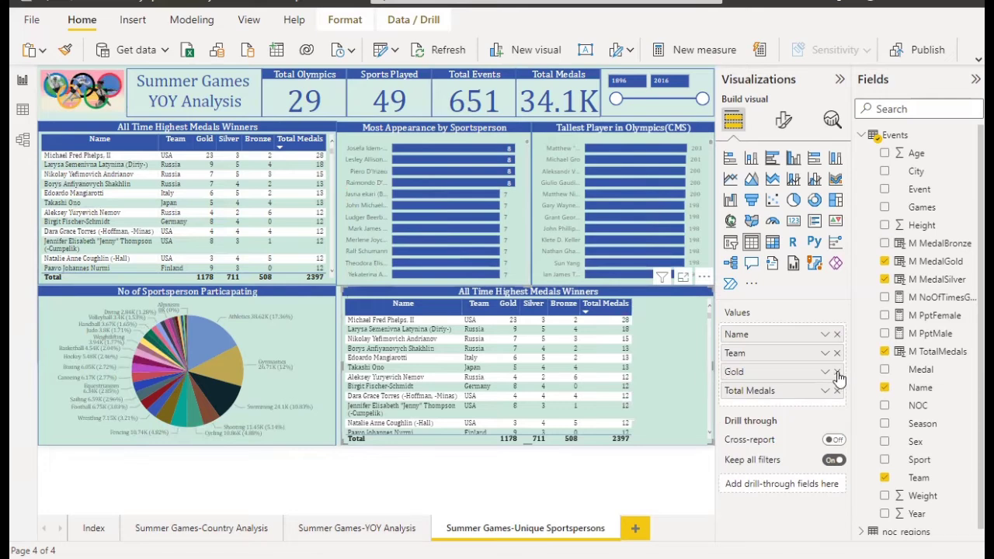
{"action": "left_click", "coordinate": [837, 372]}
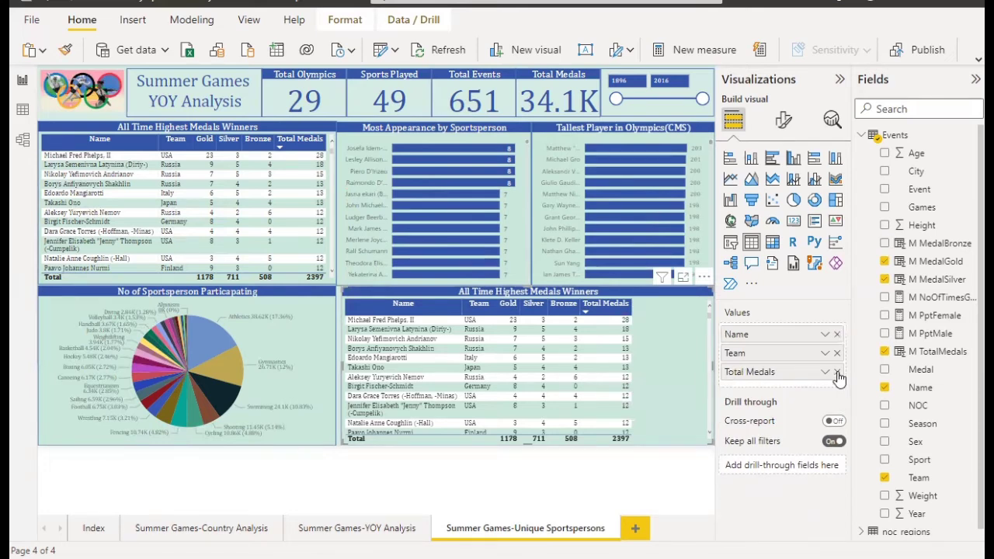
- Add Age, Year and Event to the copied table, ordering its columns as Name, Team, Event, Year, Age, Total Medals
{"action": "left_click", "coordinate": [885, 154]}
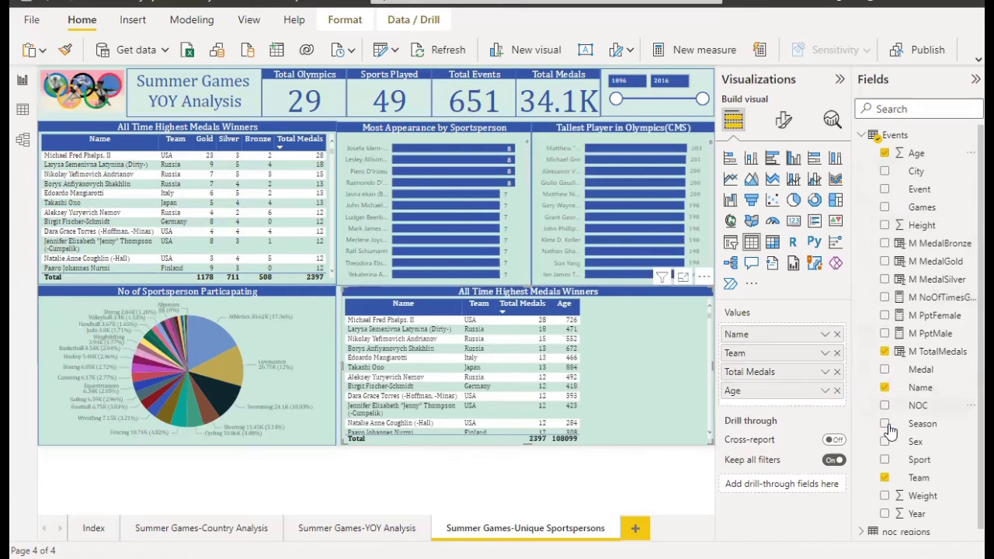
{"action": "left_click", "coordinate": [884, 514]}
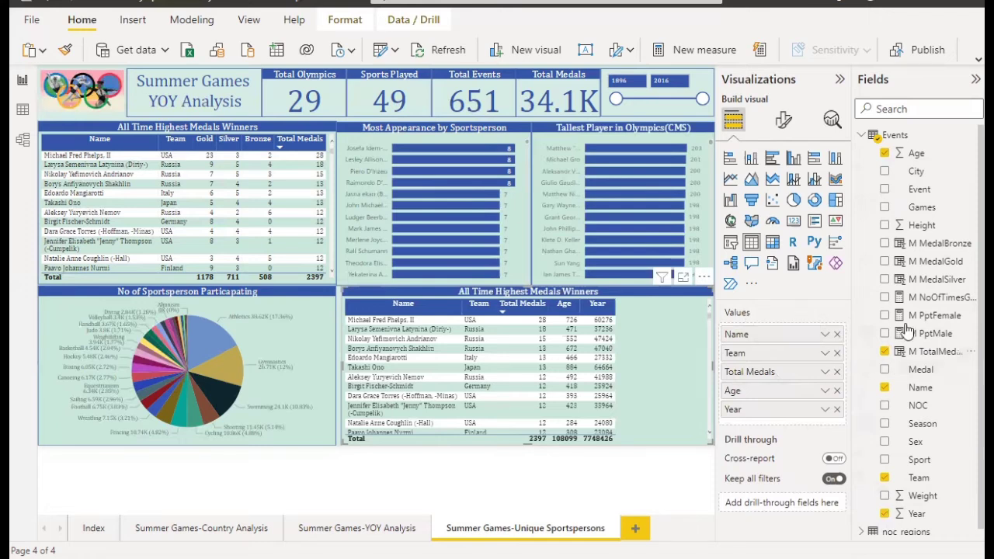
{"action": "left_click", "coordinate": [885, 190]}
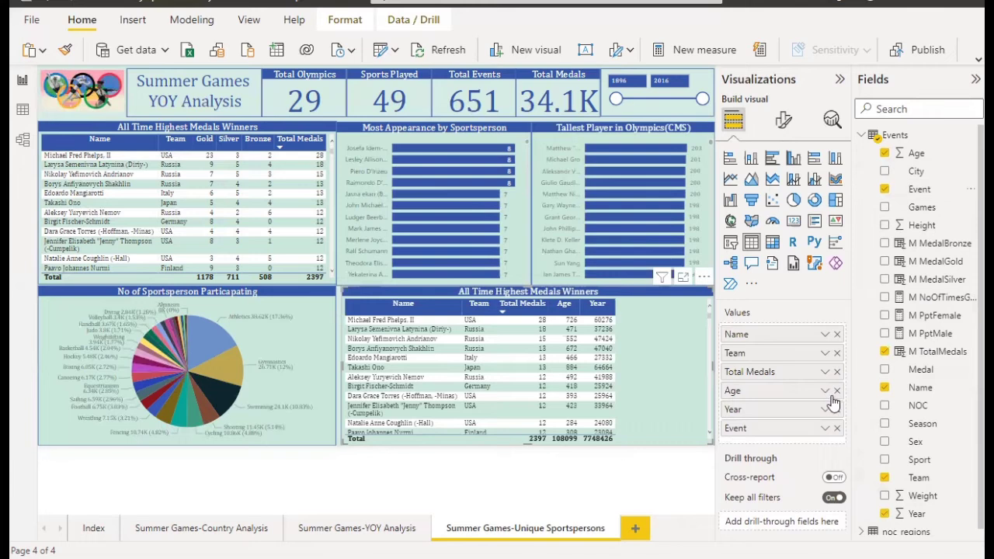
{"action": "left_click_drag", "start_coordinate": [768, 435], "coordinate": [766, 362]}
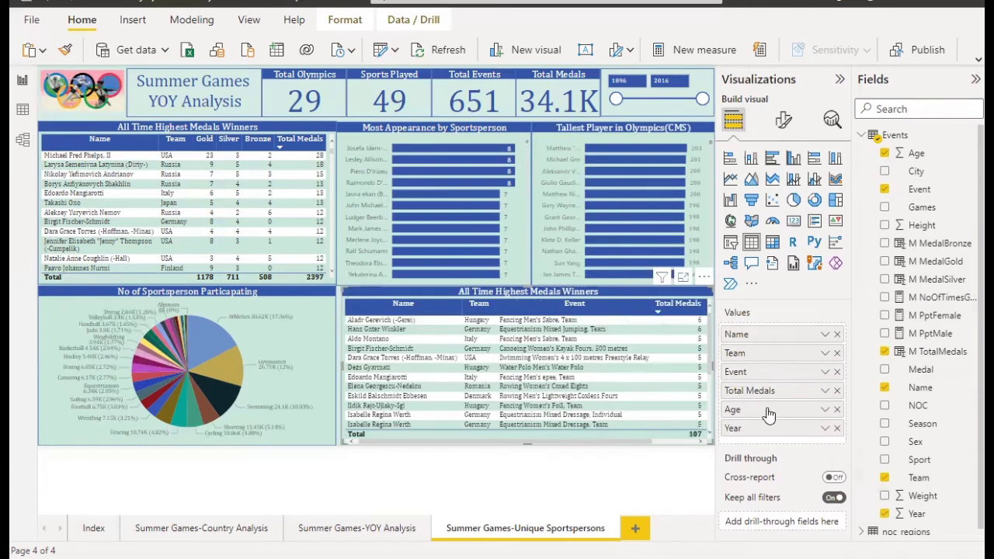
{"action": "left_click_drag", "start_coordinate": [766, 417], "coordinate": [760, 390]}
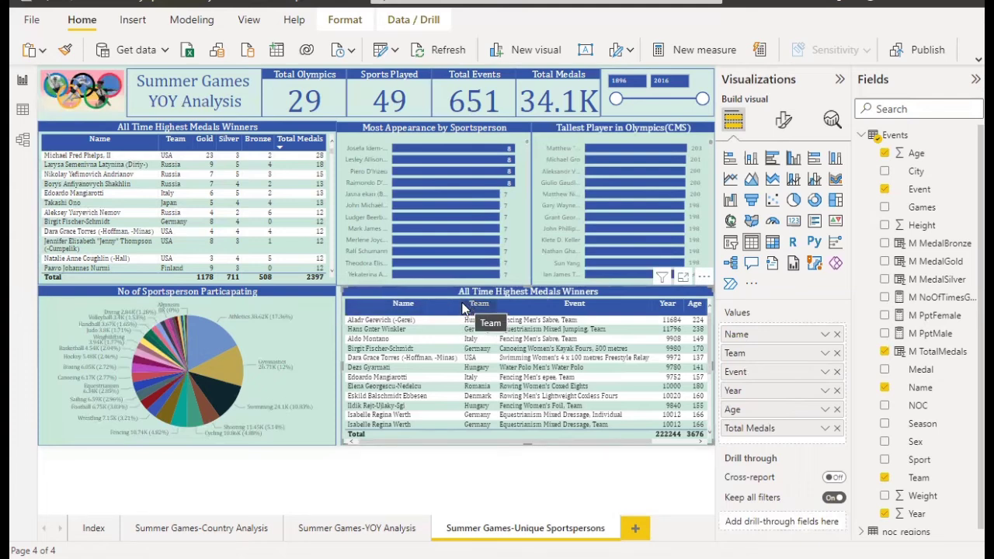
- Narrow the Name and Event columns of the copied table so that all its columns fit
{"action": "left_click_drag", "start_coordinate": [464, 308], "coordinate": [420, 304]}
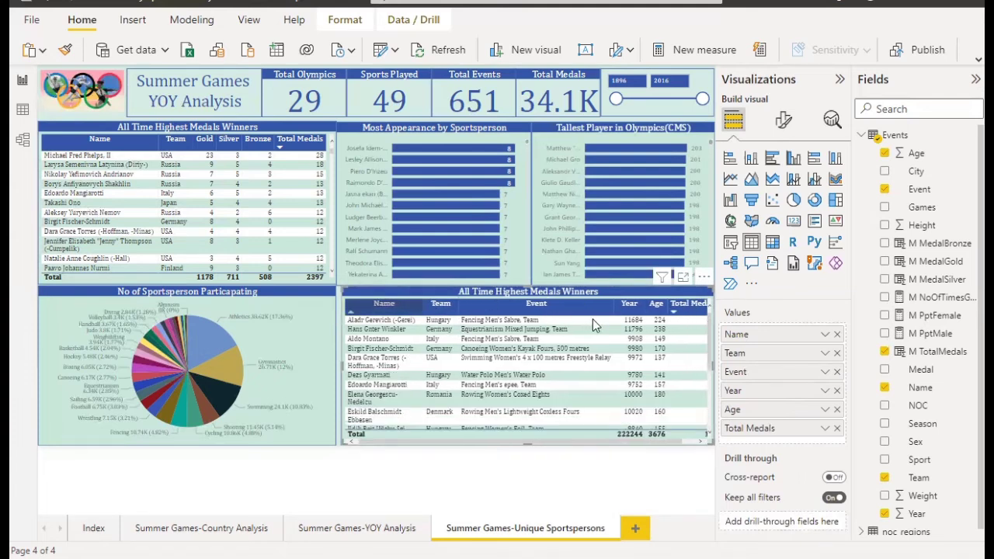
{"action": "left_click_drag", "start_coordinate": [617, 311], "coordinate": [556, 310]}
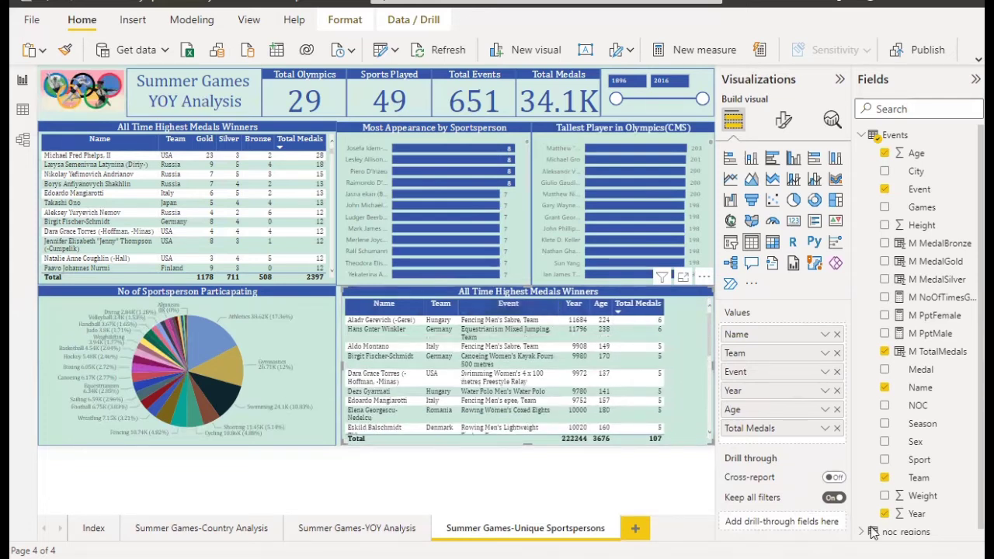
- Replace Event with Sport in the copied table, placing Sport directly after Team
{"action": "left_click", "coordinate": [21, 111]}
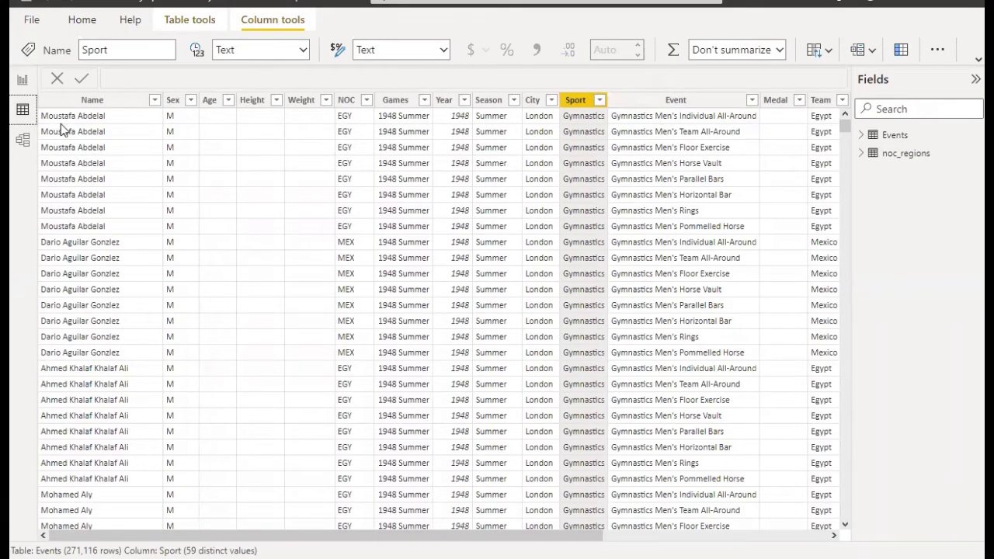
{"action": "left_click", "coordinate": [24, 82]}
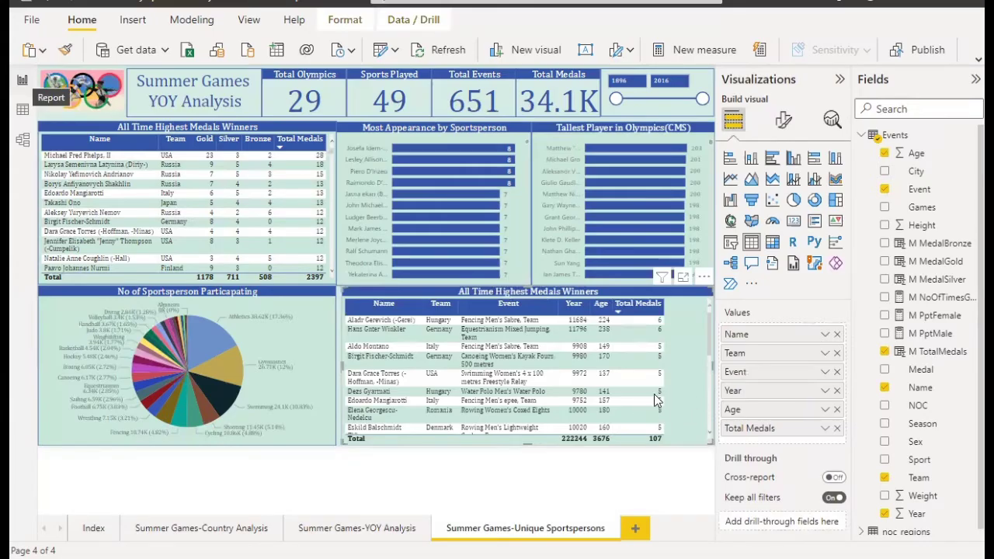
{"action": "left_click", "coordinate": [838, 371]}
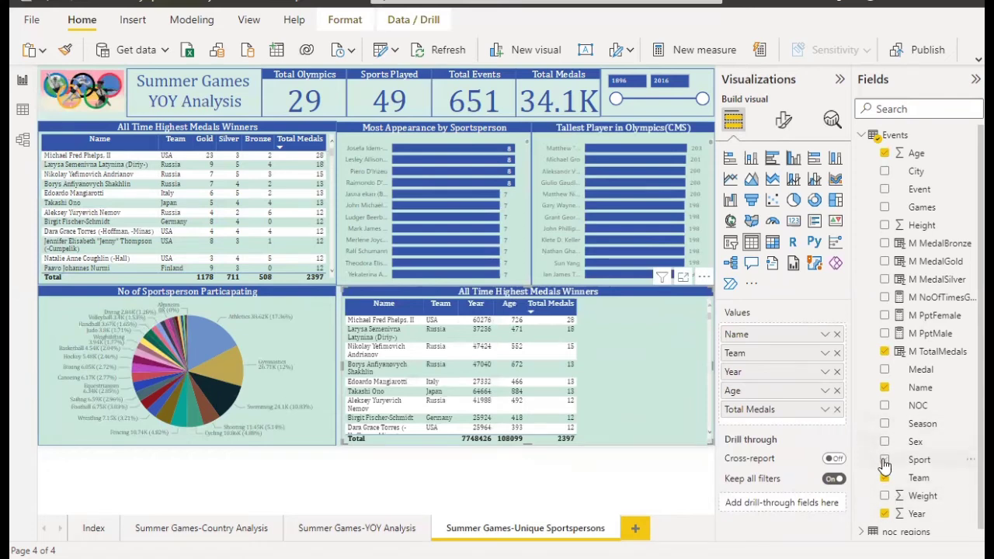
{"action": "left_click", "coordinate": [885, 460]}
{"action": "left_click_drag", "start_coordinate": [758, 431], "coordinate": [754, 369]}
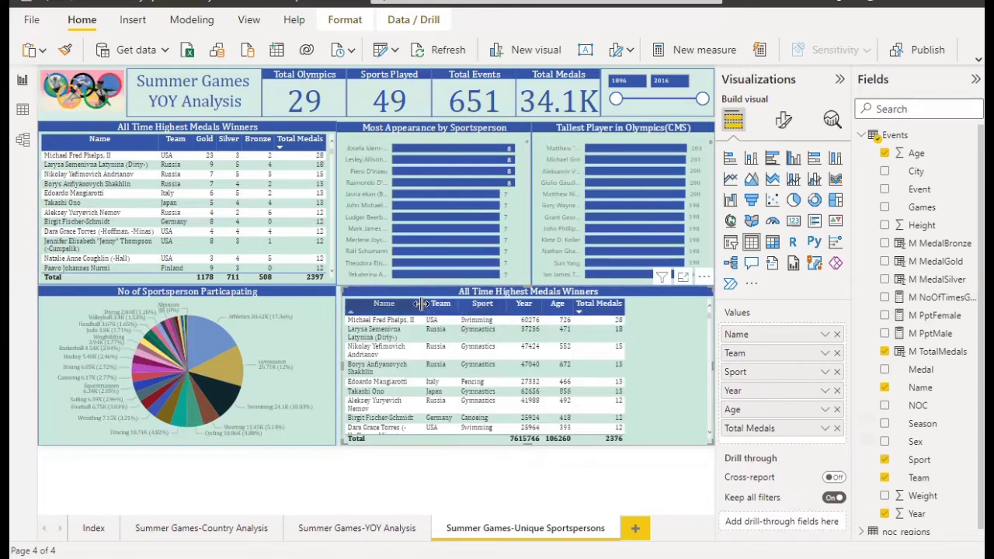
- Widen the Name and Team columns of the copied table
{"action": "left_click_drag", "start_coordinate": [436, 306], "coordinate": [470, 310]}
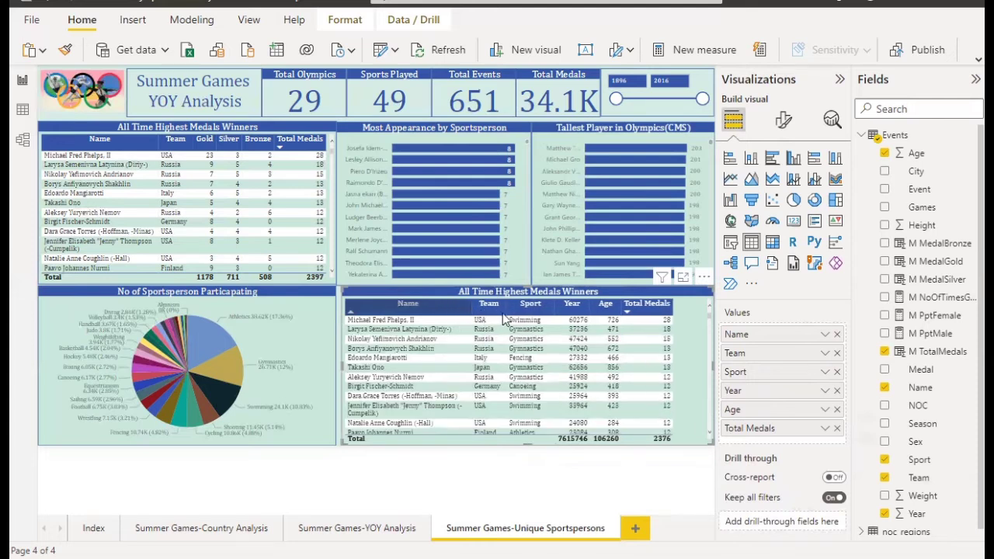
{"action": "left_click_drag", "start_coordinate": [507, 309], "coordinate": [522, 309]}
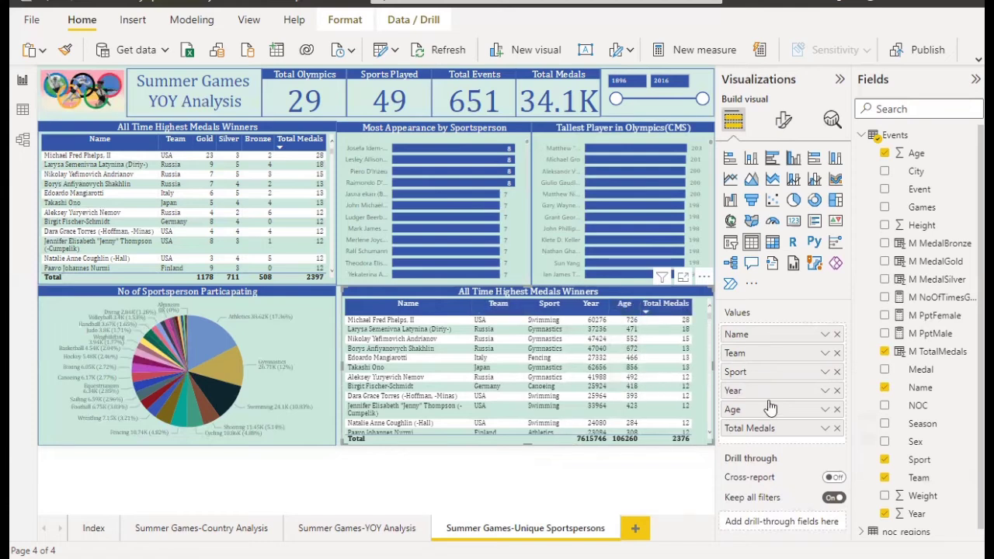
- Summarize Age as Average and Year as Minimum in the copied table
{"action": "left_click", "coordinate": [825, 410]}
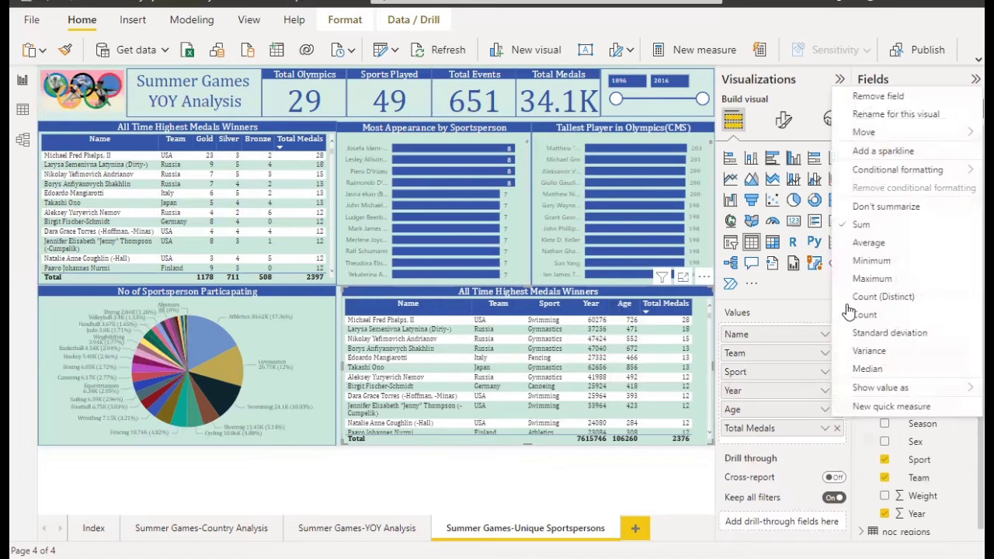
{"action": "left_click", "coordinate": [843, 247]}
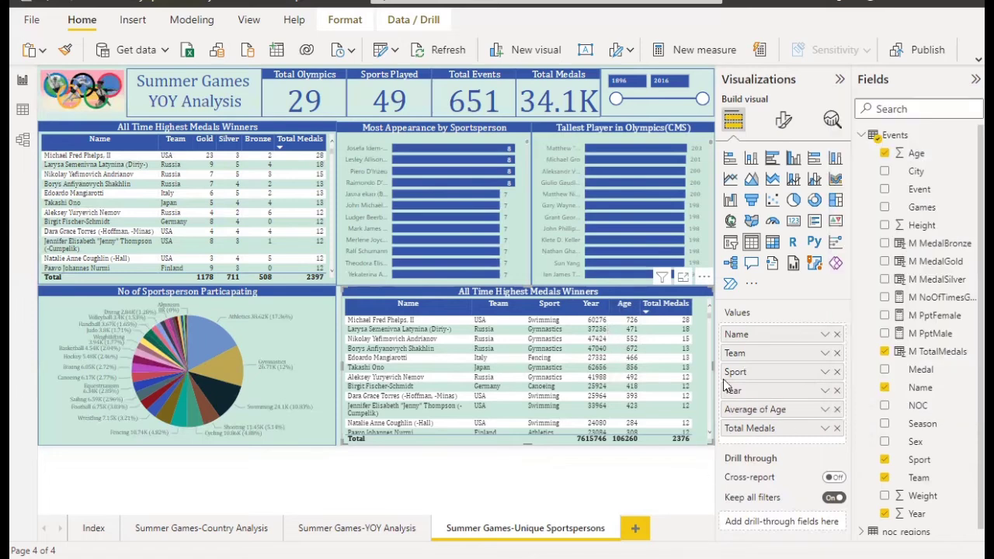
{"action": "left_click", "coordinate": [826, 393]}
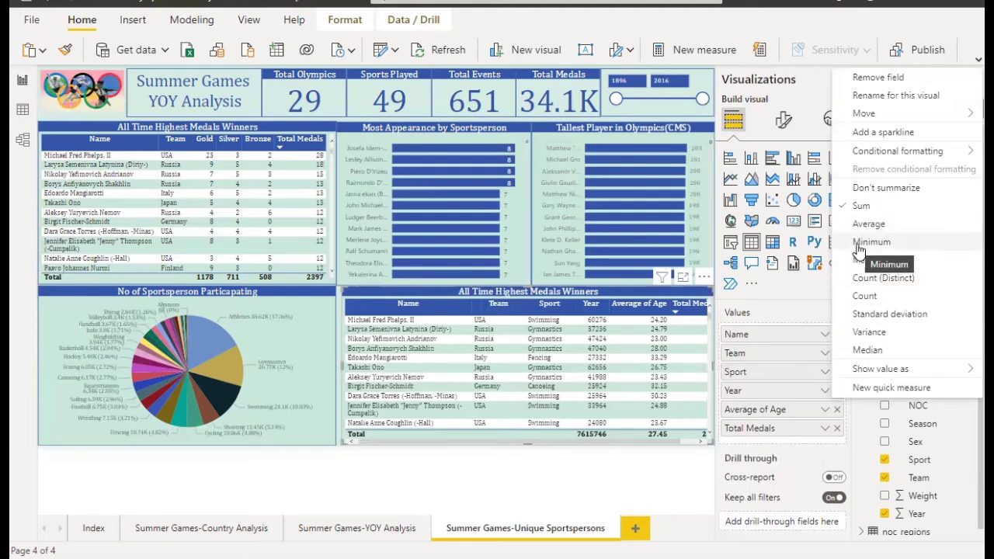
{"action": "left_click", "coordinate": [863, 242]}
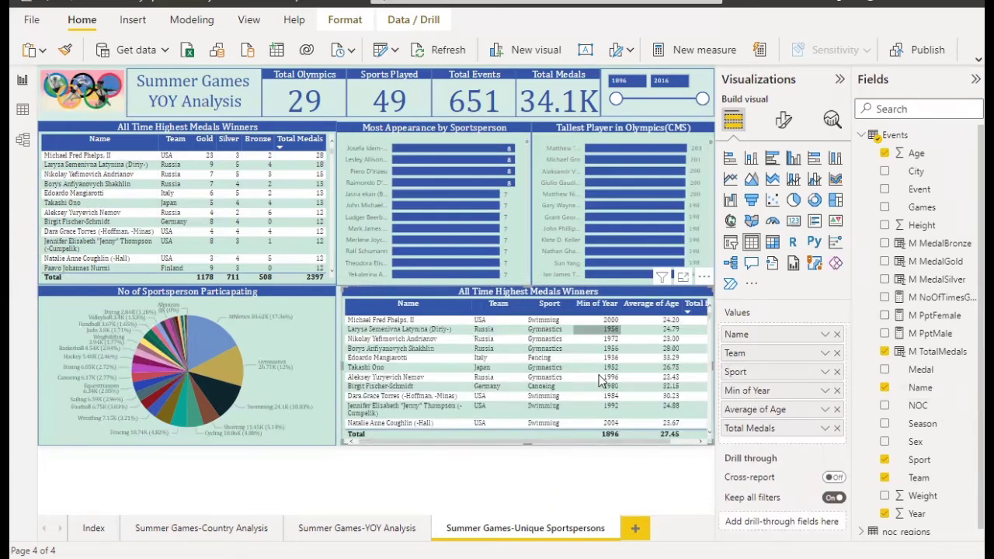
- Rename the Average of Age column of the copied table as Age
{"action": "double_click", "coordinate": [767, 412]}
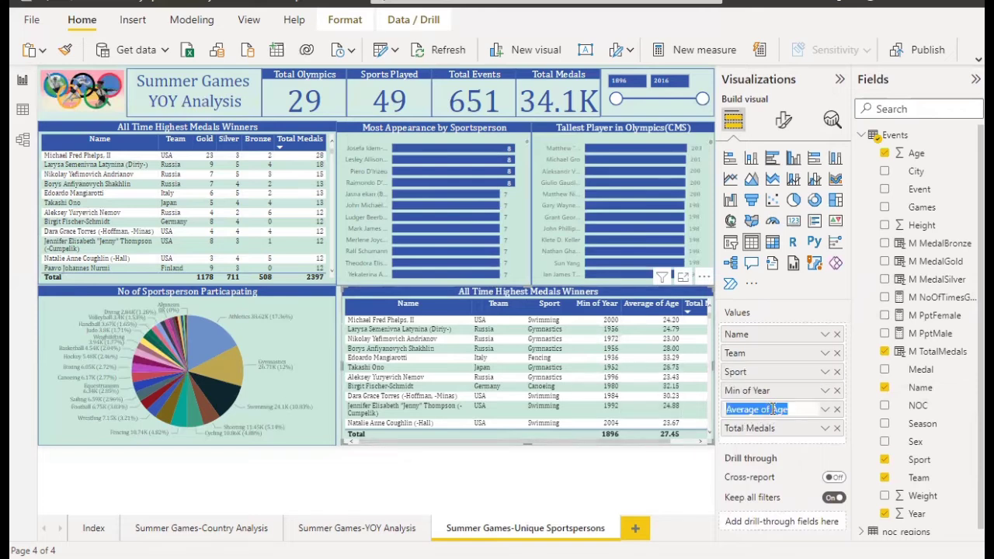
{"action": "left_click", "coordinate": [773, 410]}
{"action": "key", "text": "BackSpace"}
{"action": "key", "text": "BackSpace"}
{"action": "key", "text": "BackSpace"}
{"action": "key", "text": "BackSpace"}
{"action": "key", "text": "BackSpace"}
{"action": "key", "text": "BackSpace"}
{"action": "key", "text": "BackSpace"}
{"action": "key", "text": "BackSpace"}
{"action": "key", "text": "BackSpace"}
{"action": "key", "text": "BackSpace"}
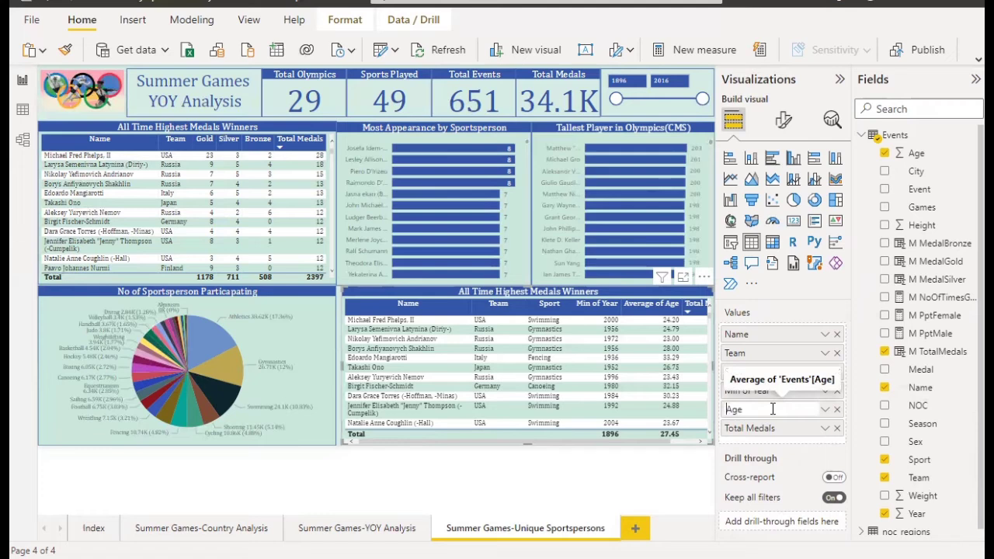
{"action": "key", "text": "Return"}
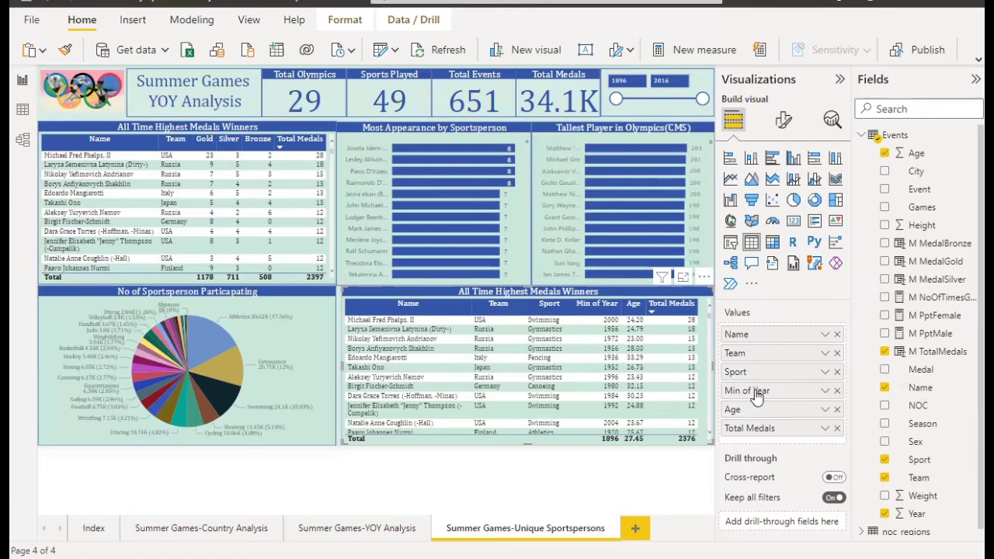
- Rename the Min of Year column of the copied table as Year
{"action": "double_click", "coordinate": [755, 391]}
{"action": "left_click", "coordinate": [757, 389]}
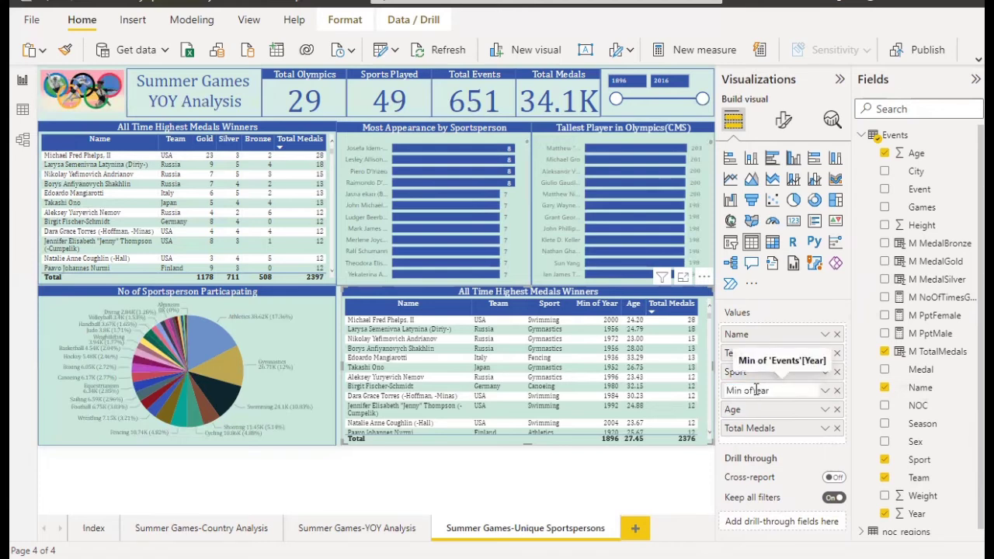
{"action": "key", "text": "BackSpace"}
{"action": "key", "text": "BackSpace"}
{"action": "key", "text": "BackSpace"}
{"action": "key", "text": "BackSpace"}
{"action": "key", "text": "BackSpace"}
{"action": "key", "text": "BackSpace"}
{"action": "key", "text": "BackSpace"}
{"action": "key", "text": "Return"}
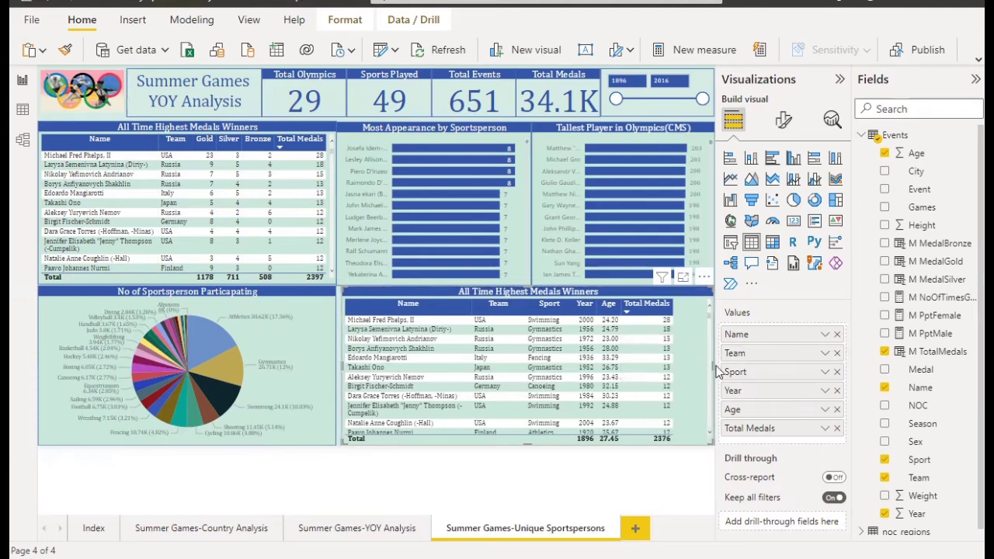
- Set Year and Age in the copied table to Don't summarize, and sort the table by Age in ascending order
{"action": "left_click", "coordinate": [825, 391]}
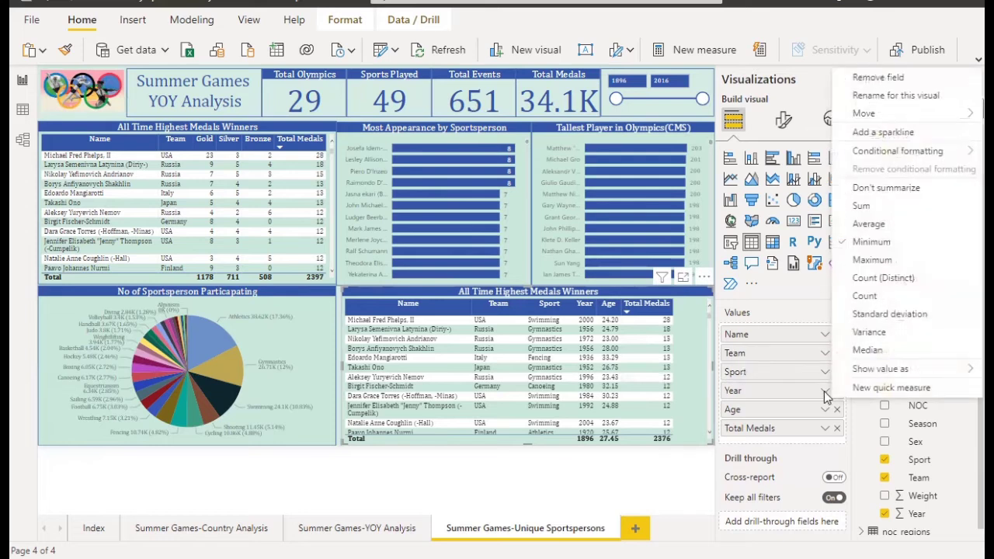
{"action": "left_click", "coordinate": [811, 373]}
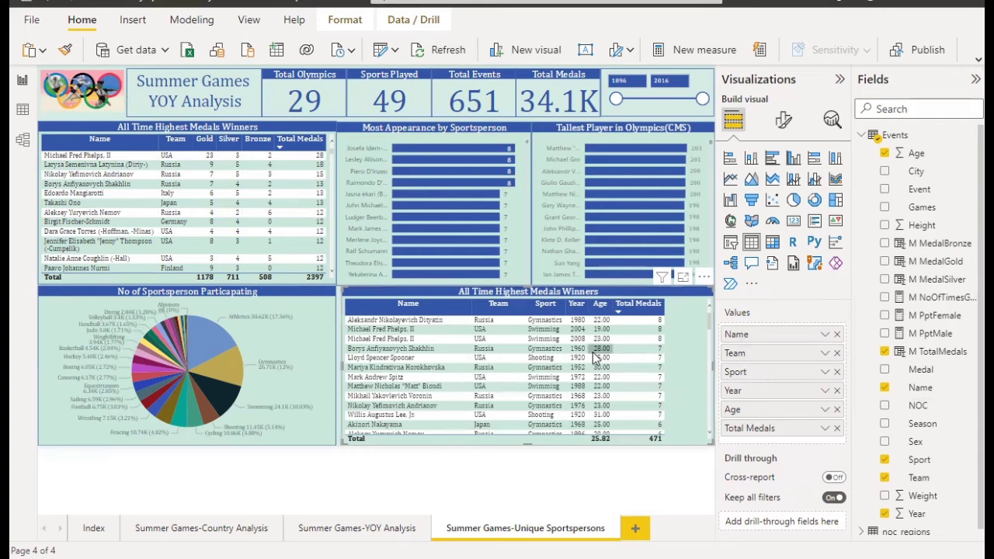
{"action": "left_click", "coordinate": [827, 412]}
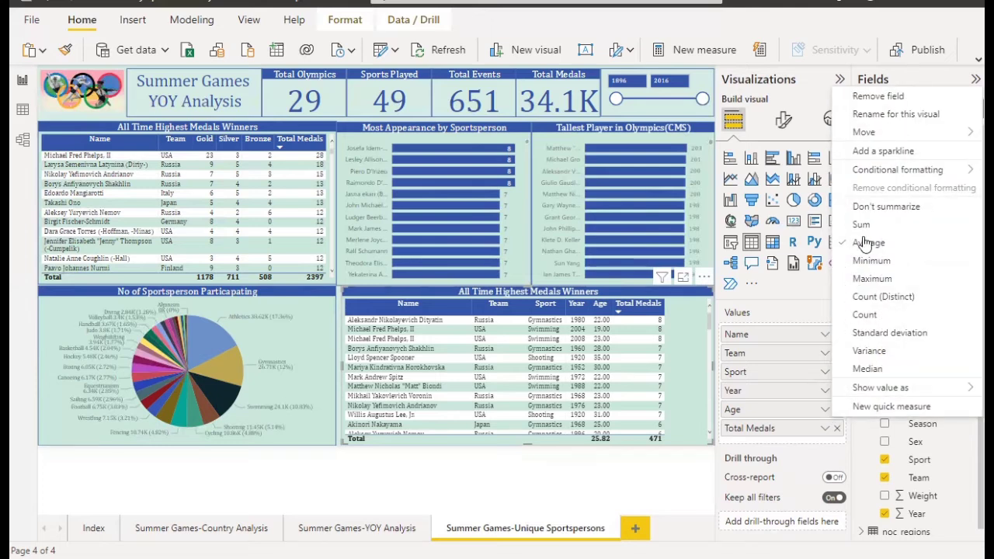
{"action": "left_click", "coordinate": [852, 206]}
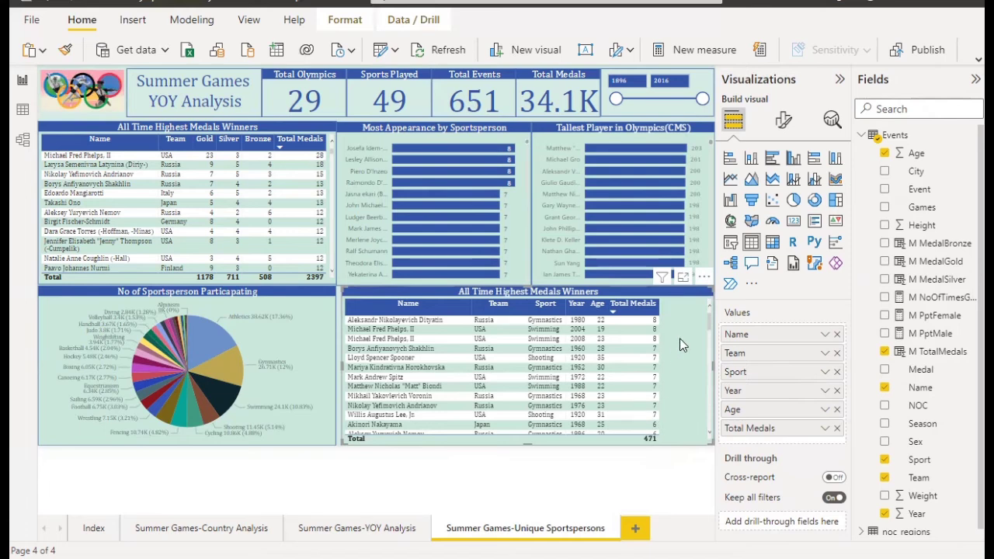
{"action": "left_click", "coordinate": [595, 307]}
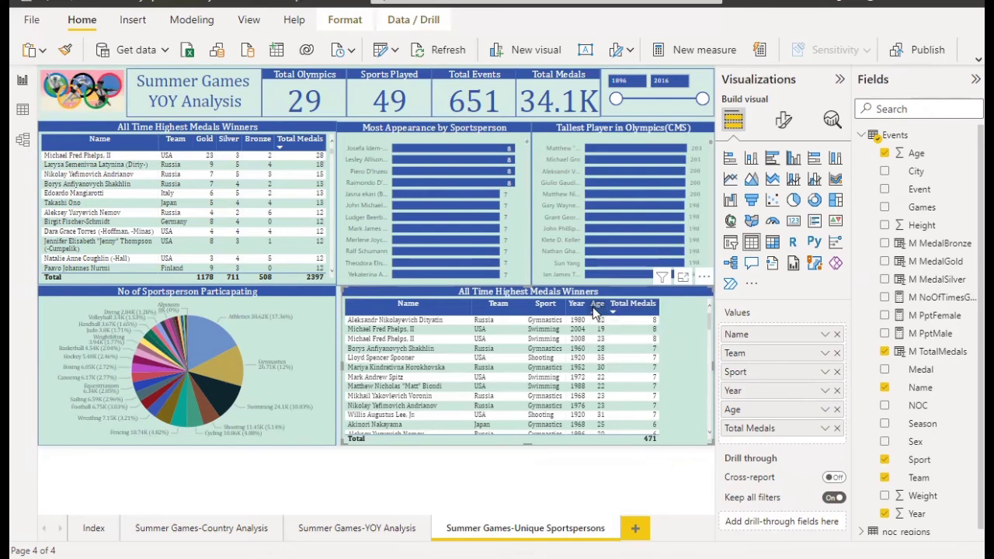
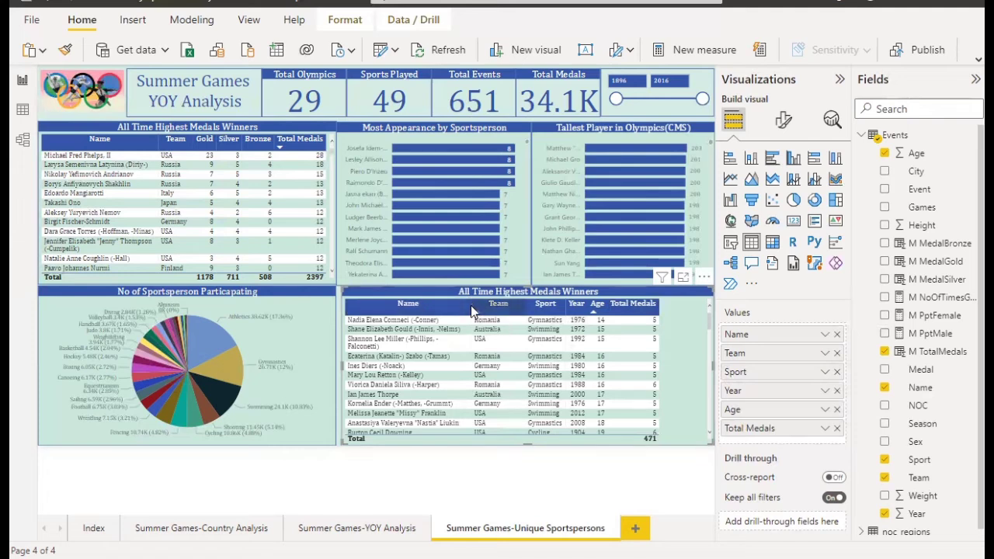
- Widen the Name, Sport, Year and Age columns so that the copied table's columns fill its full width
{"action": "left_click", "coordinate": [476, 309]}
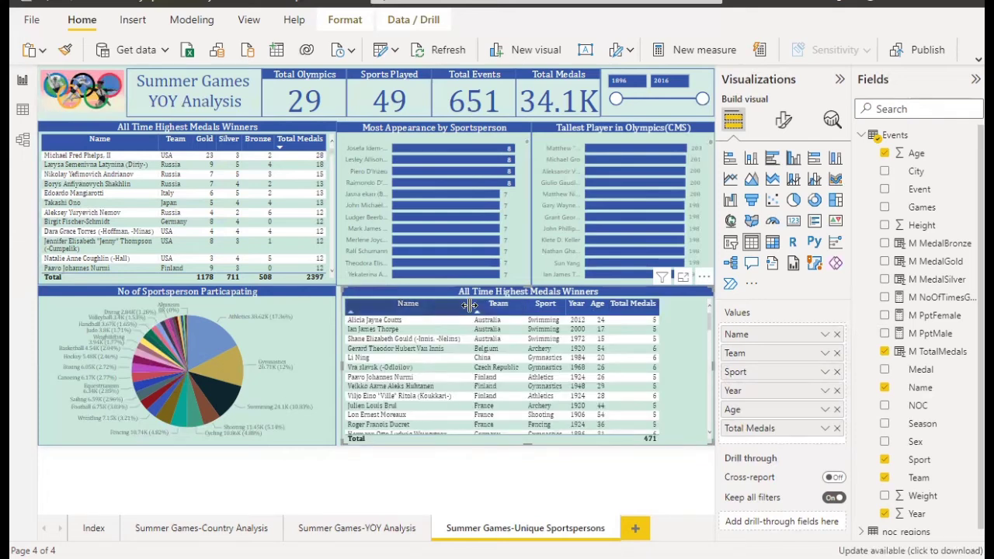
{"action": "mouse_move", "coordinate": [489, 307]}
{"action": "left_mouse_down"}
{"action": "mouse_move", "coordinate": [498, 307]}
{"action": "mouse_move", "coordinate": [481, 314]}
{"action": "left_mouse_up"}
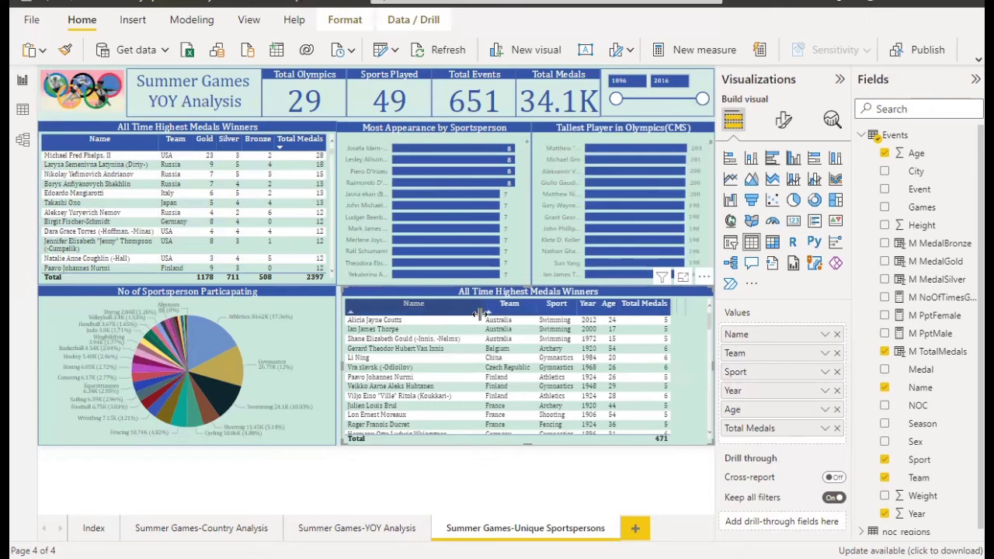
{"action": "mouse_move", "coordinate": [666, 307]}
{"action": "left_mouse_down"}
{"action": "mouse_move", "coordinate": [709, 307]}
{"action": "mouse_move", "coordinate": [664, 311]}
{"action": "left_mouse_up"}
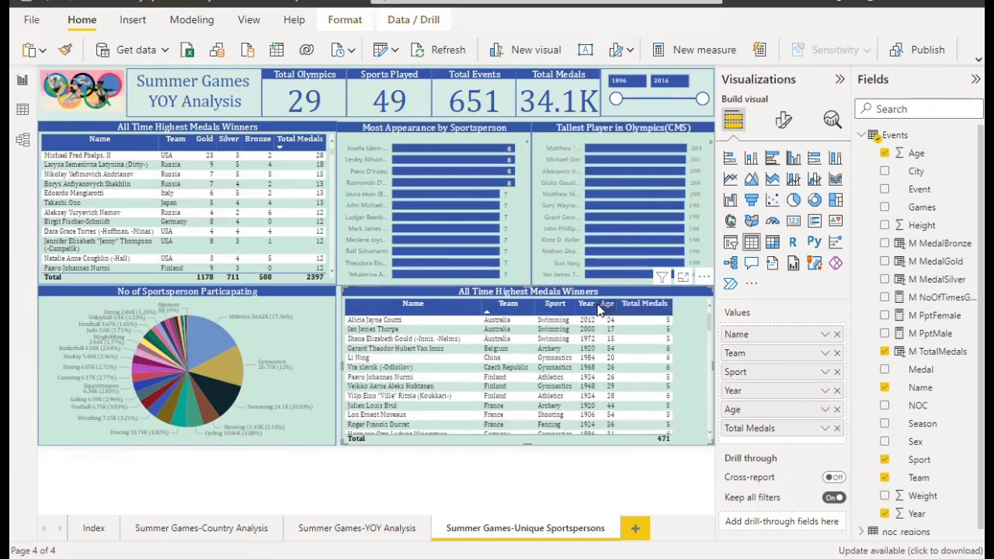
{"action": "left_click_drag", "start_coordinate": [594, 303], "coordinate": [650, 304]}
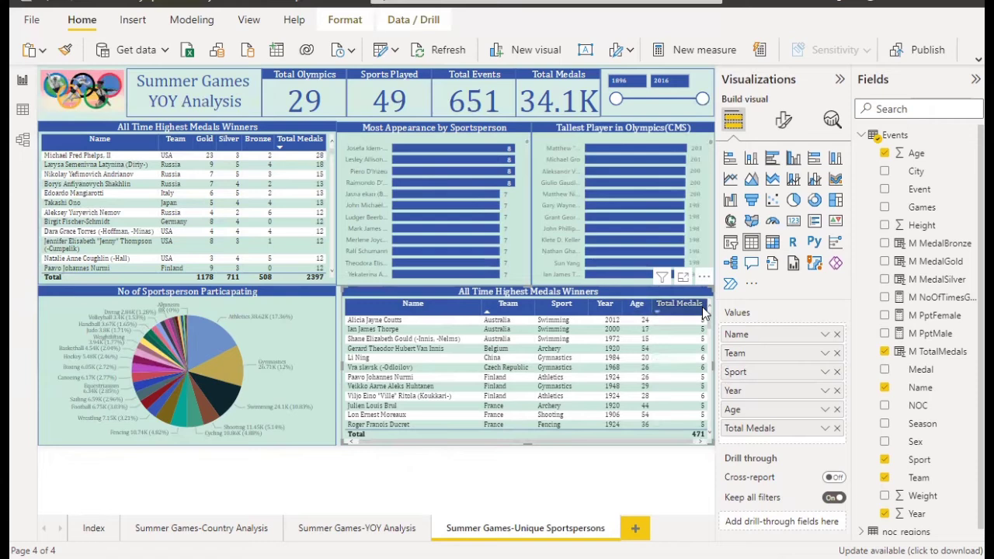
{"action": "left_click_drag", "start_coordinate": [703, 307], "coordinate": [709, 309]}
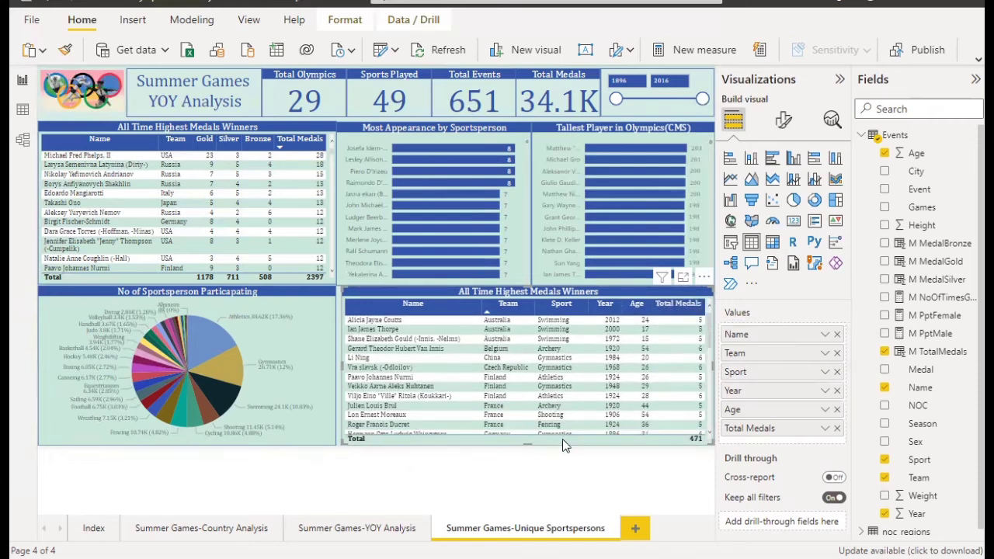
{"action": "scroll", "coordinate": [581, 376], "scroll_direction": "down", "scroll_amount": 3}
{"action": "scroll", "coordinate": [583, 376], "scroll_direction": "up", "scroll_amount": 3}
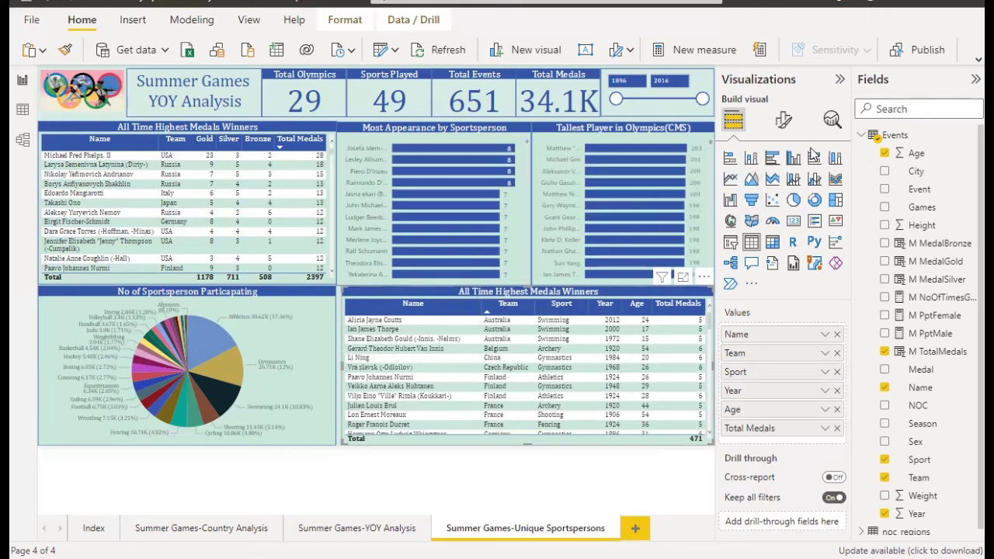
- Change the copied table's title text to "Youngest Sportsperson to Win Medal"
{"action": "left_click", "coordinate": [783, 120]}
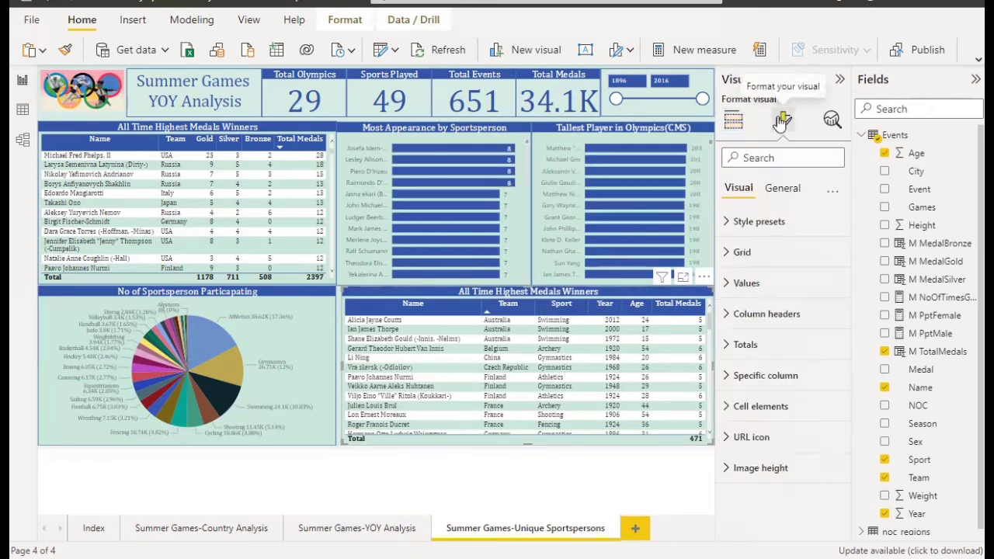
{"action": "left_click", "coordinate": [783, 189]}
{"action": "left_click", "coordinate": [765, 255]}
{"action": "left_click_drag", "start_coordinate": [741, 295], "coordinate": [893, 311]}
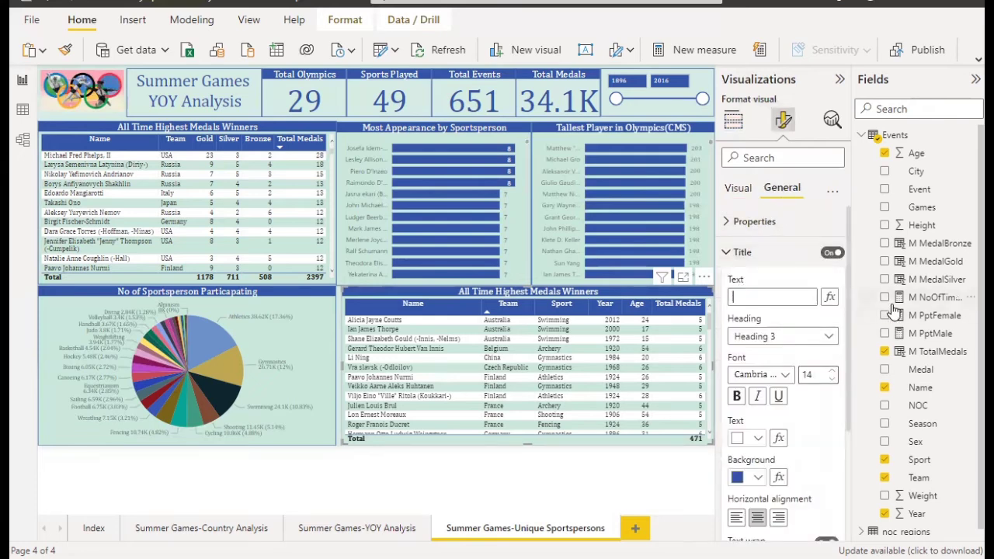
{"action": "key", "text": "Delete"}
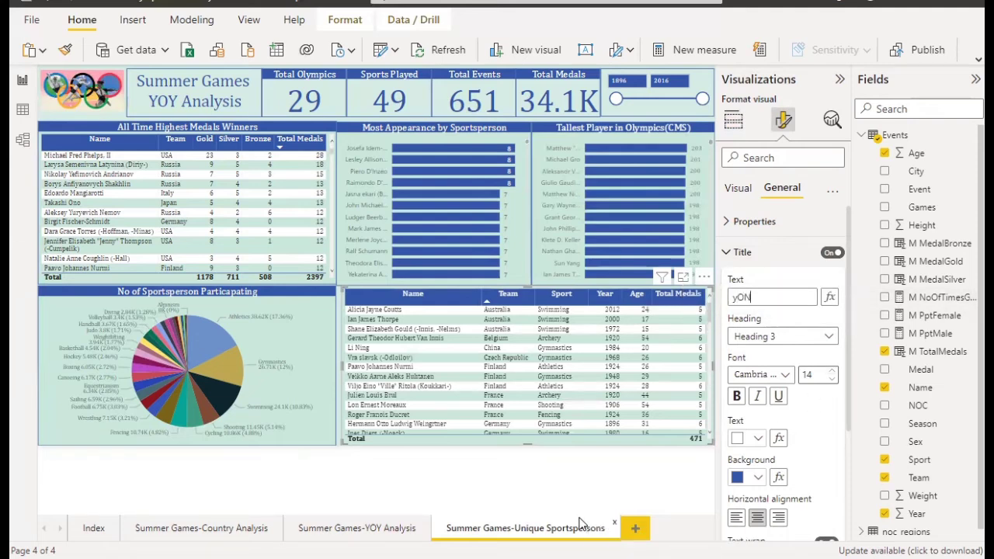
{"action": "type", "text": "Yongest"}
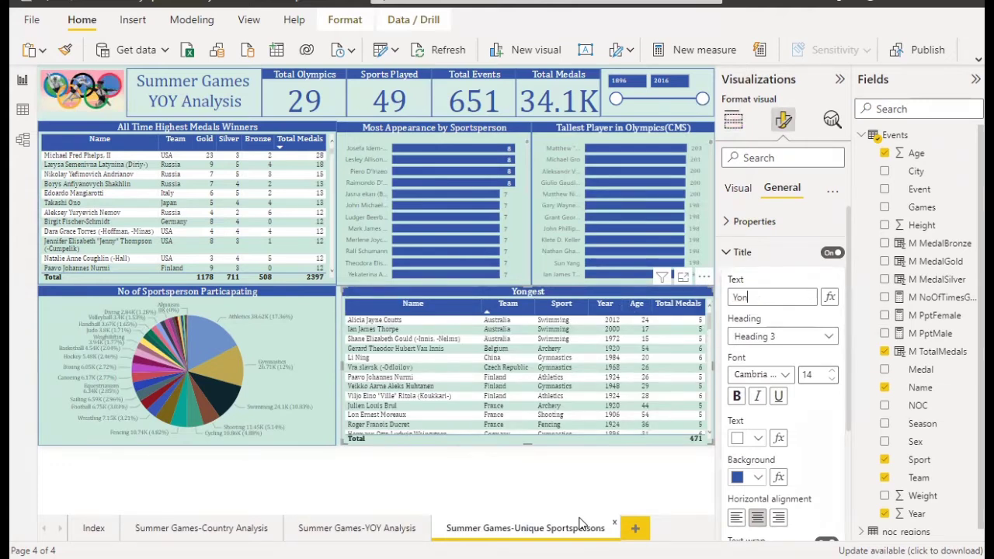
{"action": "type", "text": "ungest"}
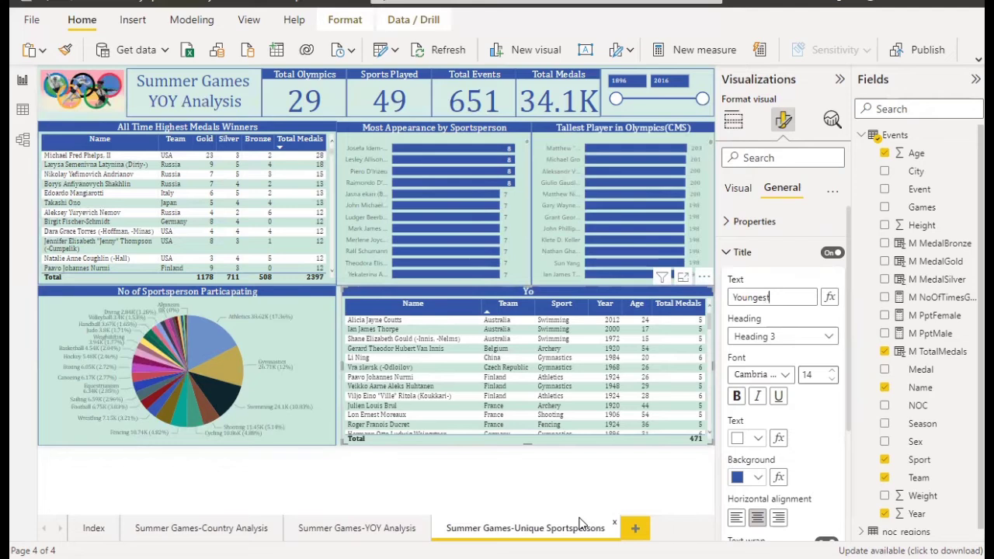
{"action": "type", "text": " Sports"}
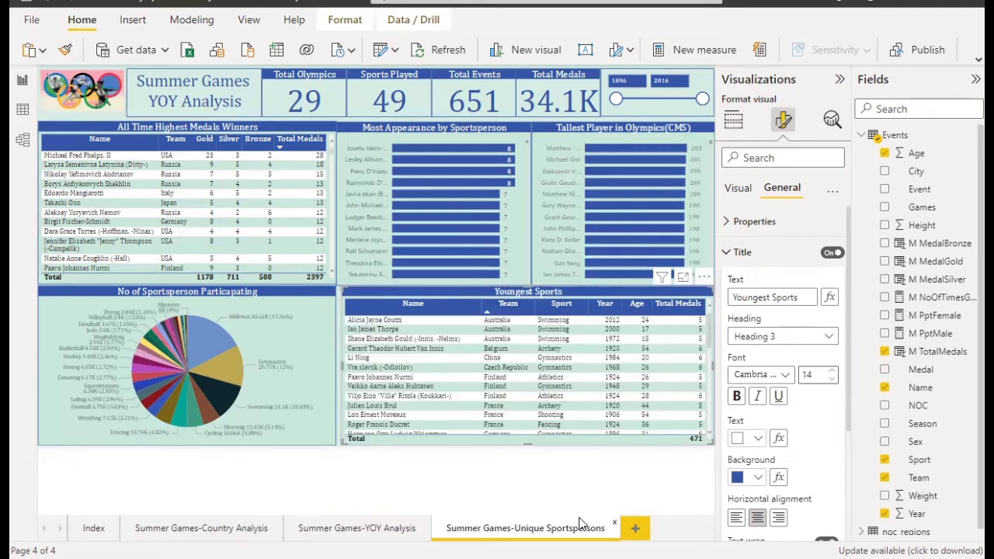
{"action": "type", "text": "person"}
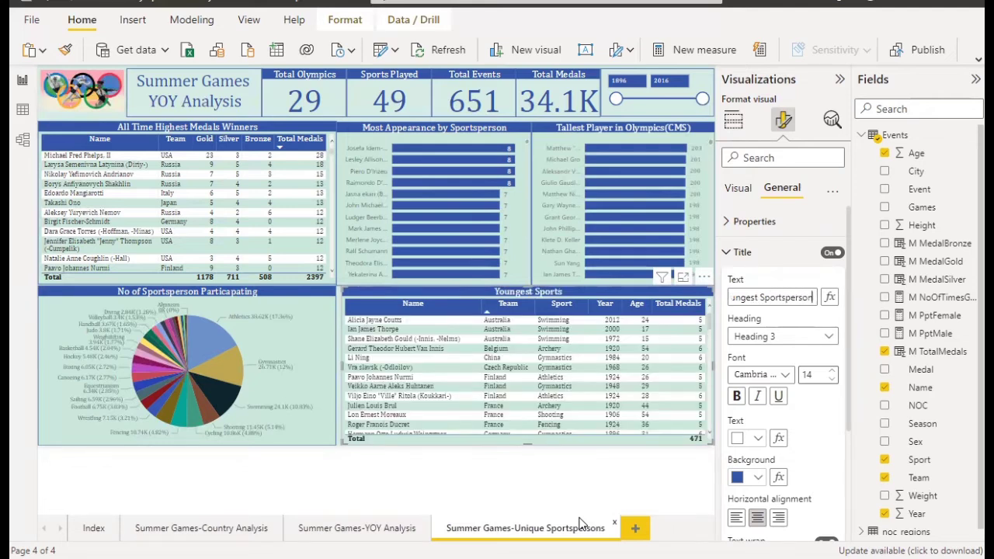
{"action": "type", "text": " toW"}
{"action": "key", "text": "BackSpace"}
{"action": "type", "text": "Win"}
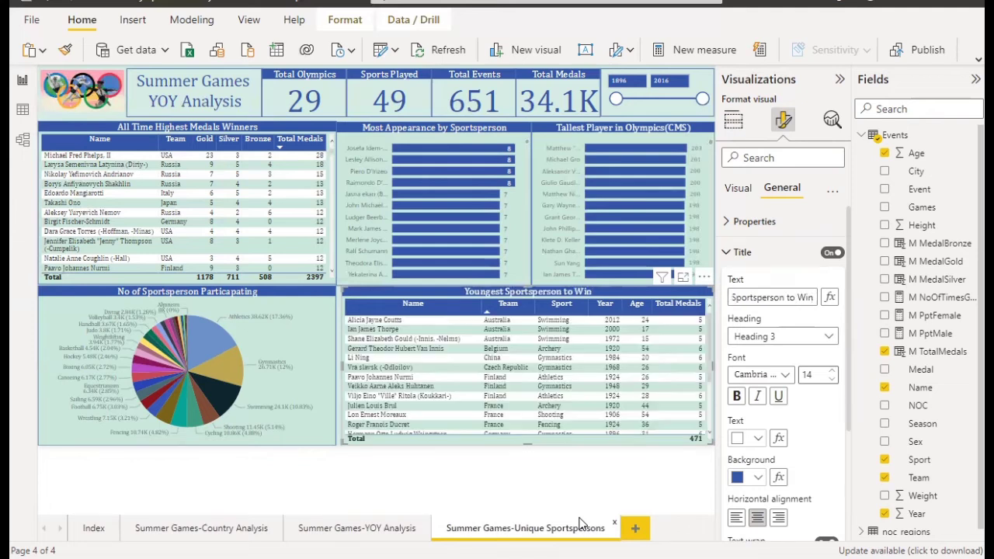
{"action": "type", "text": " dal"}
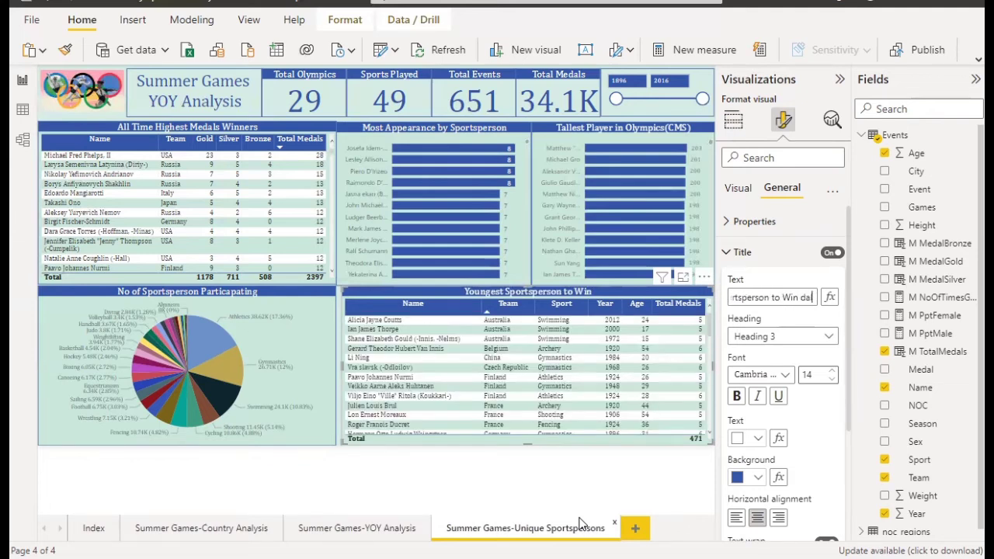
{"action": "key", "text": "BackSpace"}
{"action": "key", "text": "BackSpace"}
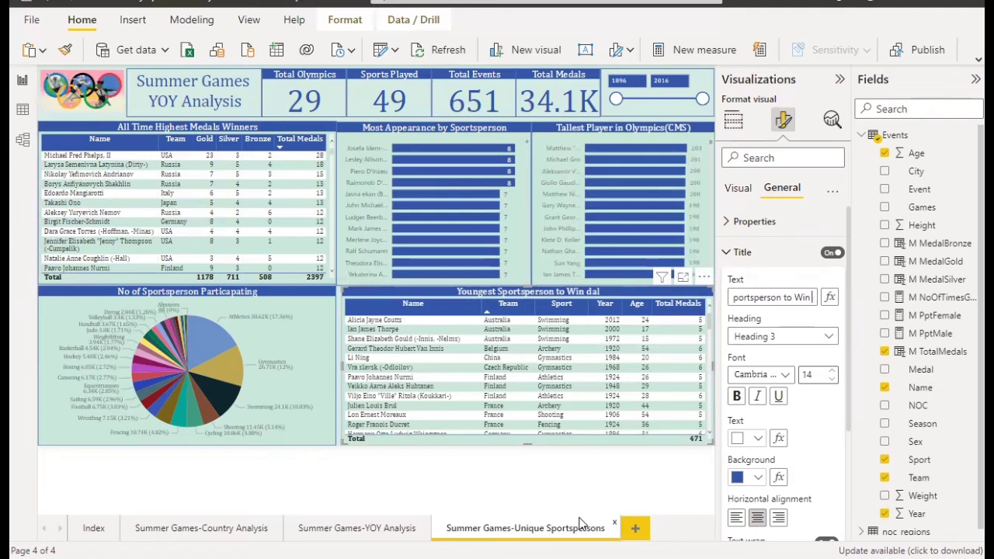
{"action": "type", "text": "M"}
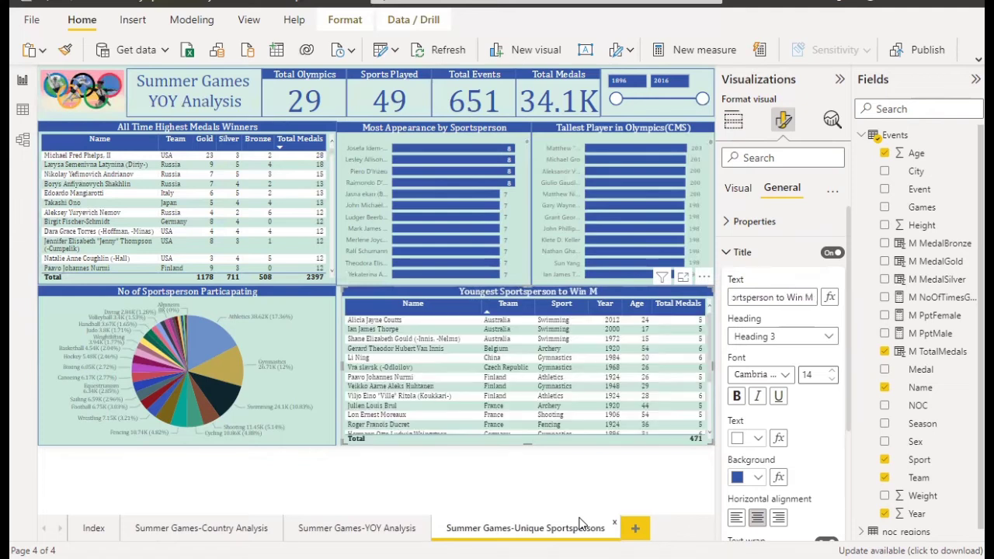
{"action": "type", "text": "edal"}
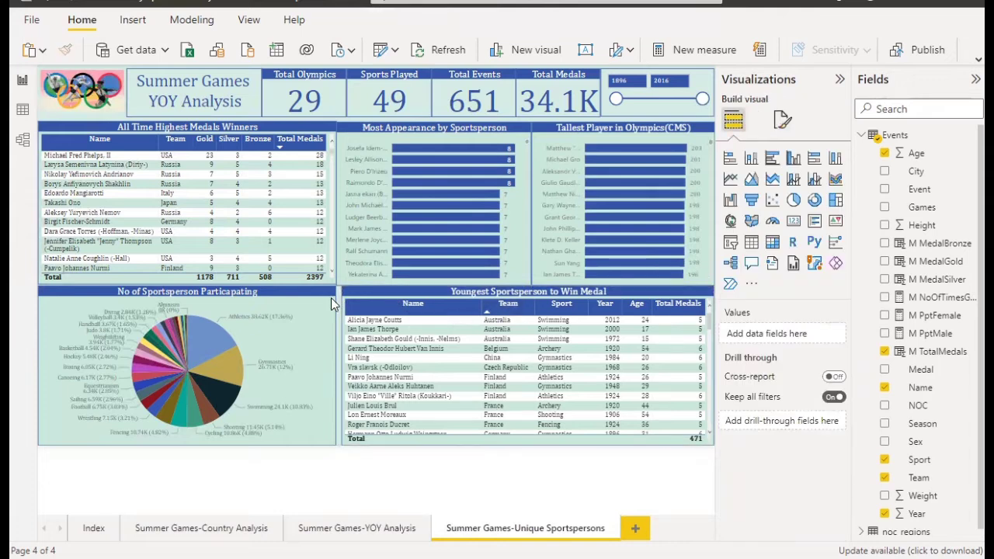
- Narrow the Most Appearance by Sportsperson chart slightly on both sides, aligning it with the table below and leaving a gap before the height chart
{"action": "left_click", "coordinate": [524, 294]}
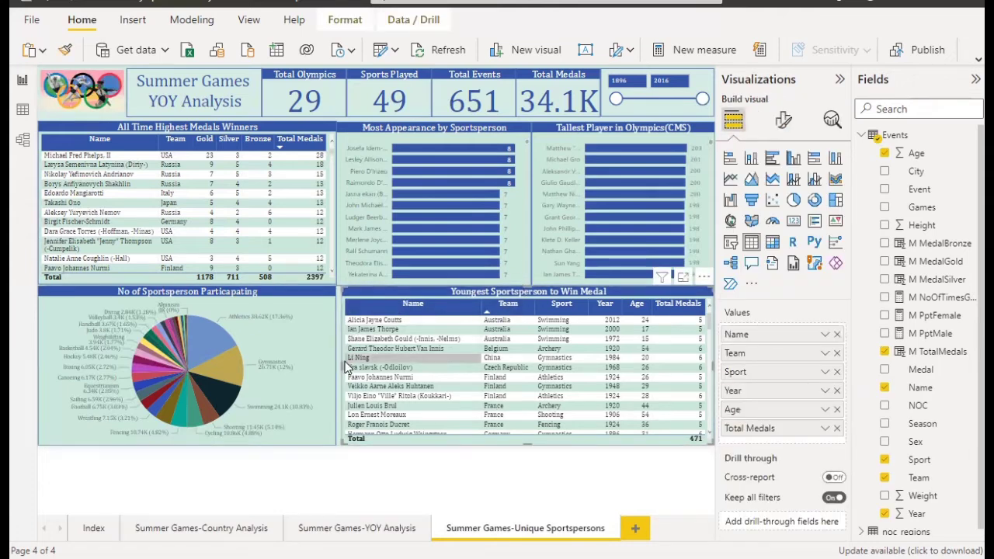
{"action": "left_click", "coordinate": [338, 204]}
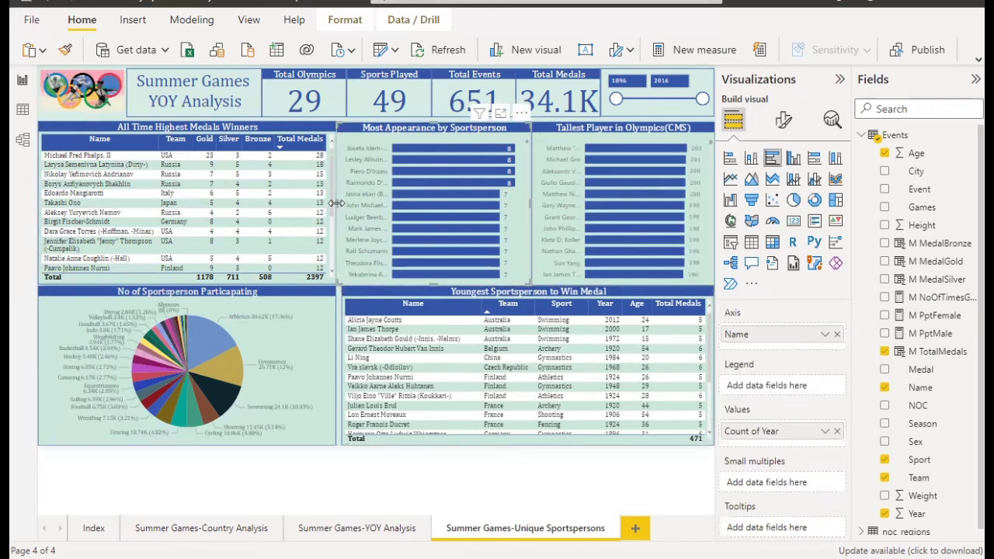
{"action": "left_click_drag", "start_coordinate": [340, 204], "coordinate": [344, 207]}
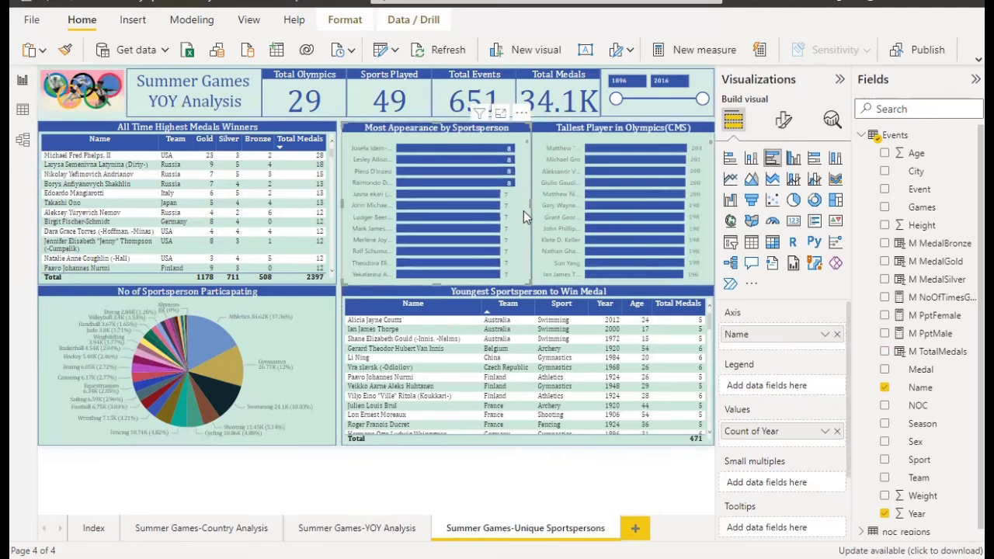
{"action": "left_click_drag", "start_coordinate": [528, 203], "coordinate": [525, 205]}
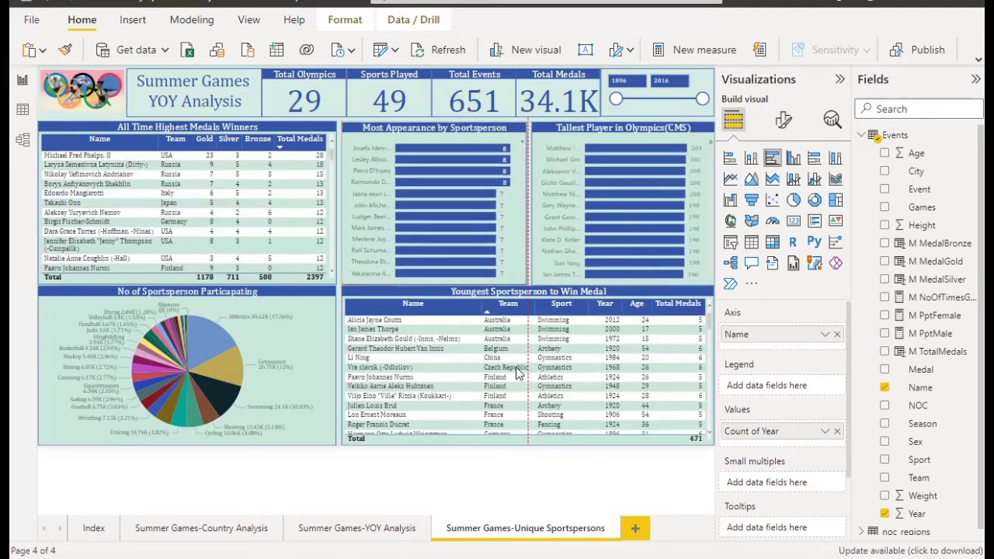
{"action": "left_click", "coordinate": [415, 446]}
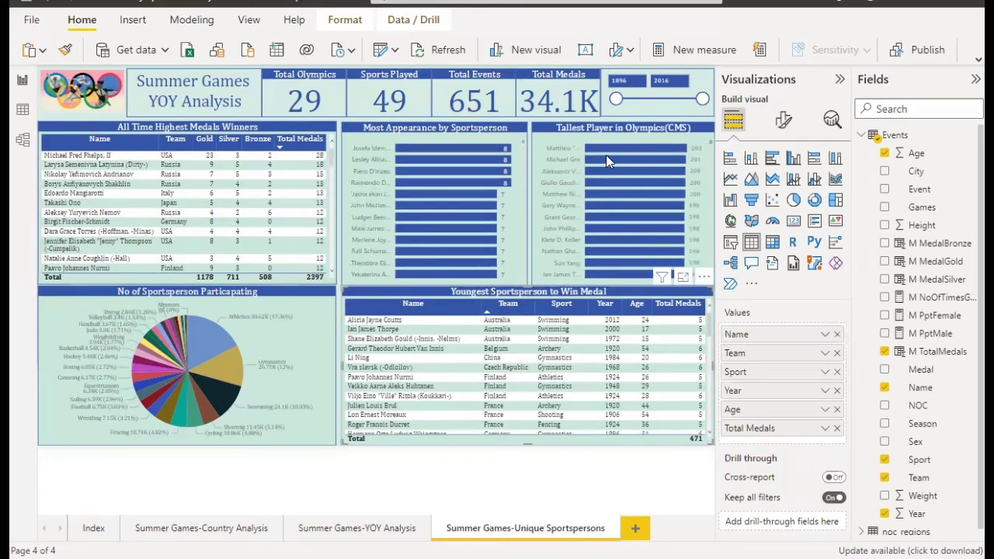
- Filter the report page with the year slicer to a range of 1940 to 2016
{"action": "left_click", "coordinate": [646, 101]}
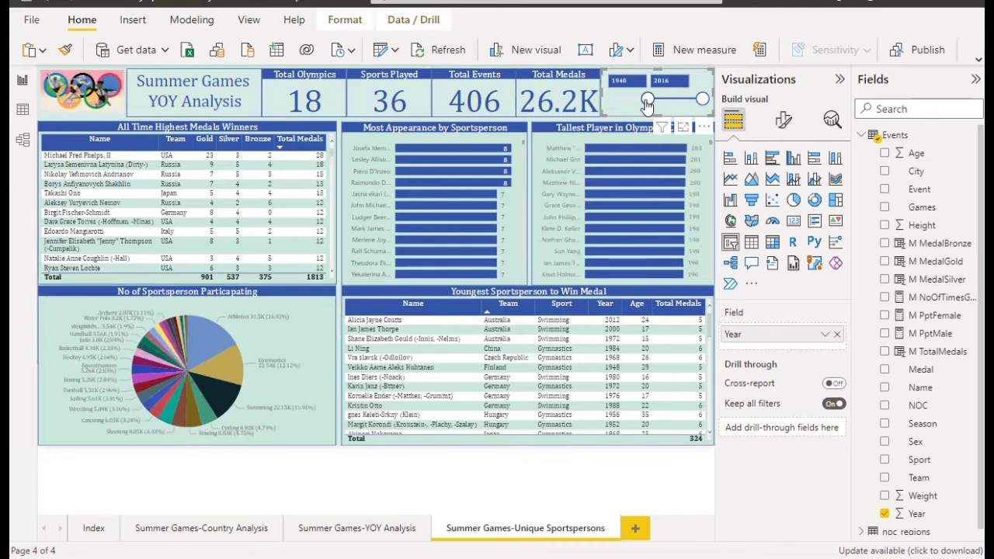
- Try the year slicer on a range starting at 1991, and restore its full range of 1896 to 2016
{"action": "left_click_drag", "start_coordinate": [648, 101], "coordinate": [684, 100]}
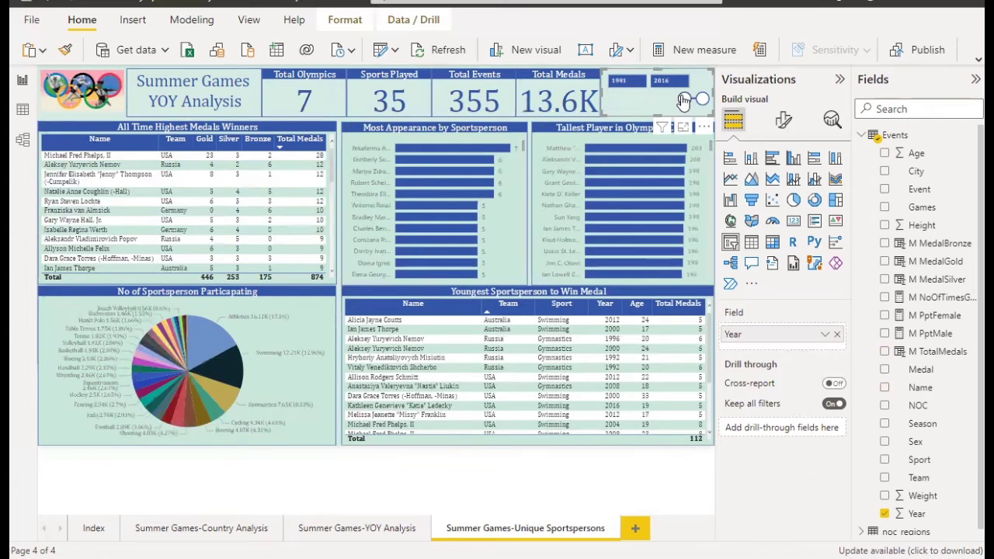
{"action": "left_click_drag", "start_coordinate": [683, 101], "coordinate": [582, 106]}
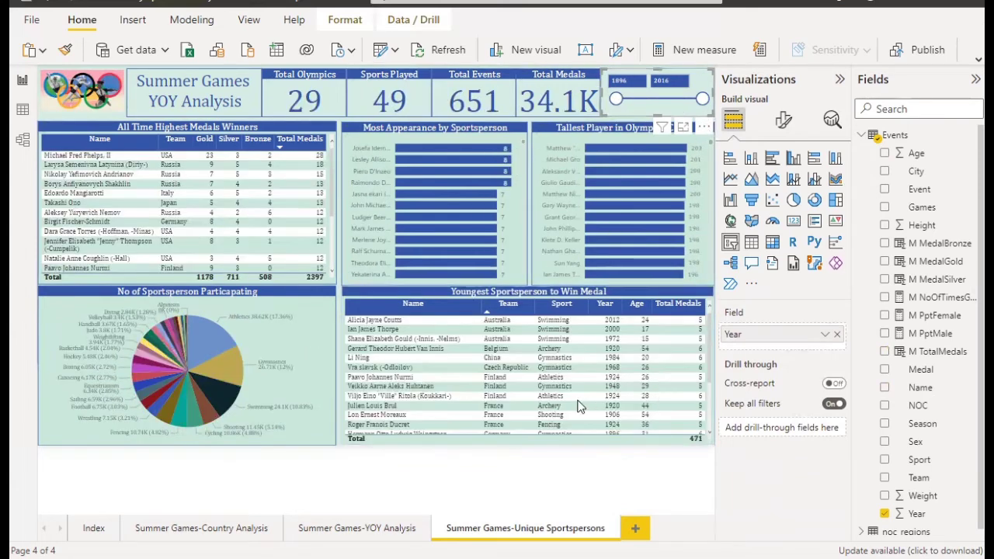
{"action": "left_click", "coordinate": [418, 376]}
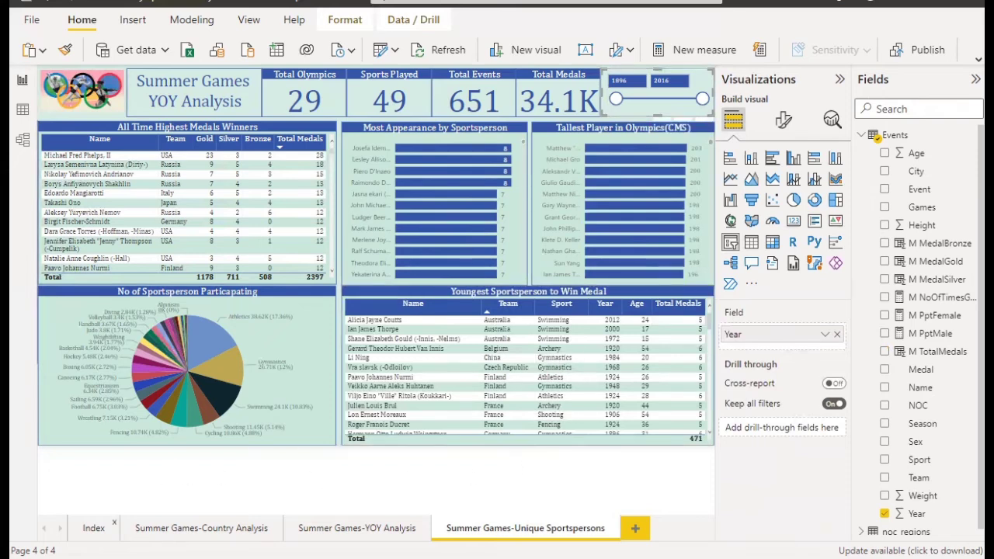
- Insert a rounded rectangle shape on the Index page
{"action": "left_click", "coordinate": [93, 529]}
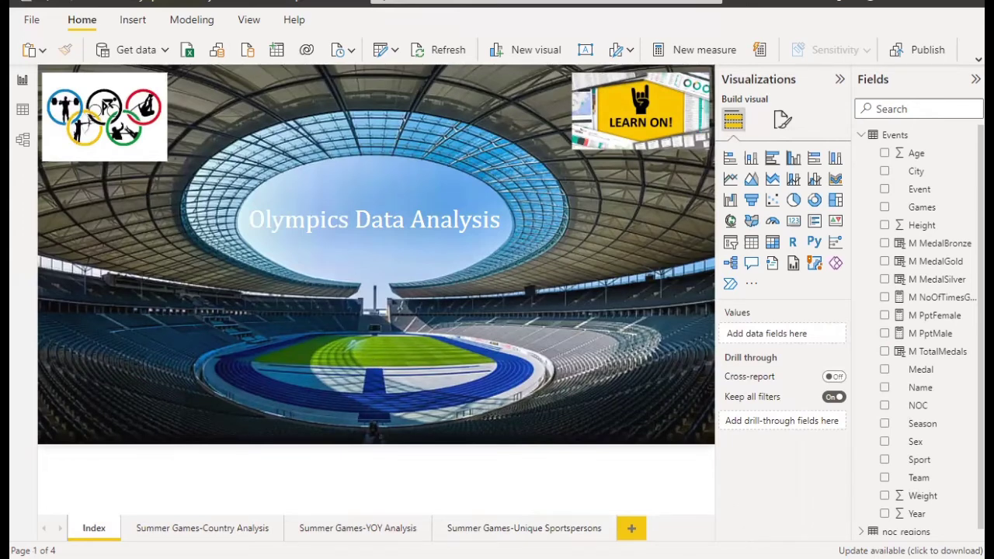
{"action": "left_click", "coordinate": [133, 22]}
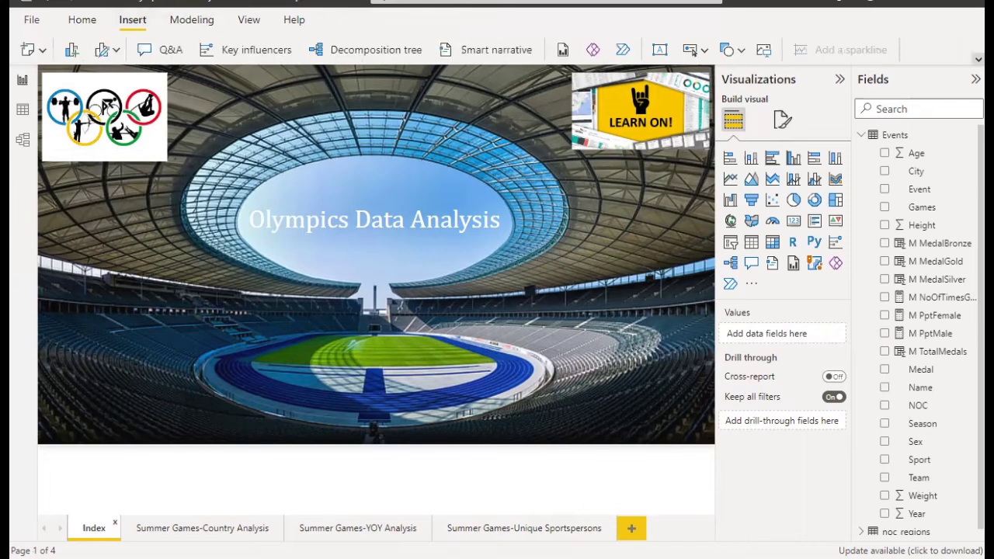
{"action": "left_click", "coordinate": [978, 59]}
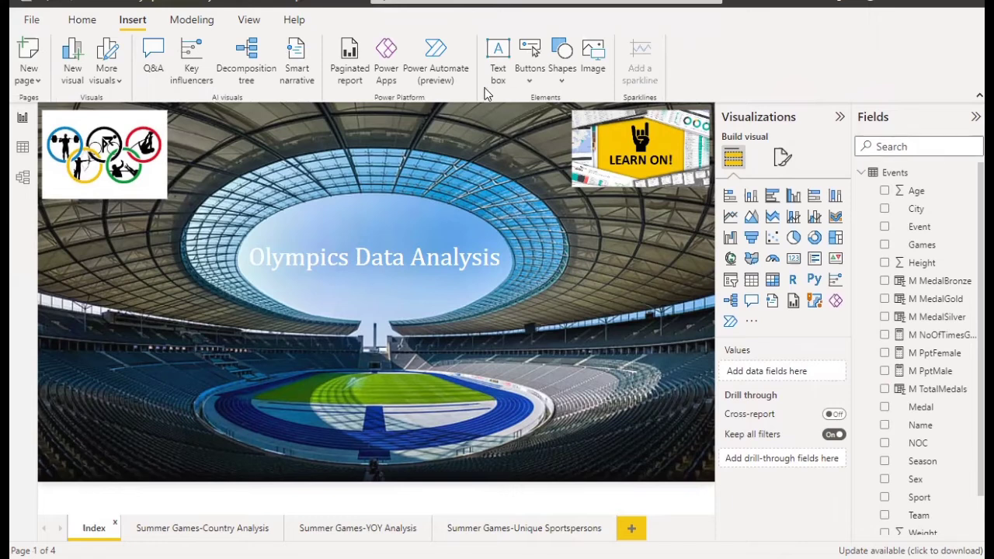
{"action": "left_click", "coordinate": [533, 81]}
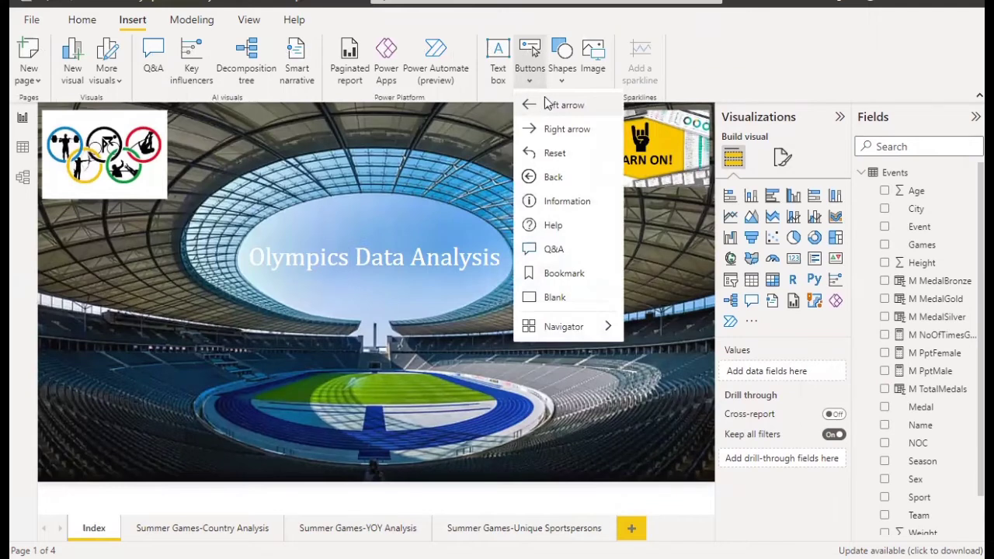
{"action": "left_click", "coordinate": [560, 77]}
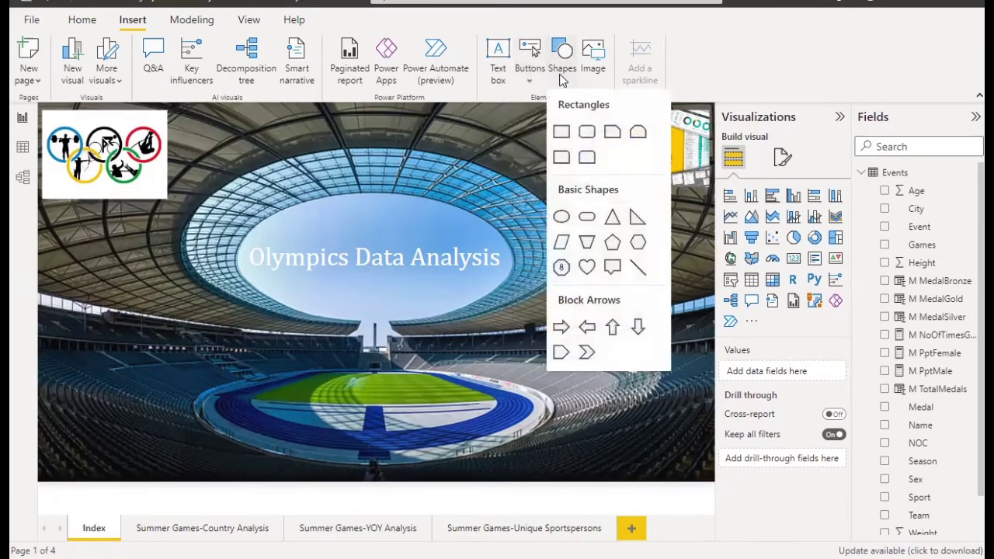
{"action": "left_click", "coordinate": [579, 136]}
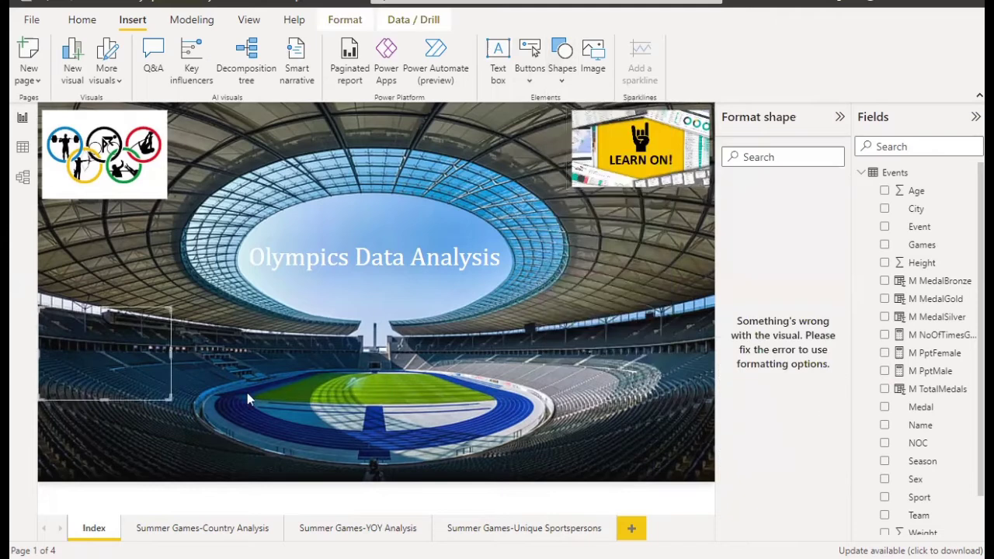
- Move the rounded rectangle to the lower-left part of the Index page and reduce its height by about a third
{"action": "left_click_drag", "start_coordinate": [118, 362], "coordinate": [159, 432]}
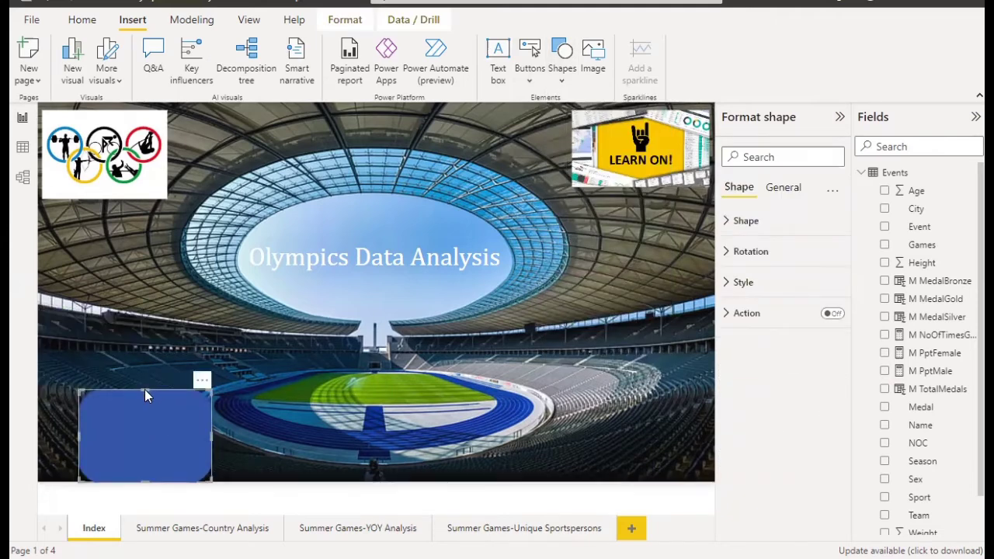
{"action": "left_click", "coordinate": [144, 390]}
{"action": "left_click_drag", "start_coordinate": [146, 390], "coordinate": [146, 424]}
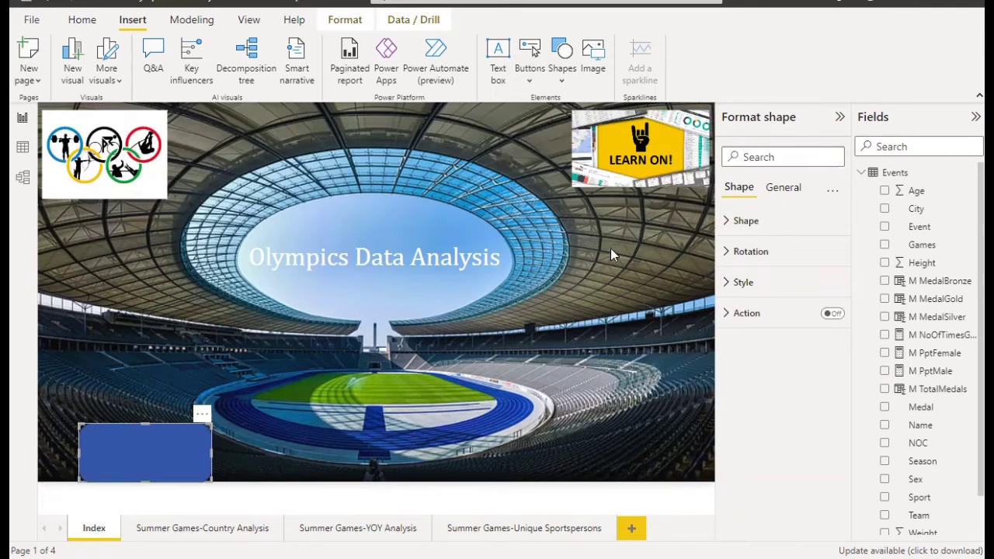
{"action": "left_click", "coordinate": [775, 317]}
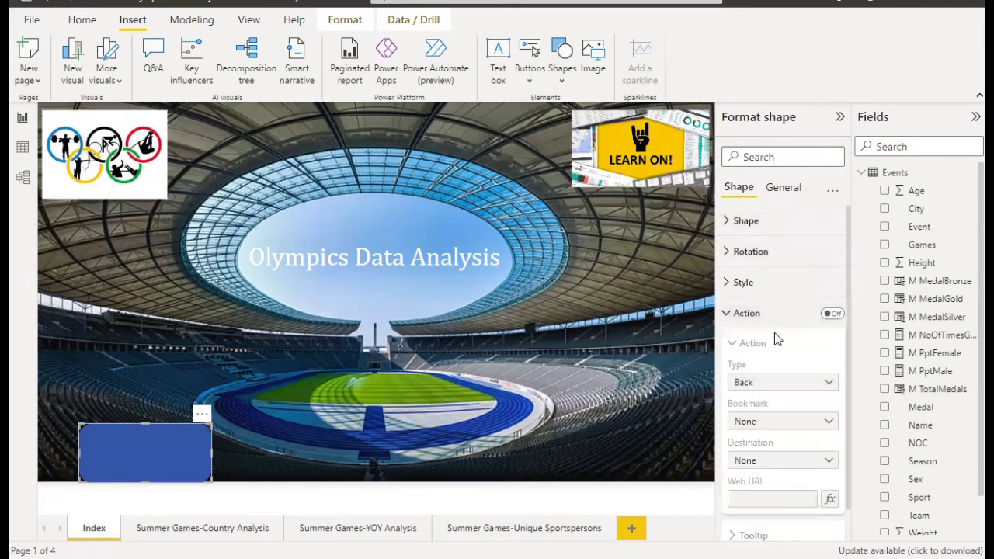
{"action": "left_click", "coordinate": [782, 194]}
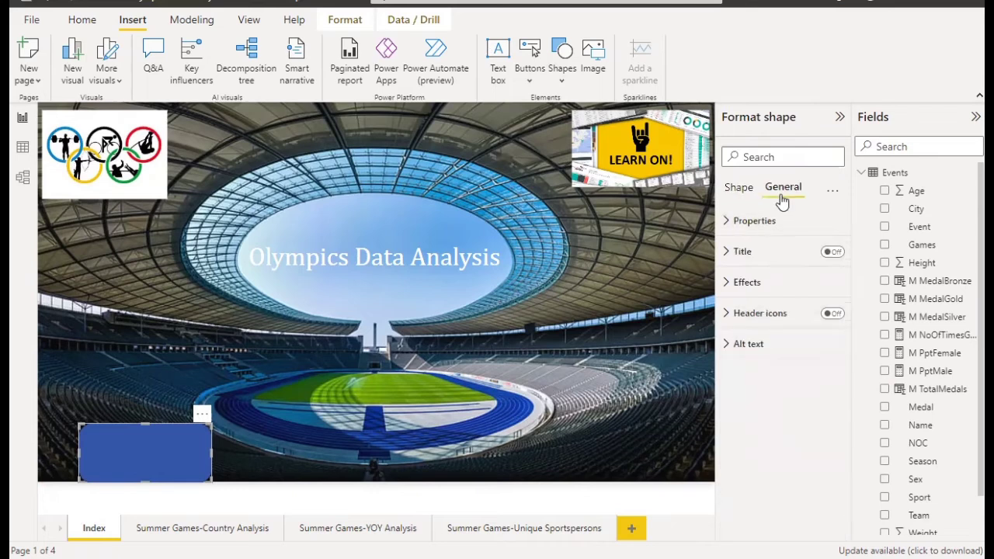
{"action": "left_click", "coordinate": [775, 284]}
{"action": "left_click", "coordinate": [775, 283]}
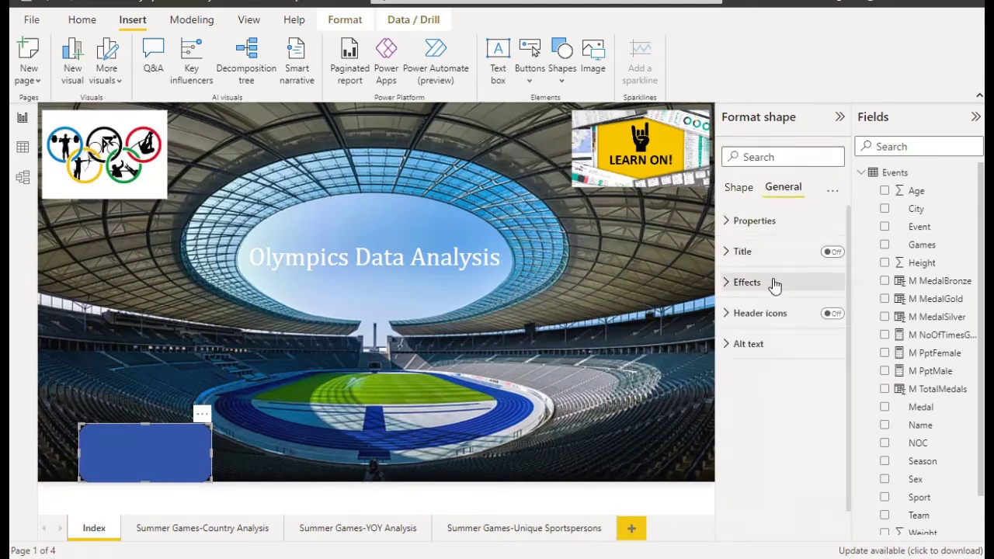
{"action": "left_click", "coordinate": [741, 190]}
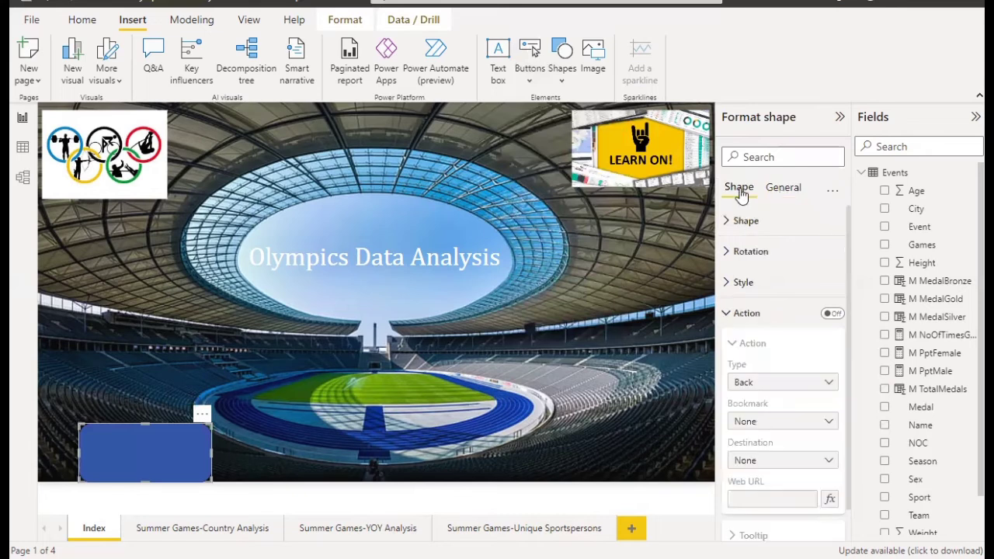
- Turn on the rounded rectangle's text and set it to "Summer Games-Country Analysis"
{"action": "left_click", "coordinate": [774, 283]}
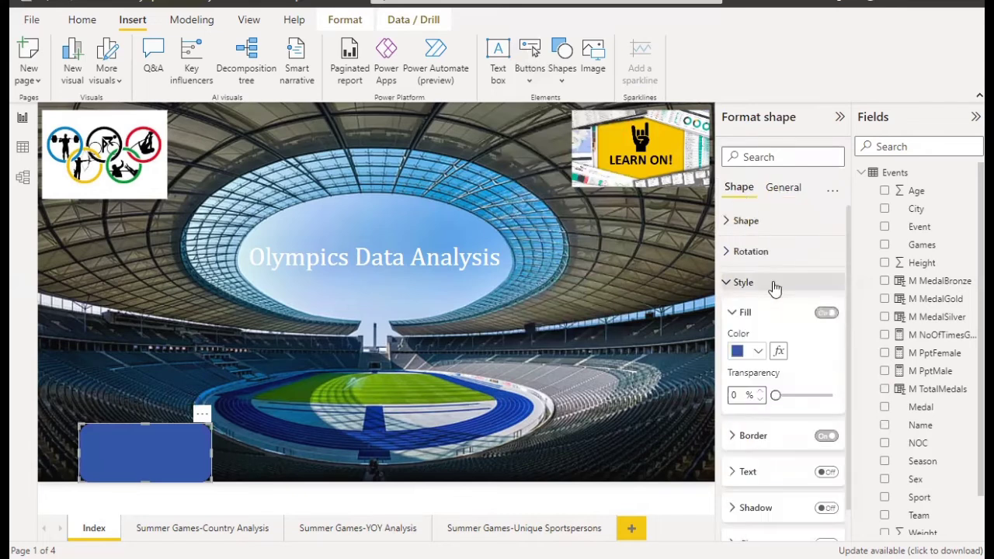
{"action": "left_click", "coordinate": [777, 471]}
{"action": "left_click", "coordinate": [824, 372]}
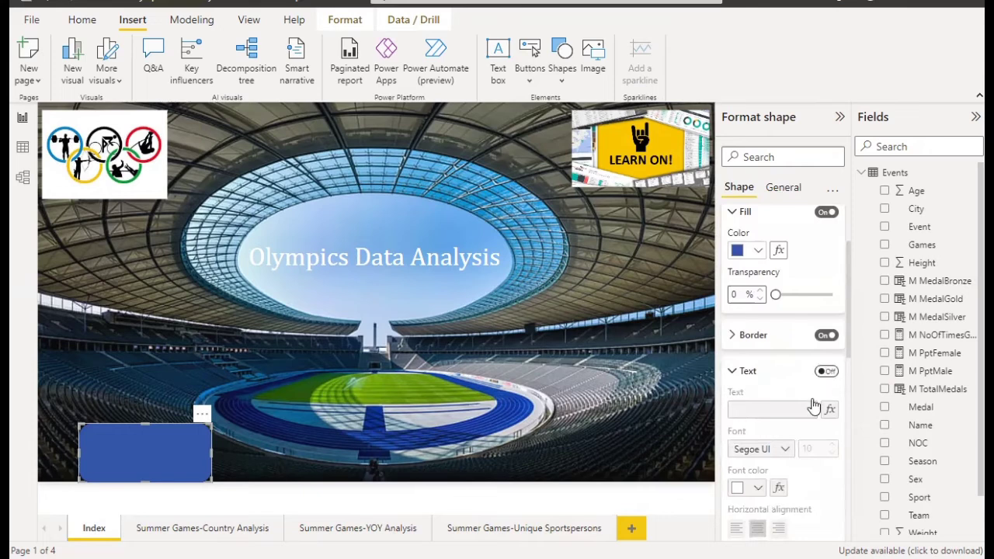
{"action": "left_click", "coordinate": [763, 409]}
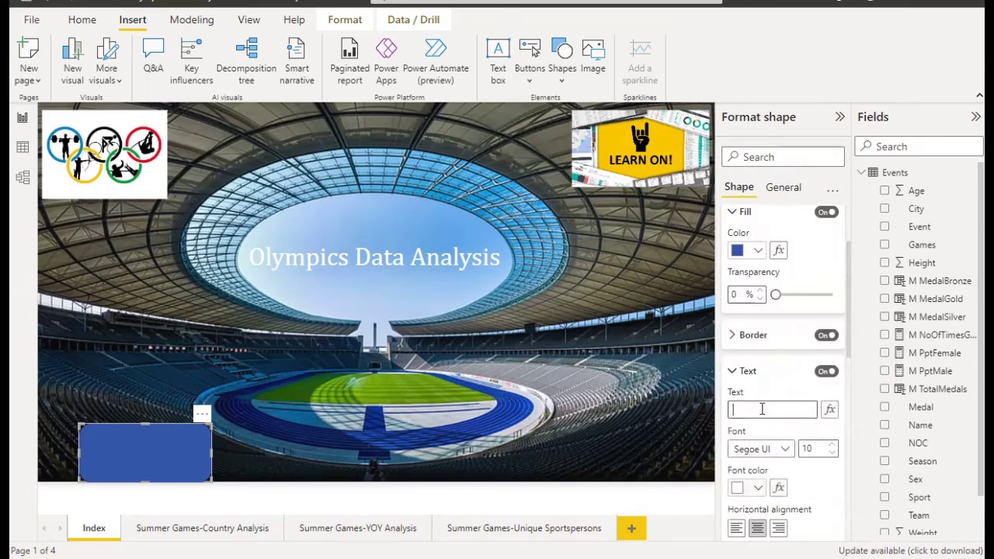
{"action": "type", "text": "Summer Games-"}
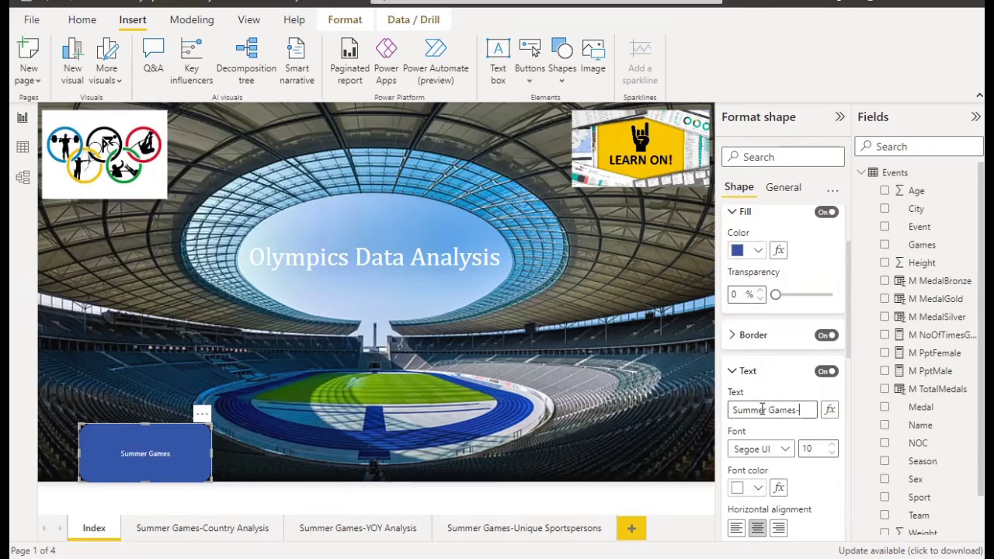
{"action": "type", "text": "Cuntry"}
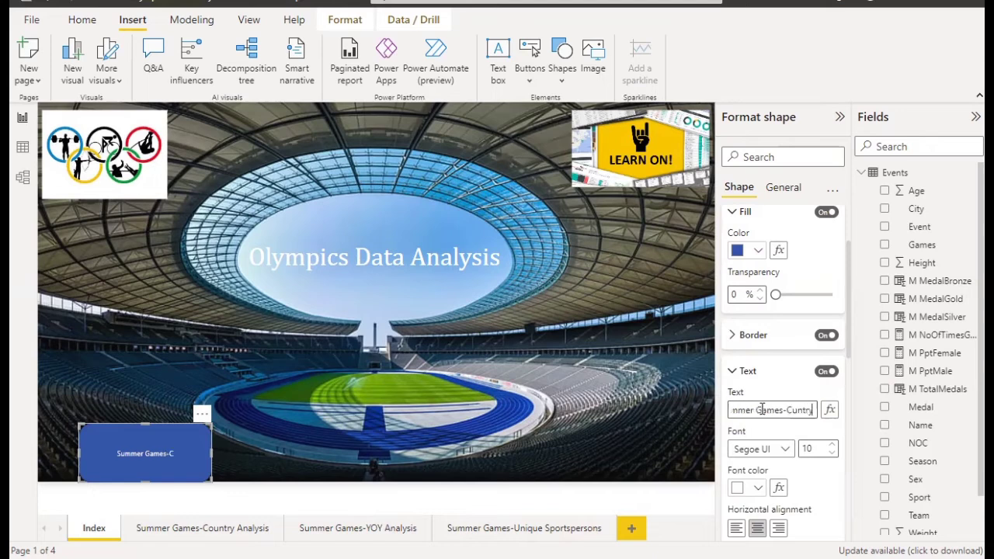
{"action": "key", "text": "BackSpace"}
{"action": "key", "text": "BackSpace"}
{"action": "key", "text": "BackSpace"}
{"action": "key", "text": "BackSpace"}
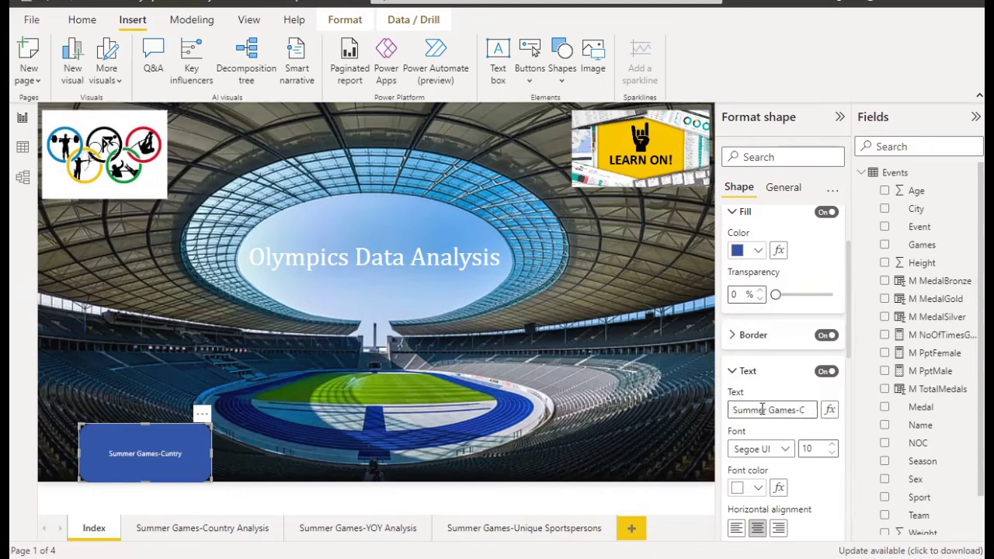
{"action": "type", "text": "ountry"}
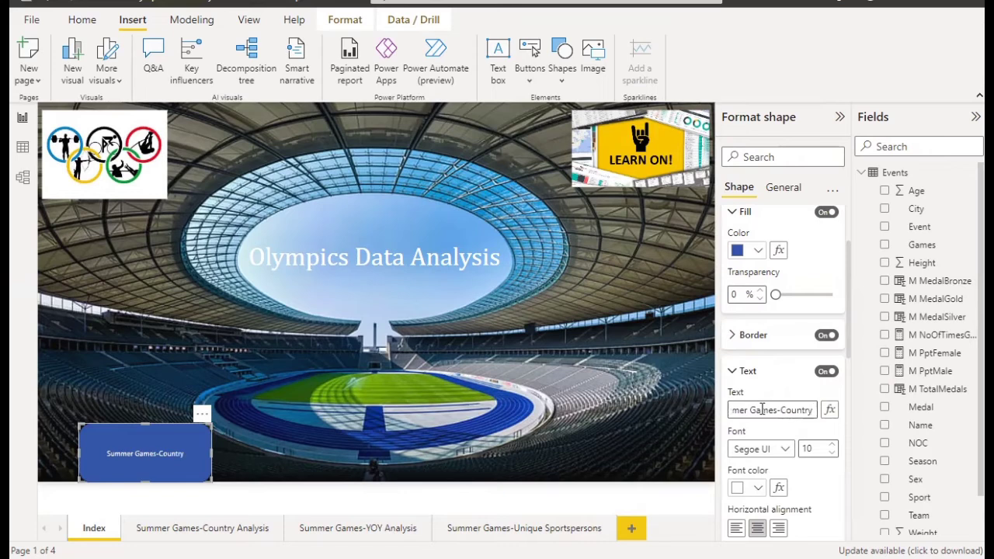
{"action": "type", "text": " Analysis"}
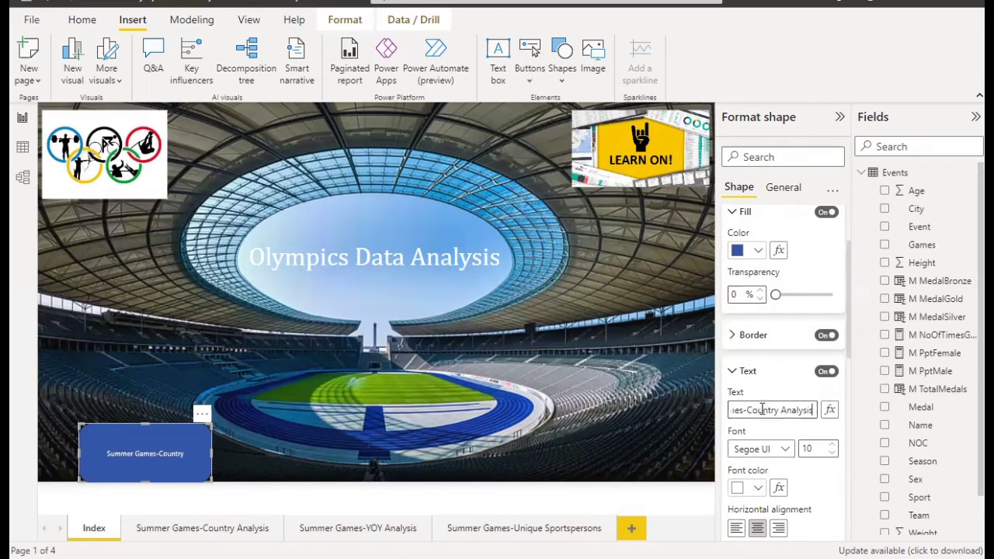
- Format the rounded rectangle's text in a Cambria font at size 13
{"action": "left_click", "coordinate": [786, 449]}
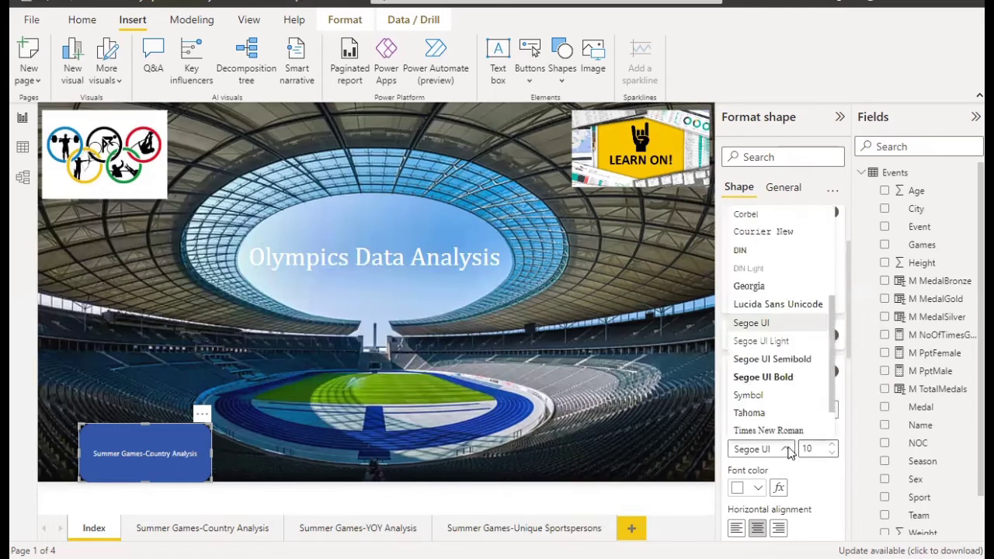
{"action": "scroll", "coordinate": [796, 282], "scroll_direction": "up", "scroll_amount": 2}
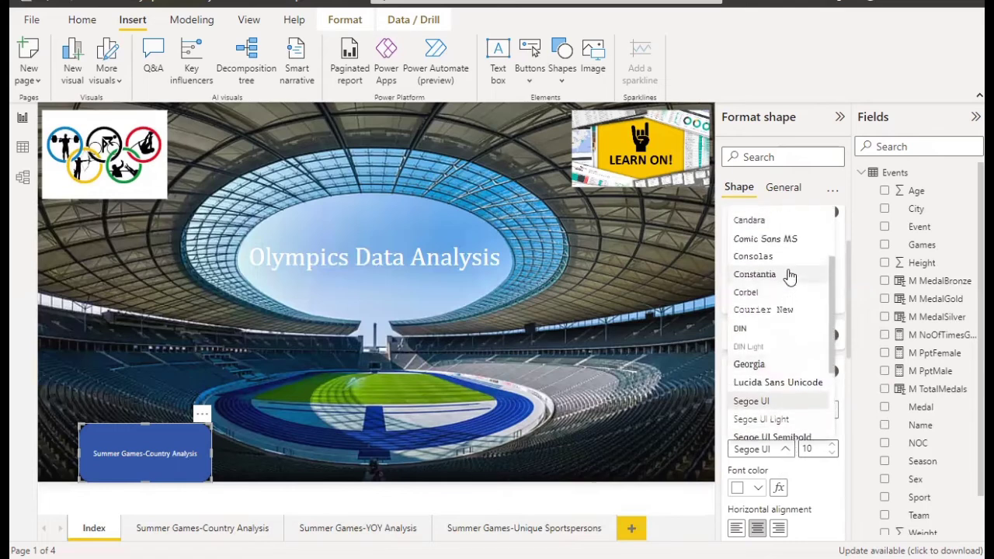
{"action": "scroll", "coordinate": [790, 276], "scroll_direction": "up", "scroll_amount": 1}
{"action": "left_click", "coordinate": [757, 230]}
{"action": "left_click", "coordinate": [833, 446]}
{"action": "left_click", "coordinate": [833, 446]}
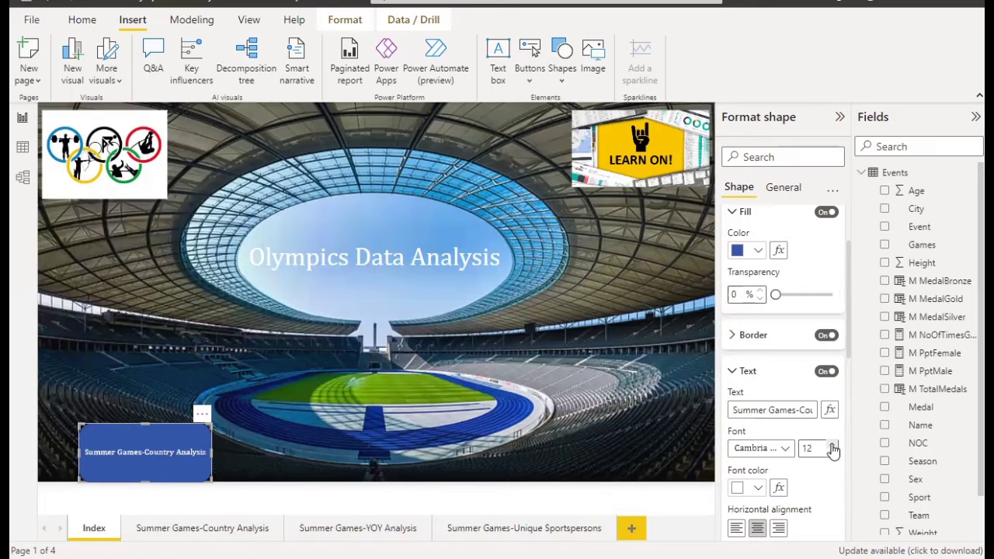
{"action": "left_click", "coordinate": [833, 446]}
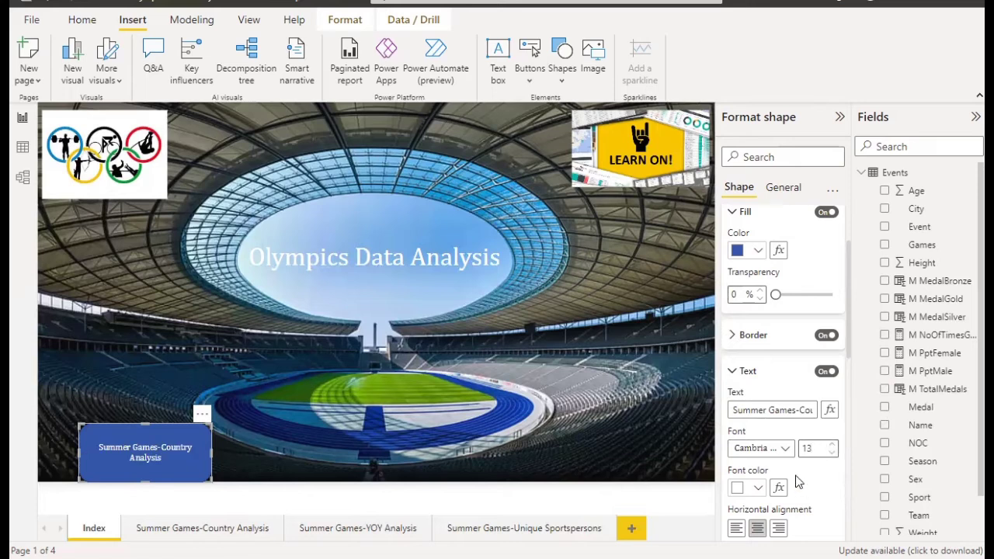
- Nudge the labelled rectangle up slightly so that it leaves a small gap above the page's lower edge
{"action": "scroll", "coordinate": [796, 481], "scroll_direction": "down", "scroll_amount": 2}
{"action": "scroll", "coordinate": [797, 482], "scroll_direction": "down", "scroll_amount": 2}
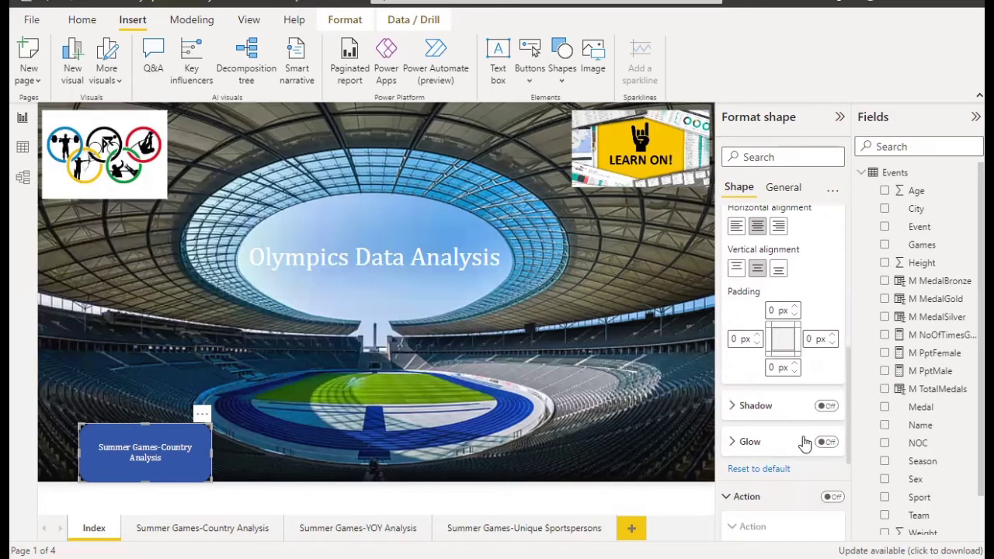
{"action": "scroll", "coordinate": [804, 442], "scroll_direction": "down", "scroll_amount": 4}
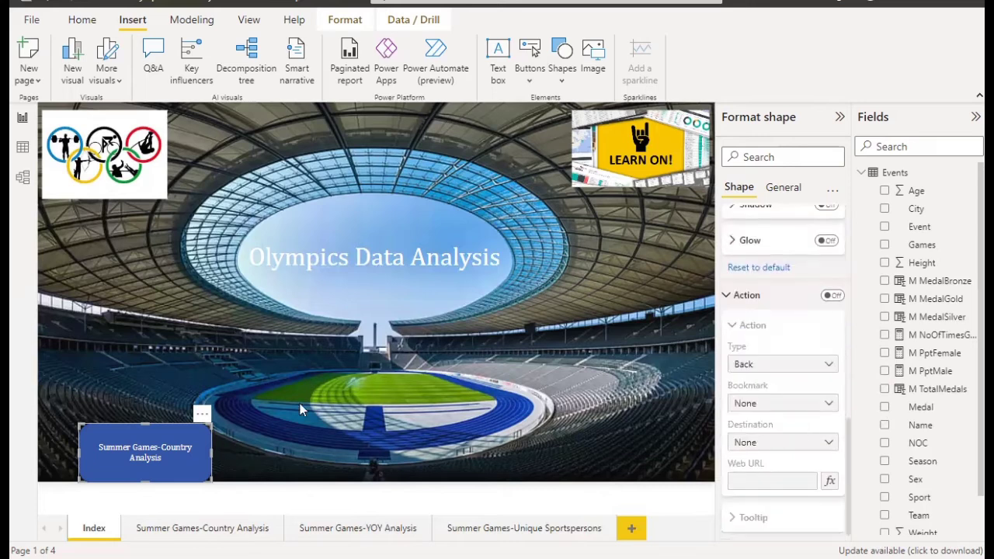
{"action": "left_click", "coordinate": [269, 442]}
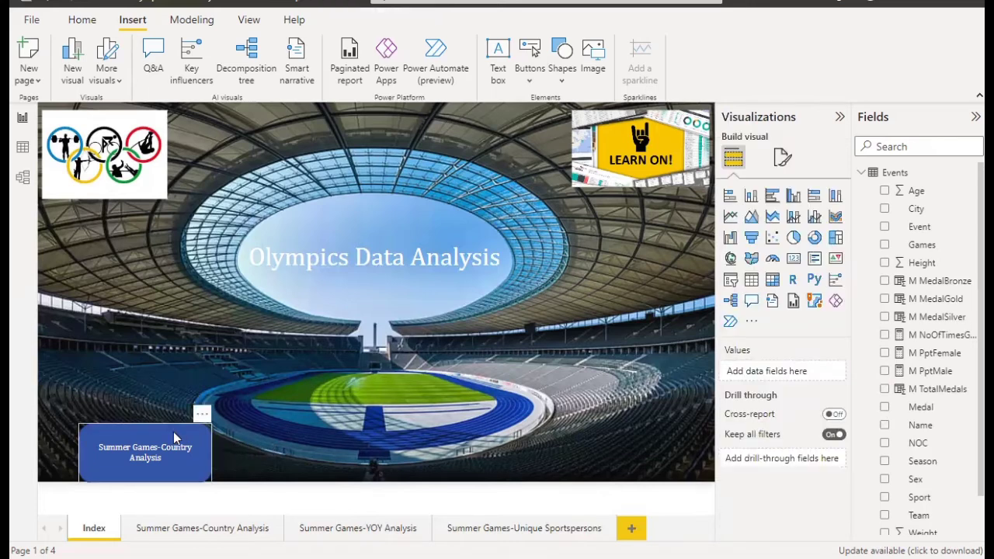
{"action": "left_click_drag", "start_coordinate": [172, 432], "coordinate": [172, 426]}
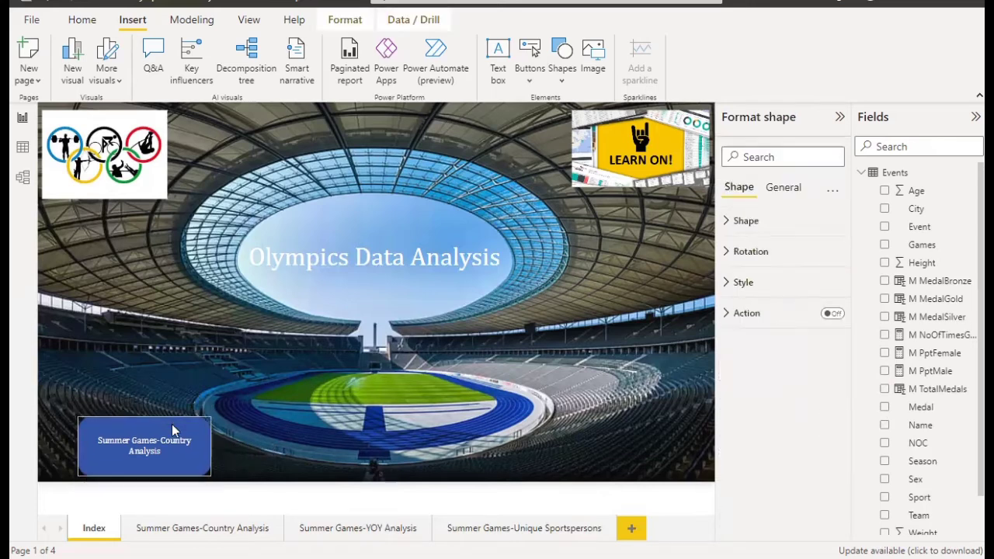
- Turn on the labelled rectangle's action as page navigation to Summer Games-Country Analysis, and follow the link to test it
{"action": "left_click", "coordinate": [764, 319]}
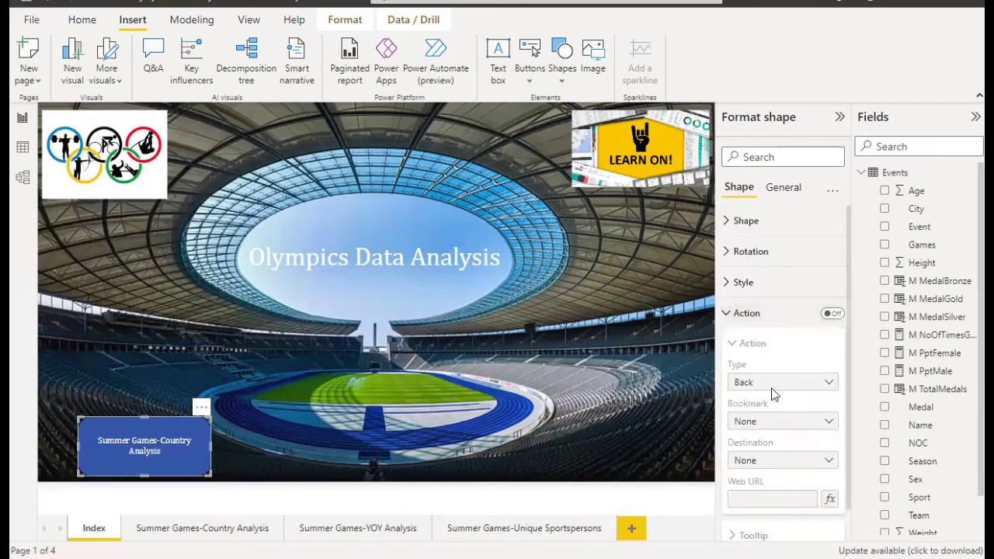
{"action": "left_click", "coordinate": [834, 318]}
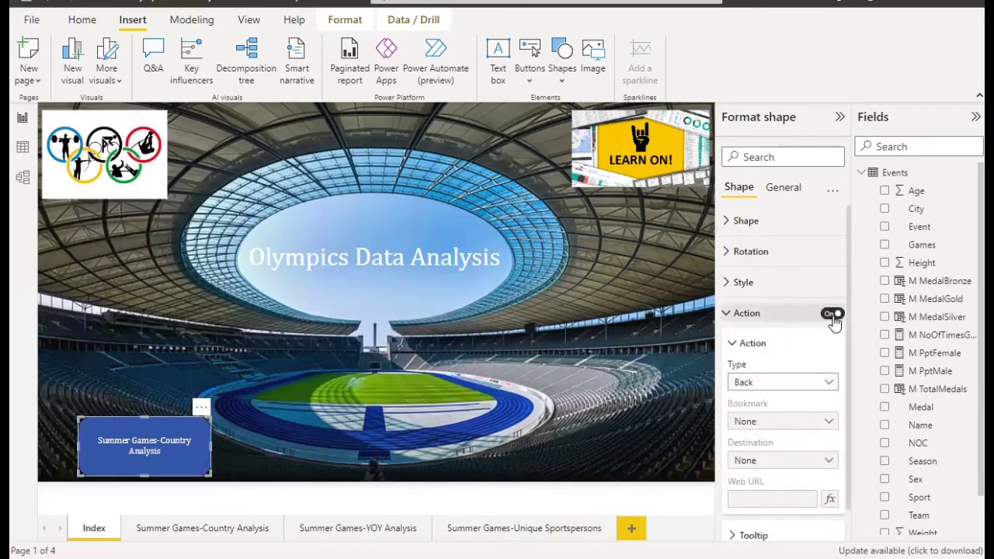
{"action": "left_click", "coordinate": [768, 383]}
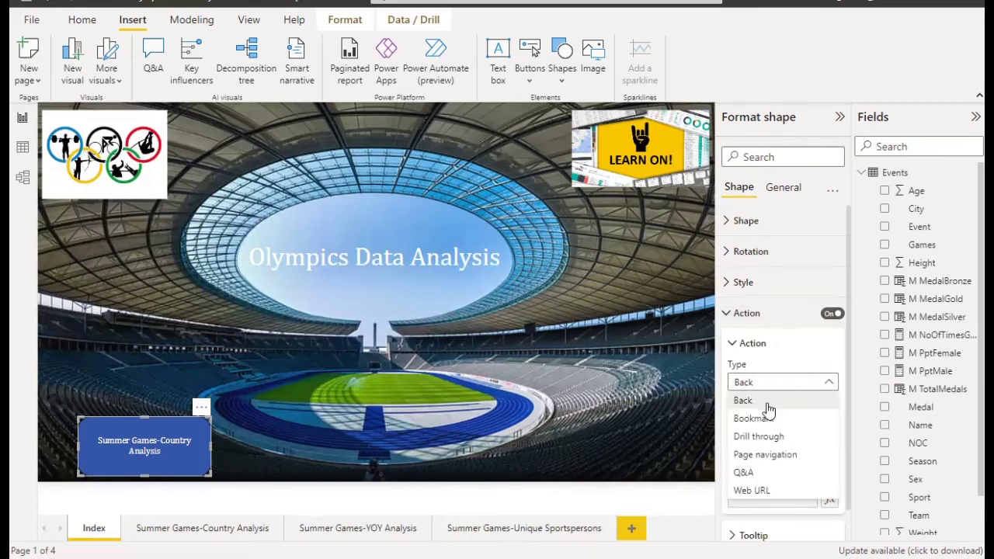
{"action": "left_click", "coordinate": [765, 456]}
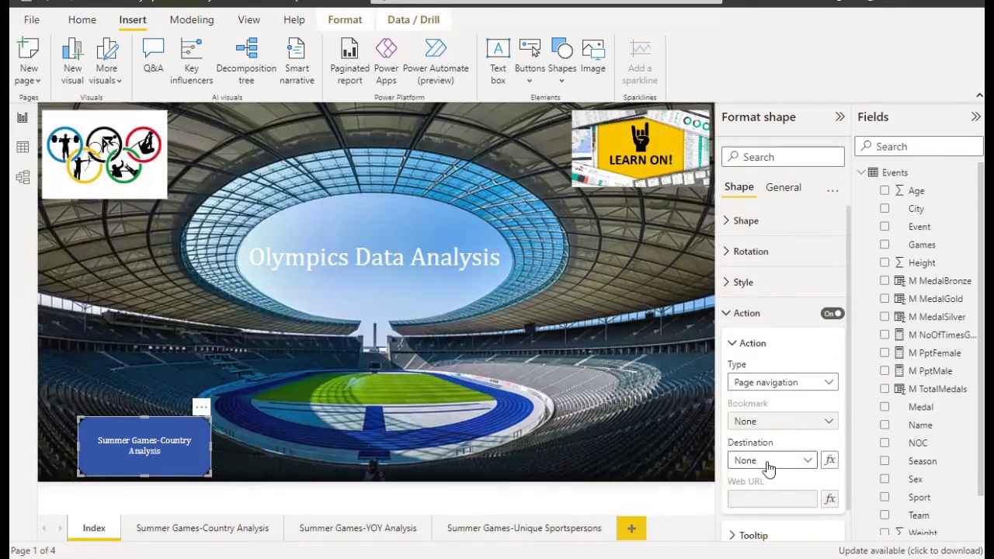
{"action": "left_click", "coordinate": [770, 462]}
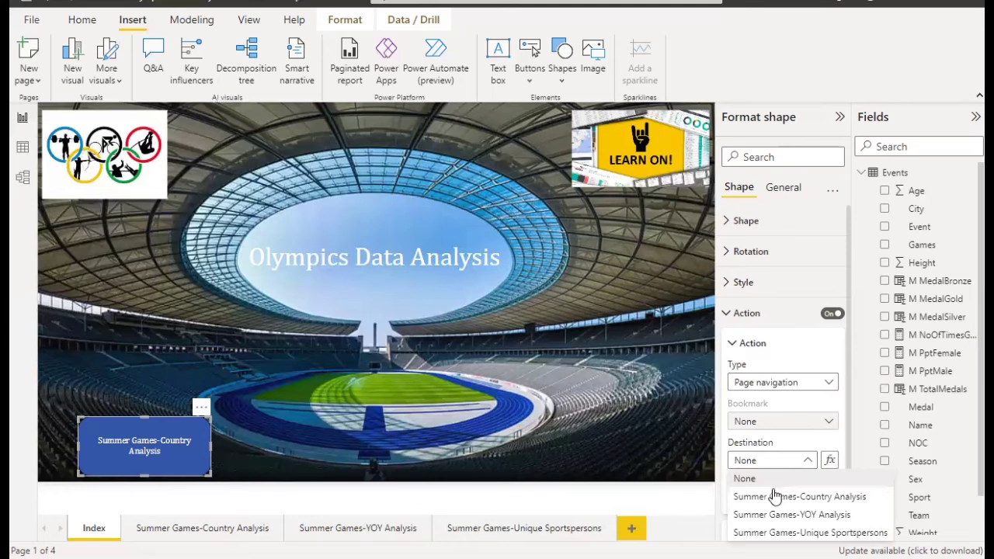
{"action": "left_click", "coordinate": [773, 497]}
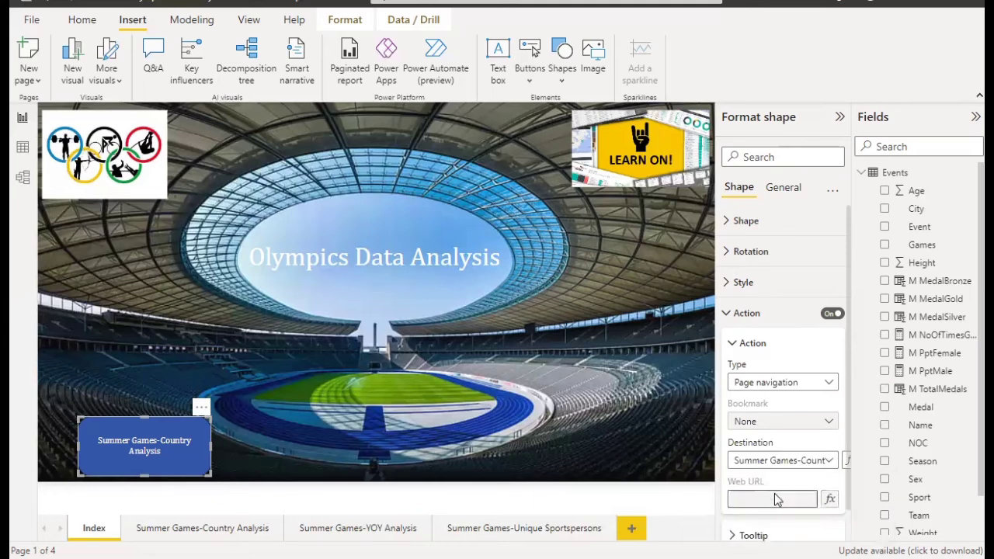
{"action": "left_click", "coordinate": [431, 369]}
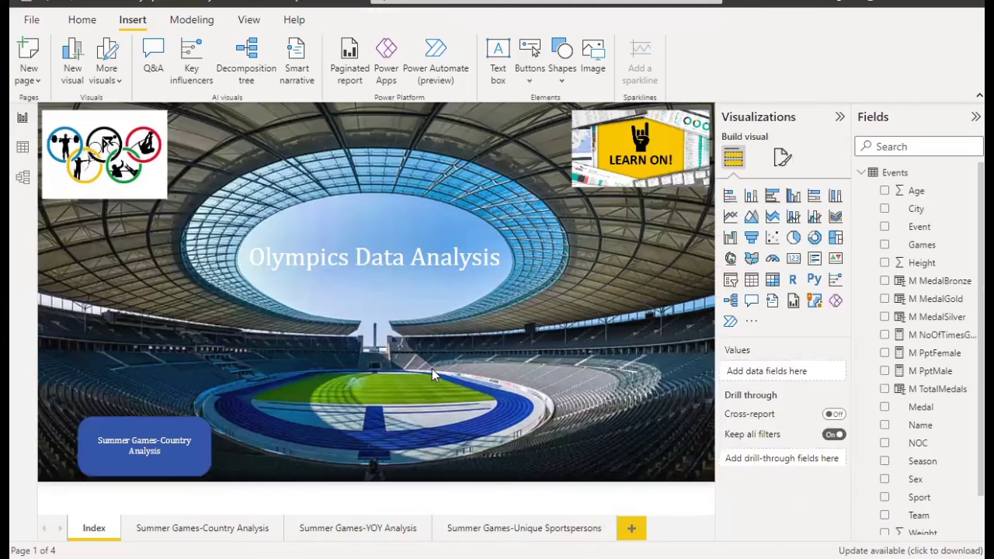
{"action": "left_click", "coordinate": [178, 448], "text": "ctrl"}
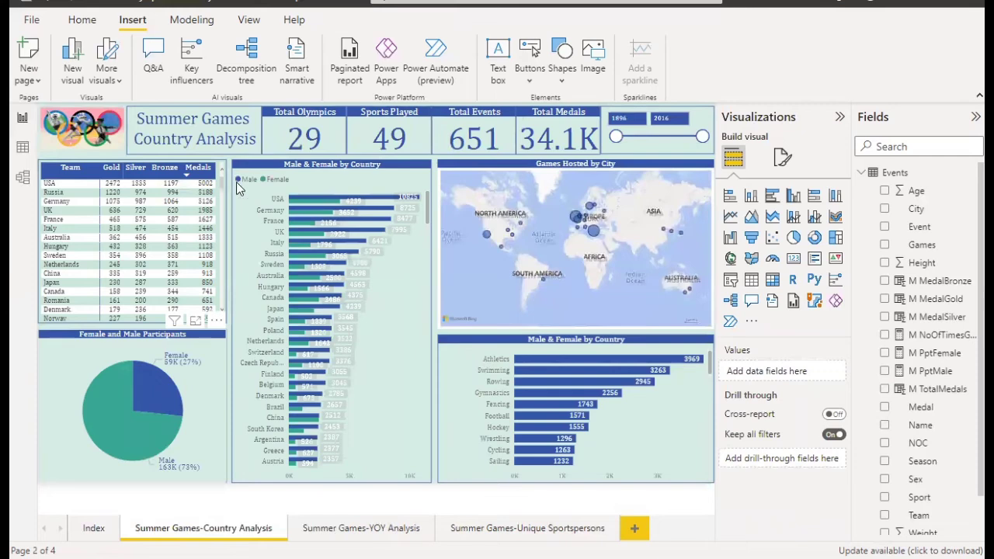
- Turn on the action of the Country Analysis page's Olympic rings image as page navigation to Index, and follow the link to test it
{"action": "left_click", "coordinate": [80, 131]}
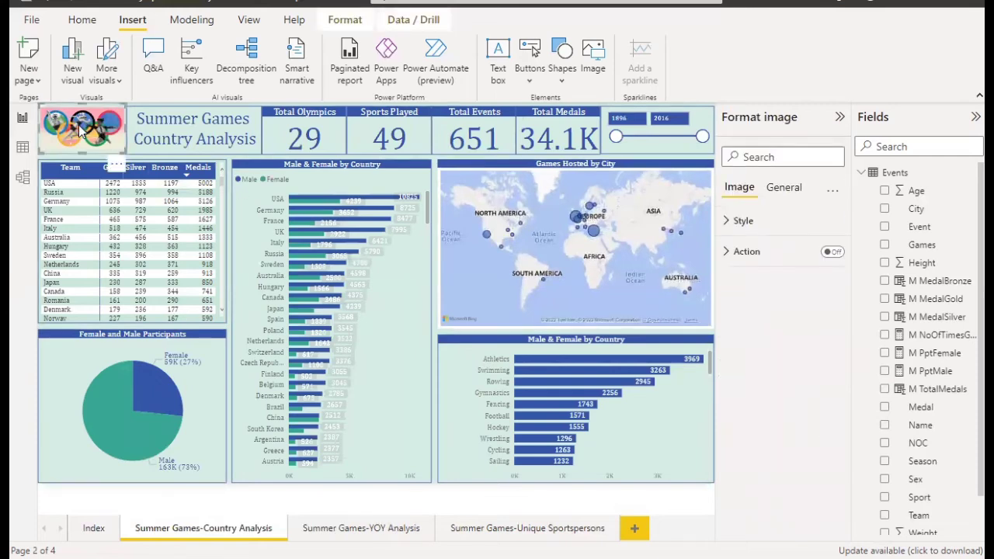
{"action": "left_click", "coordinate": [747, 251]}
{"action": "left_click", "coordinate": [832, 252]}
{"action": "left_click", "coordinate": [766, 322]}
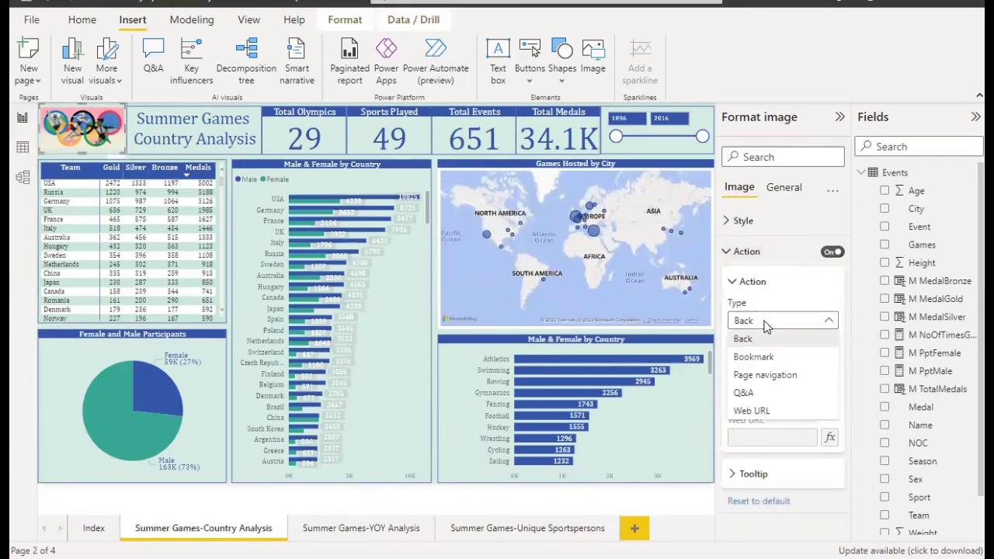
{"action": "left_click", "coordinate": [765, 375]}
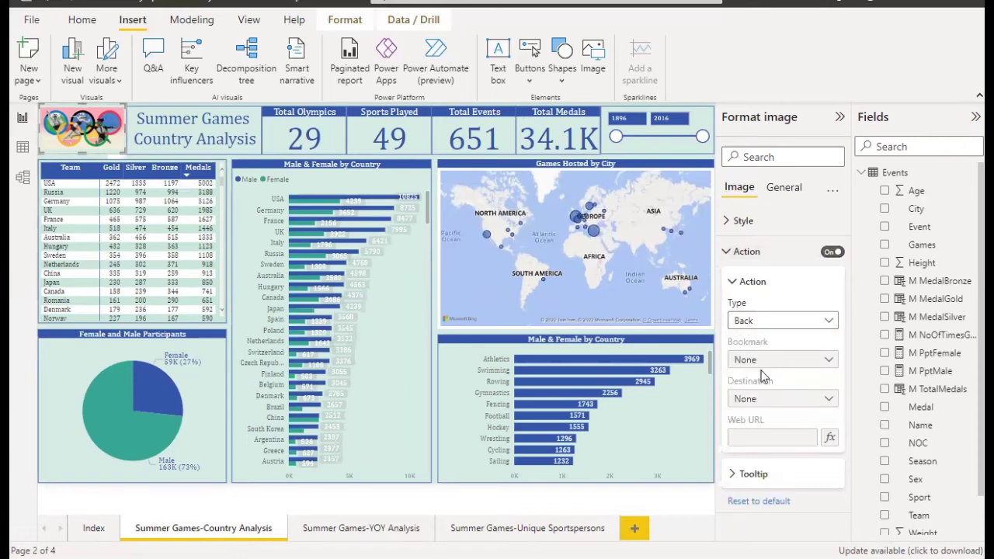
{"action": "left_click", "coordinate": [765, 399]}
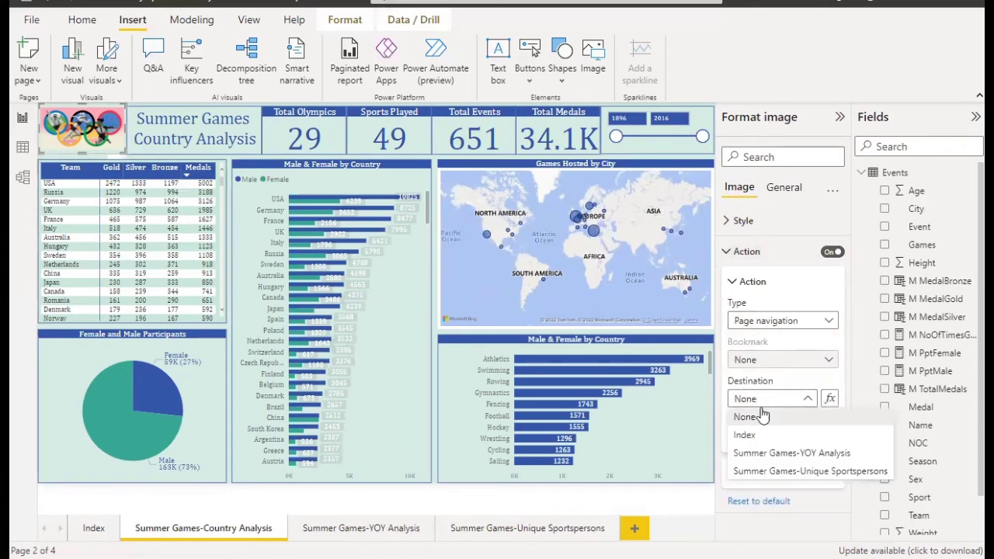
{"action": "left_click", "coordinate": [764, 436]}
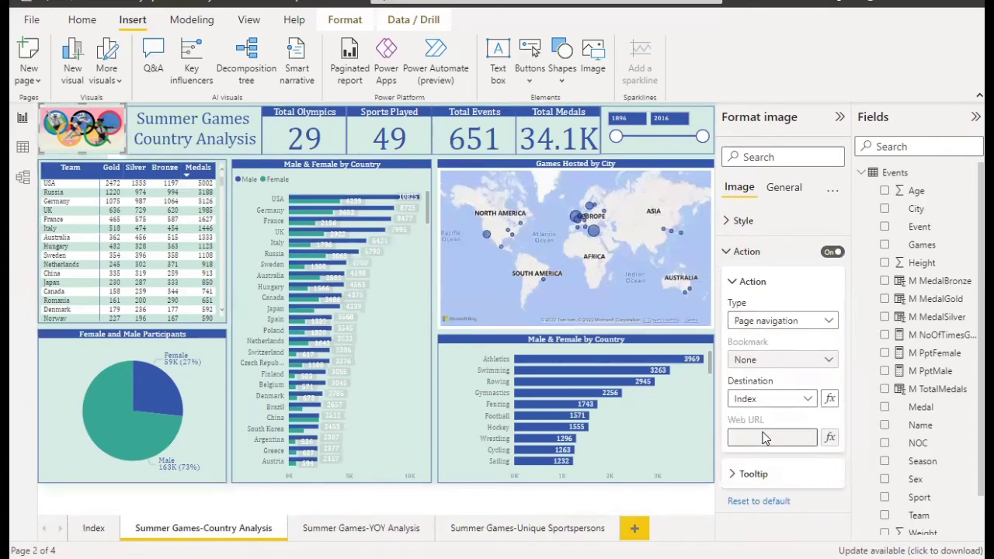
{"action": "left_click", "coordinate": [95, 128], "text": "ctrl"}
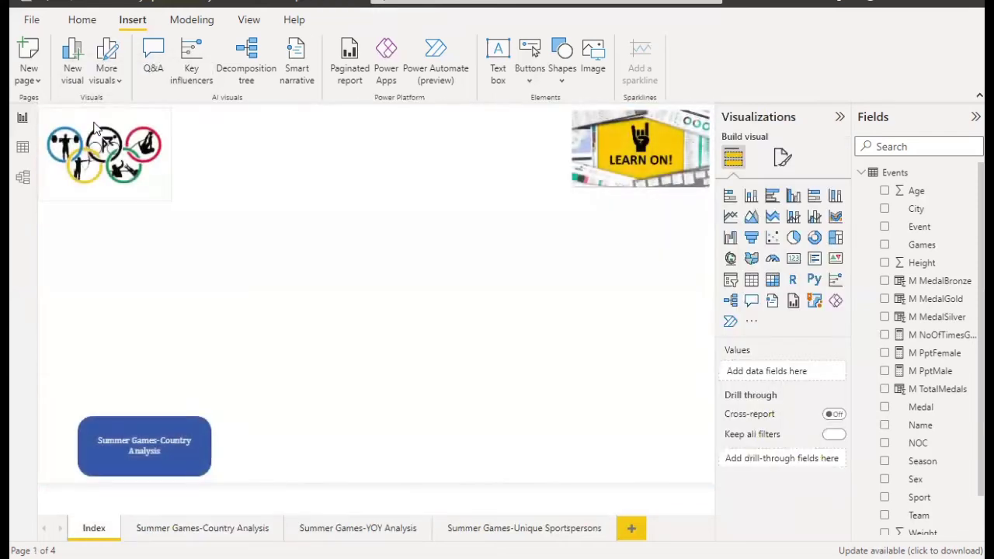